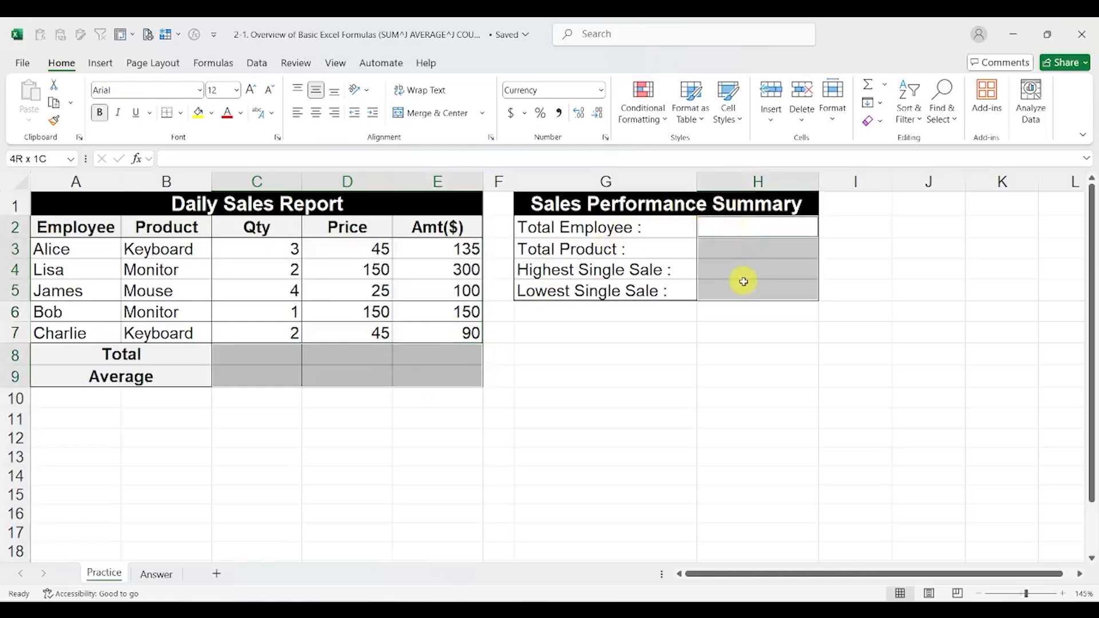
Total the Qty column in cell C8 with =SUM(C3:C7)
left_click(699, 353)
left_click(279, 347)
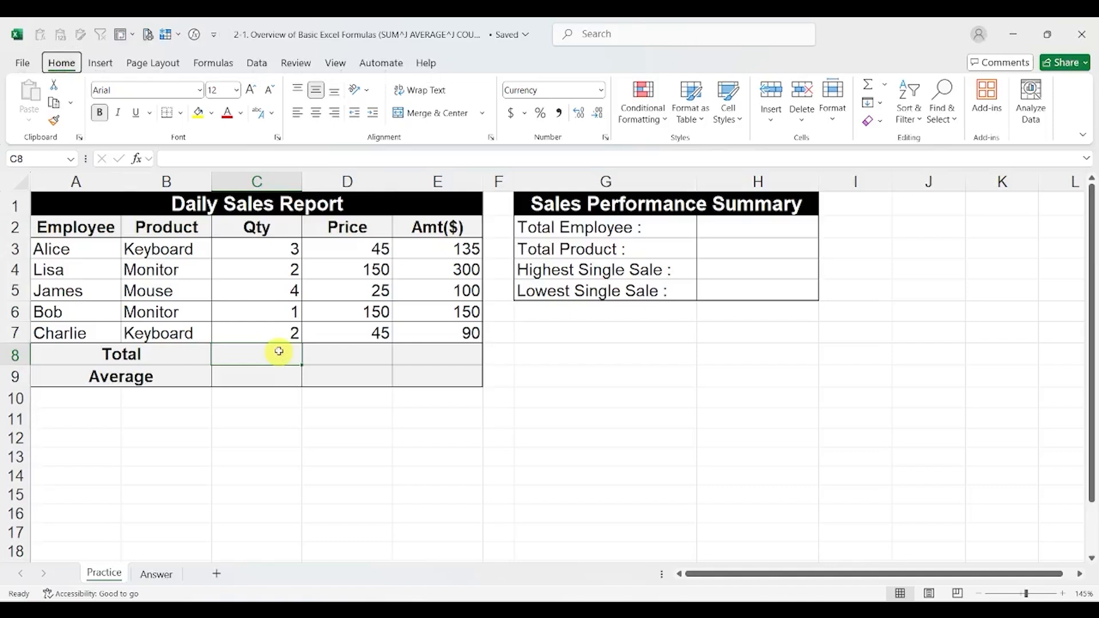
key("alt+equal")
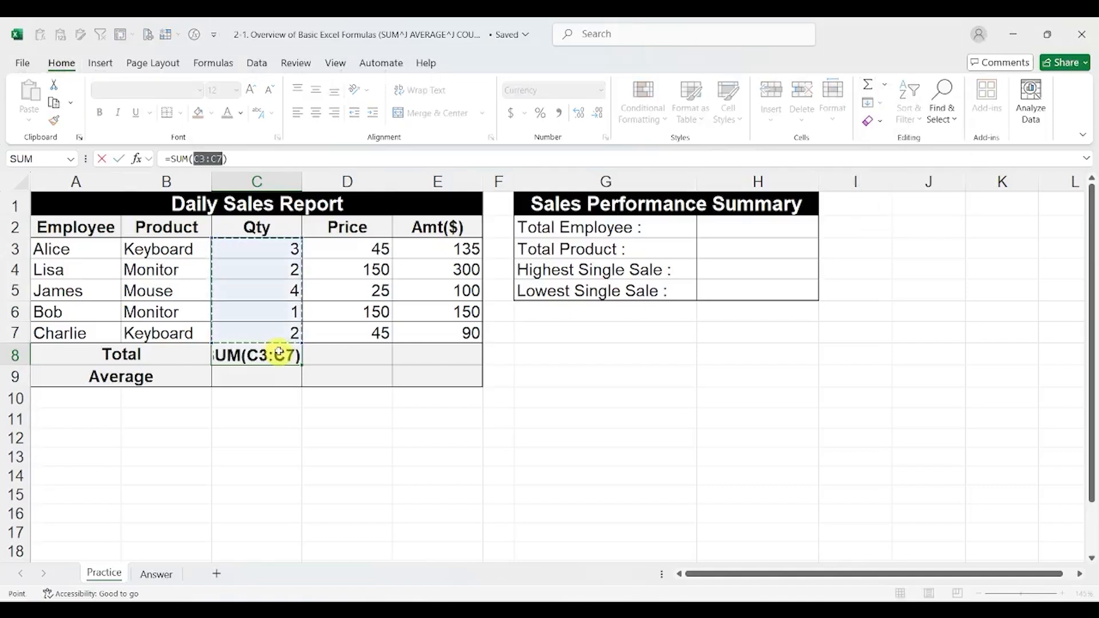
key("Tab")
Copy the Qty total formula from C8 into E8 to total the Amt($) column
left_click(279, 351)
key("ctrl+c")
key("Right")
key("Right")
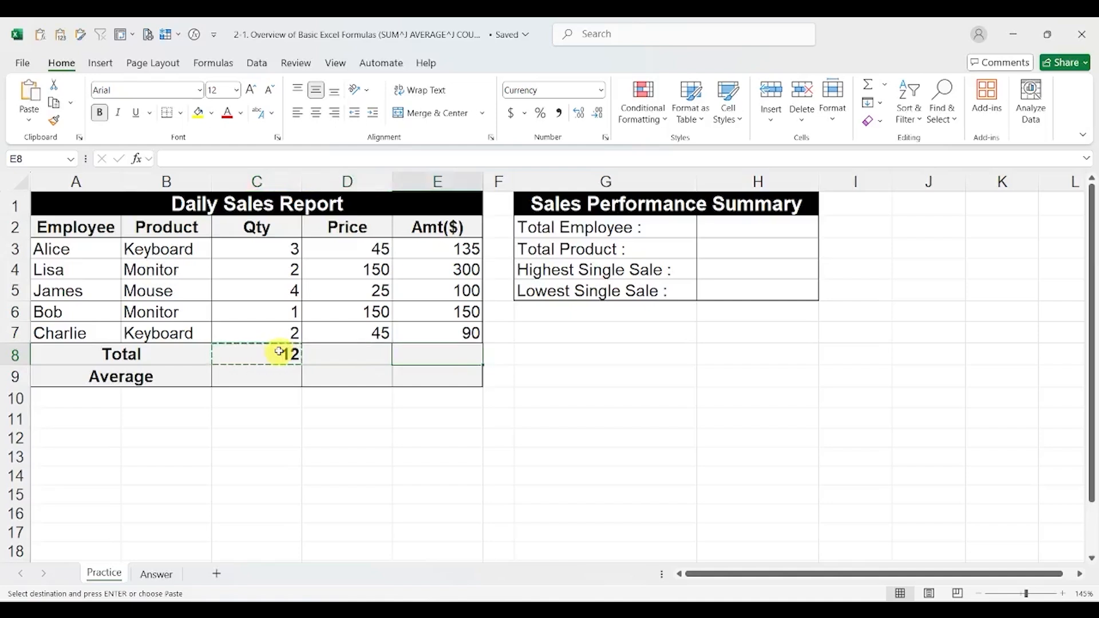
key("ctrl+v")
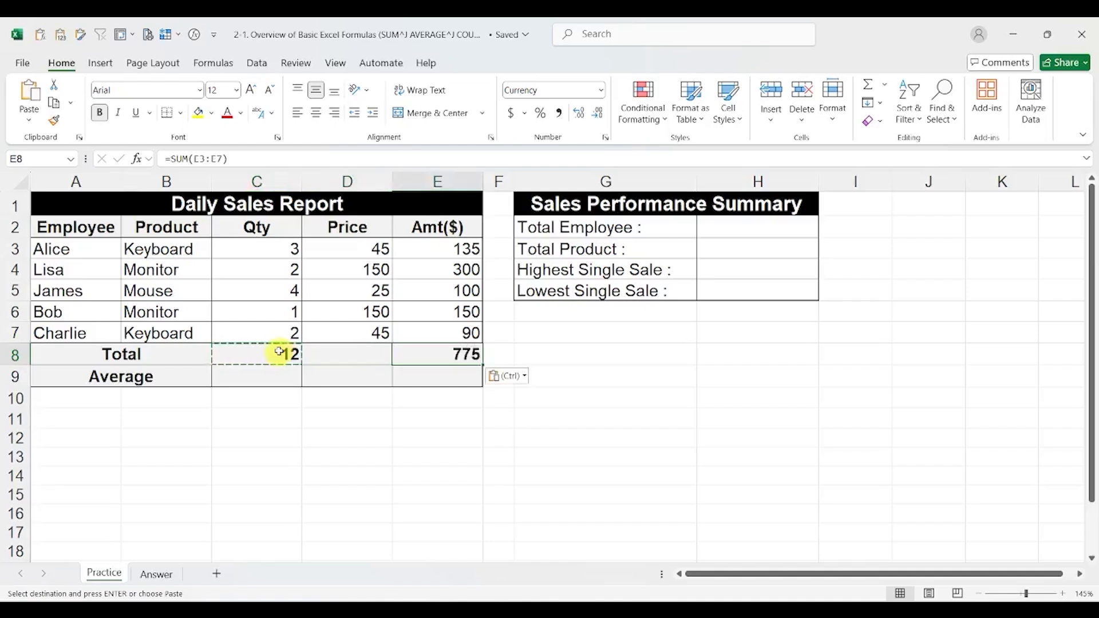
Calculate the Price value in the Total row by entering =E8/C8 in cell D8
key("Left")
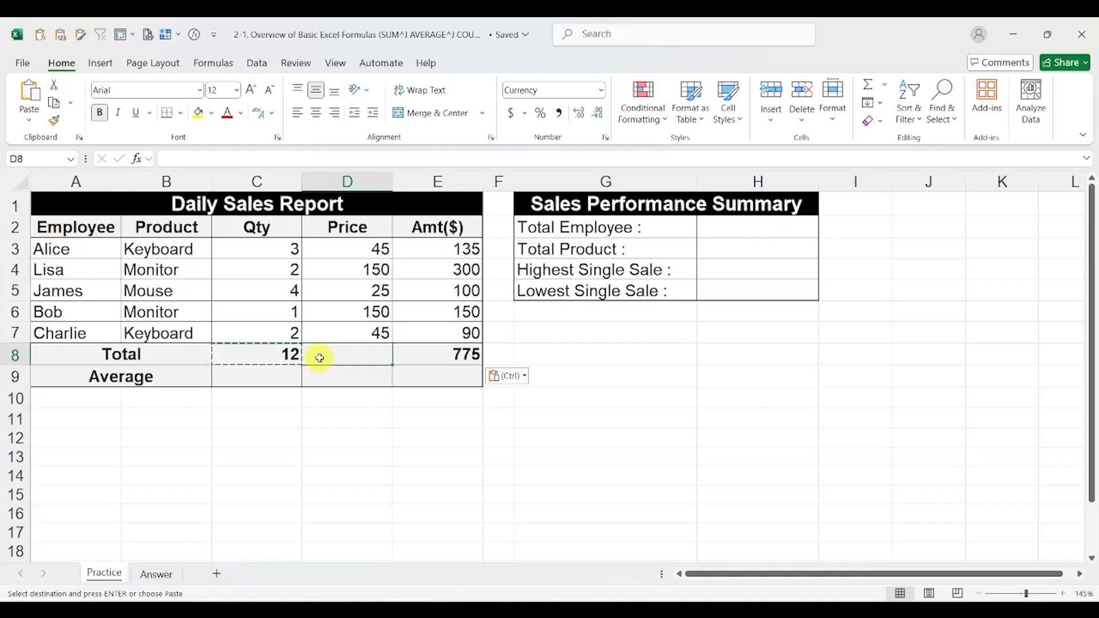
type("=")
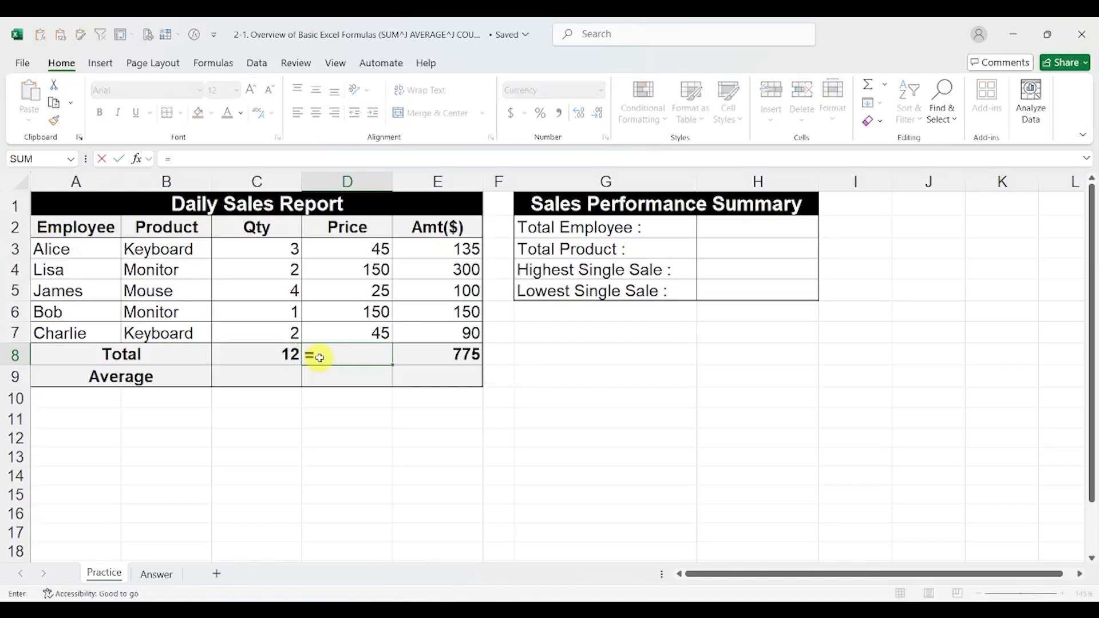
key("Right")
type("/")
key("Left")
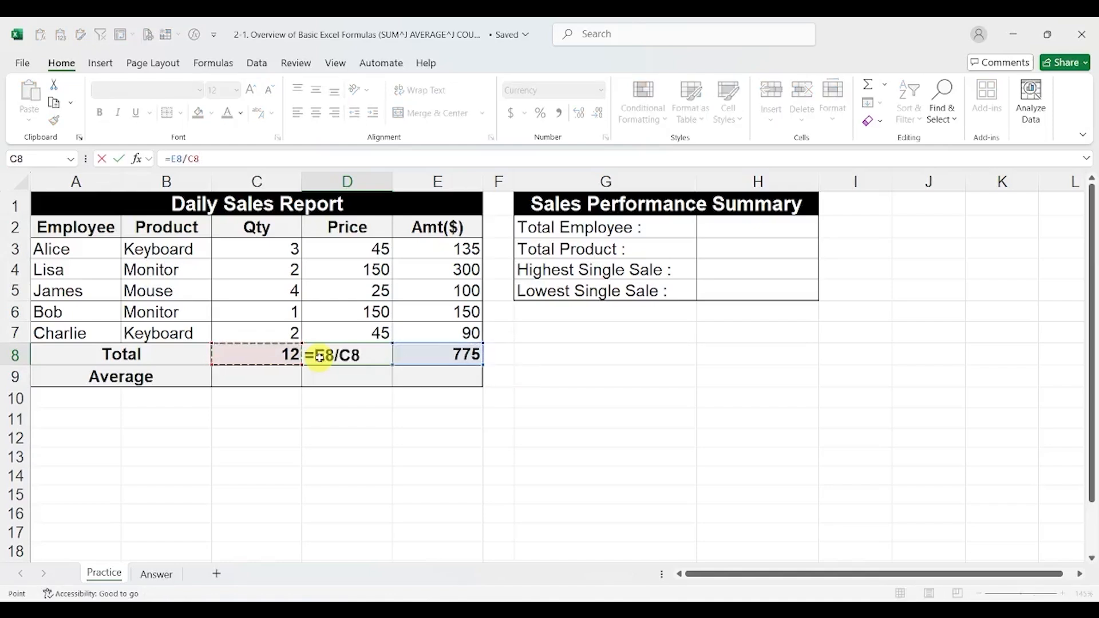
key("Return")
Average the Qty values in cell C9 with the AVERAGE function over C3:C7
key("Left")
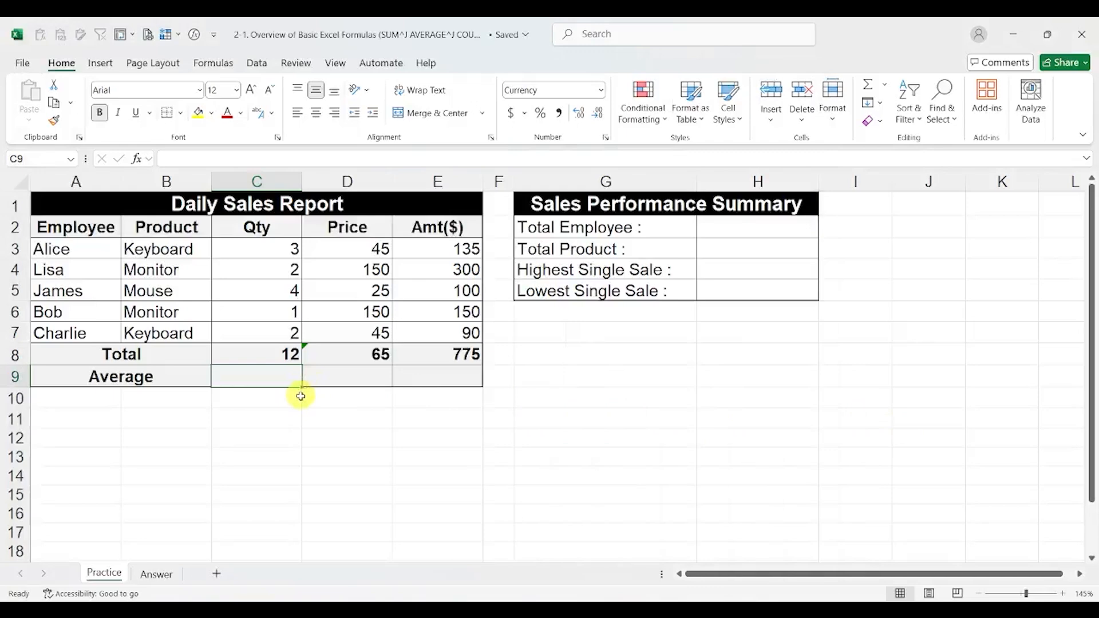
type("=aver")
key("Tab")
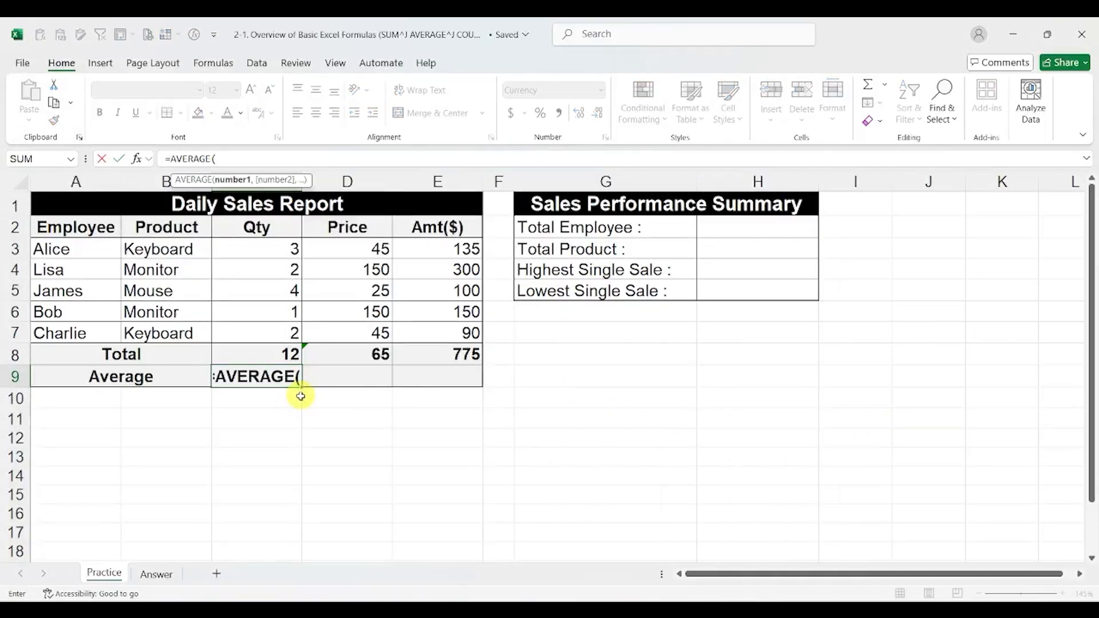
left_click_drag(285, 330, 275, 251)
key("Return")
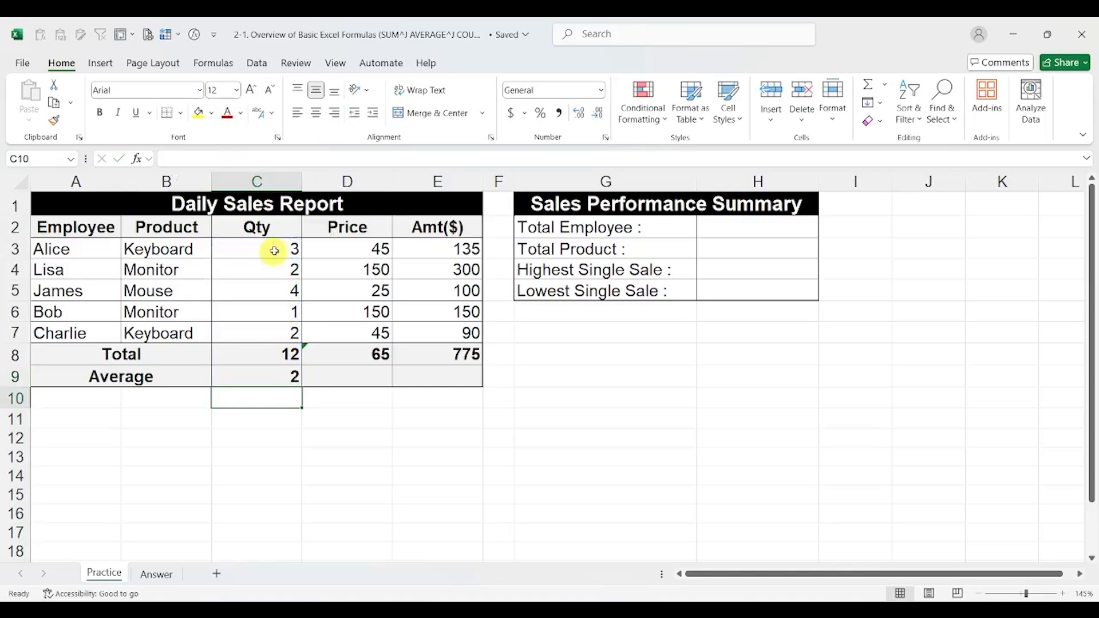
Copy the average formula from C9 across to the Price and Amt($) cells D9:E9
key("Up")
key("ctrl+c")
key("shift+Right")
key("shift+Right")
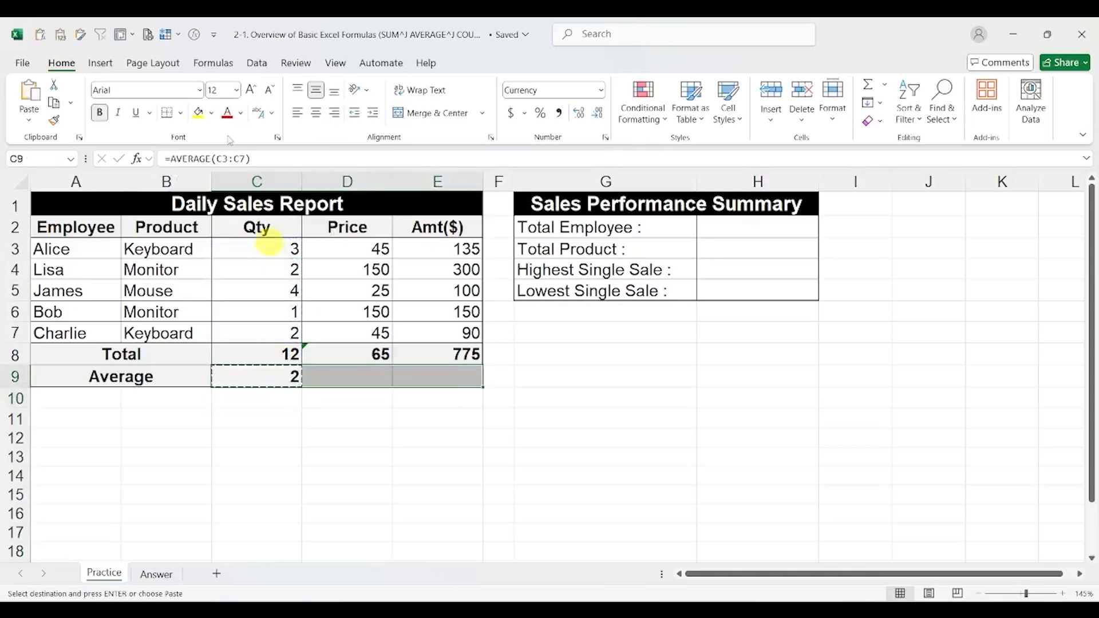
left_click(39, 35)
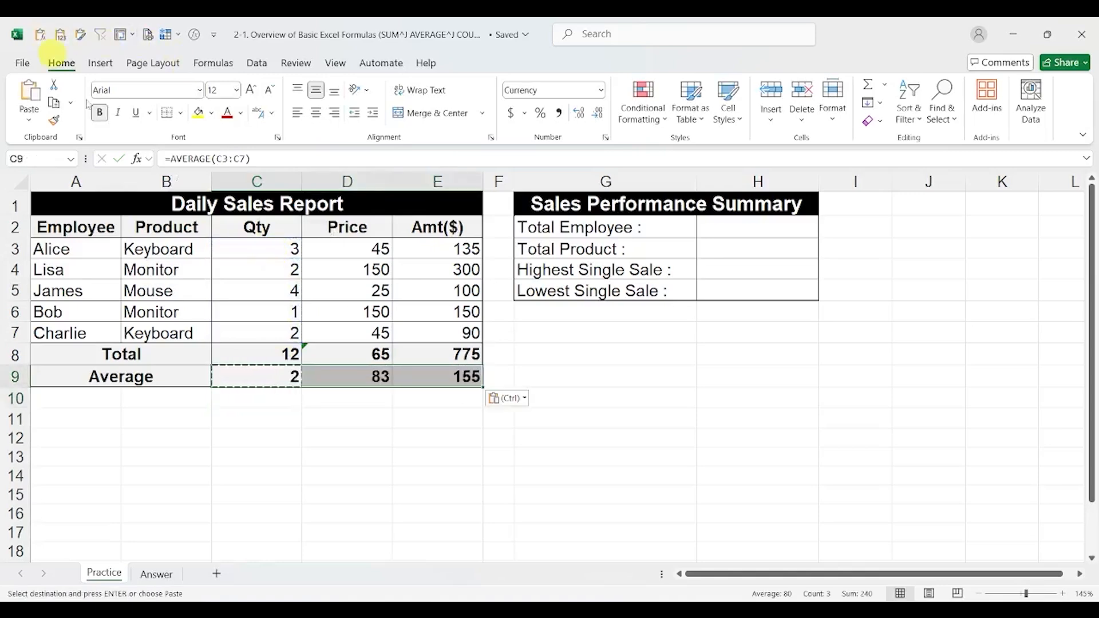
Enter the comparison =D9=D8 in cell D10 to test whether the two Price results match
left_click(321, 381)
left_click(353, 401)
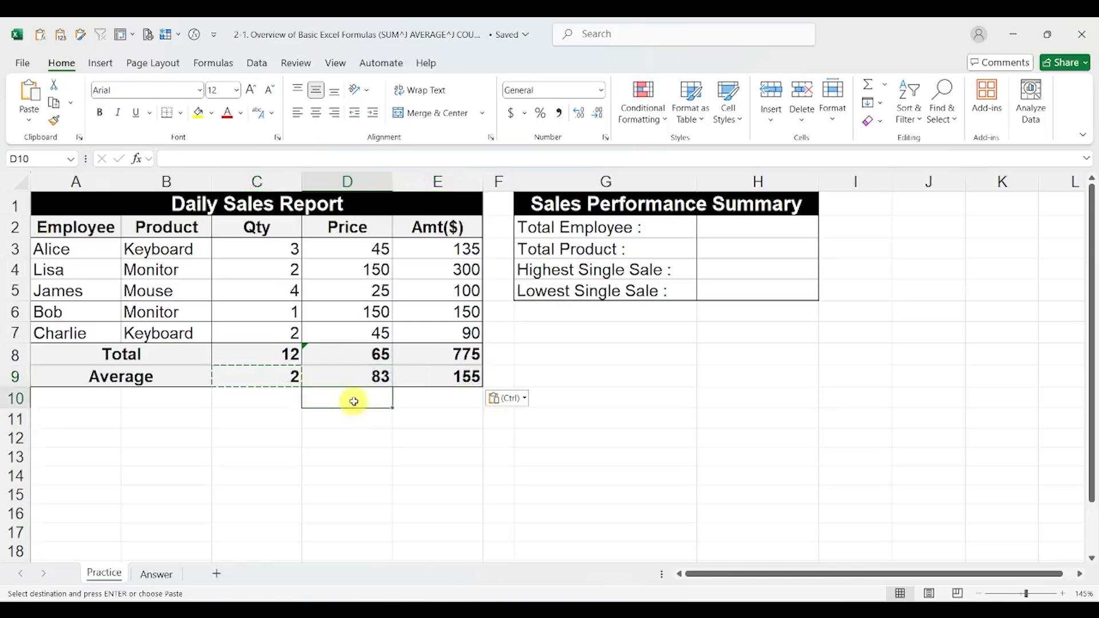
type("=")
left_click(351, 376)
type("=")
left_click(360, 353)
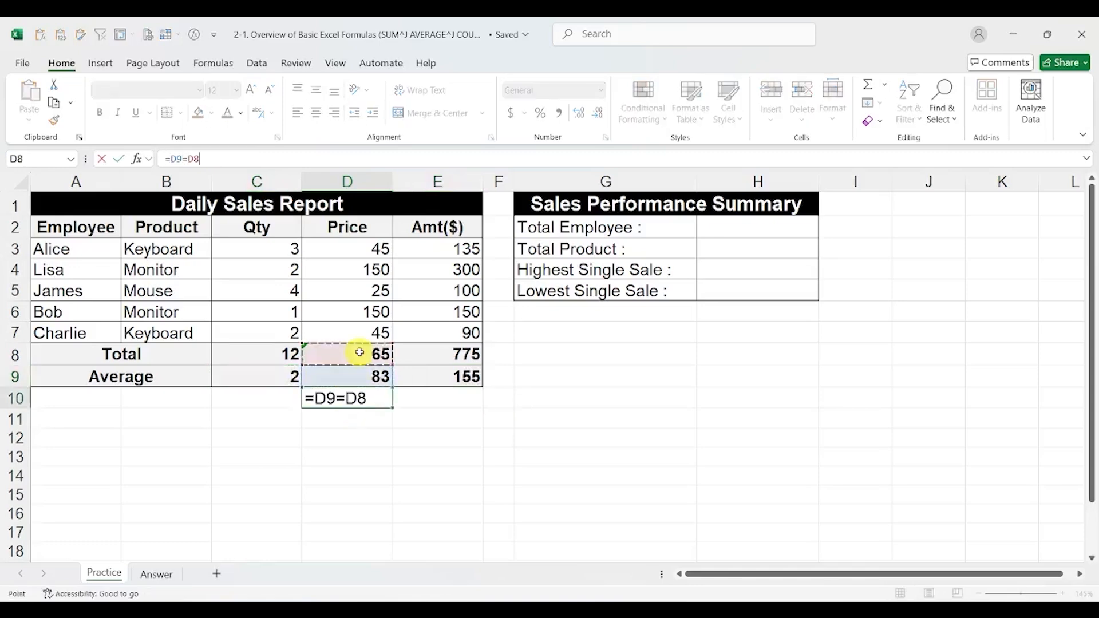
key("Return")
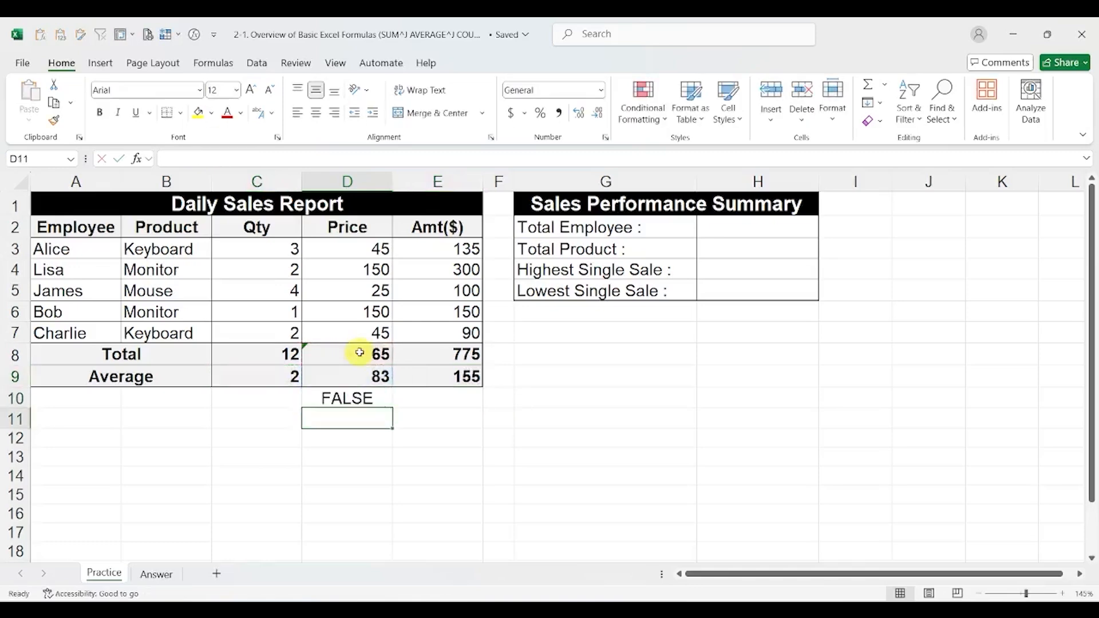
Review the average Price formula in D9 and replace it with =E9/C9
key("Up")
key("Up")
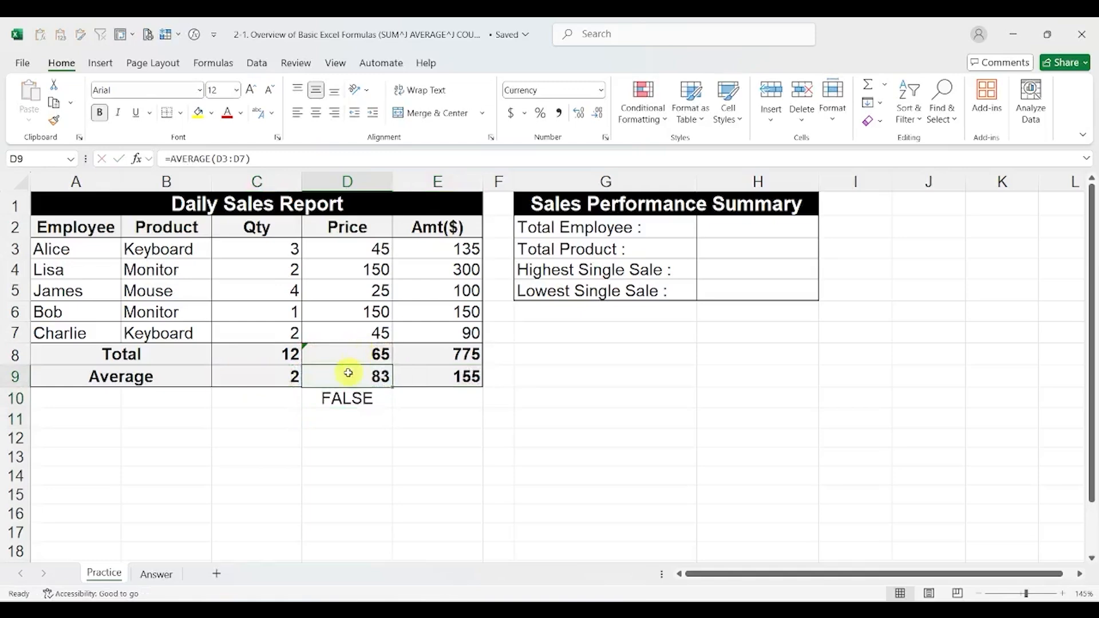
double_click(352, 376)
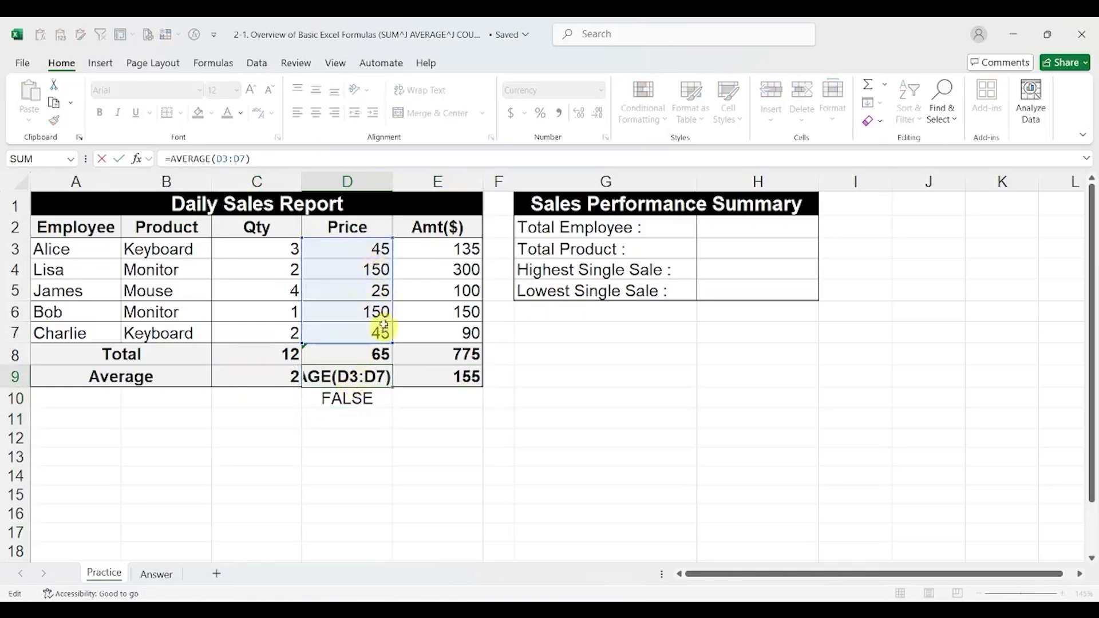
key("Escape")
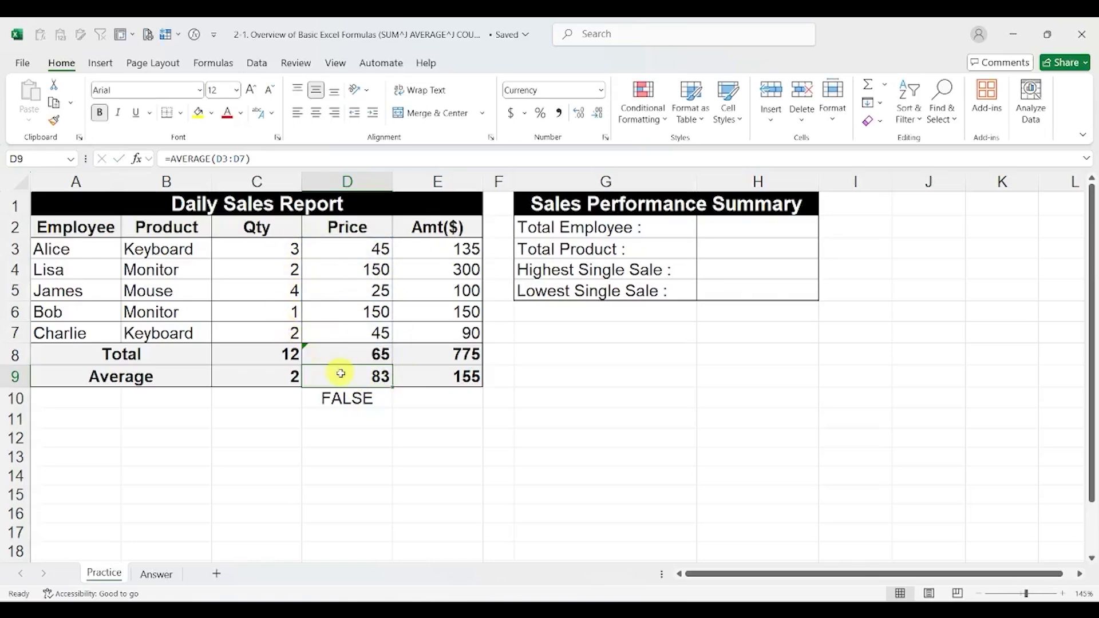
type("=")
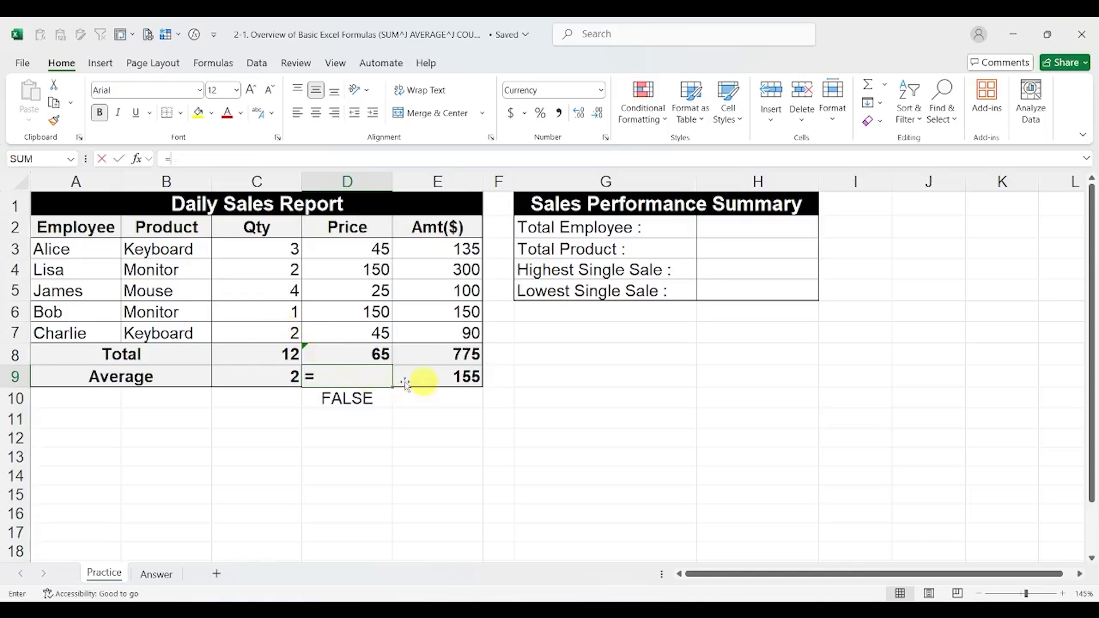
left_click(431, 379)
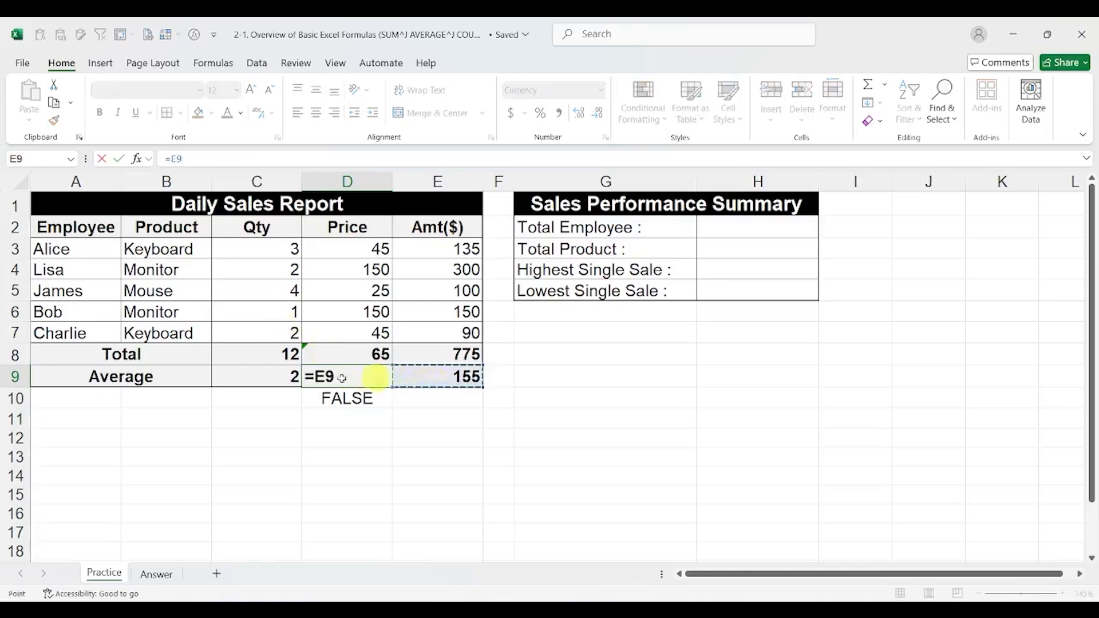
type("/")
left_click(285, 377)
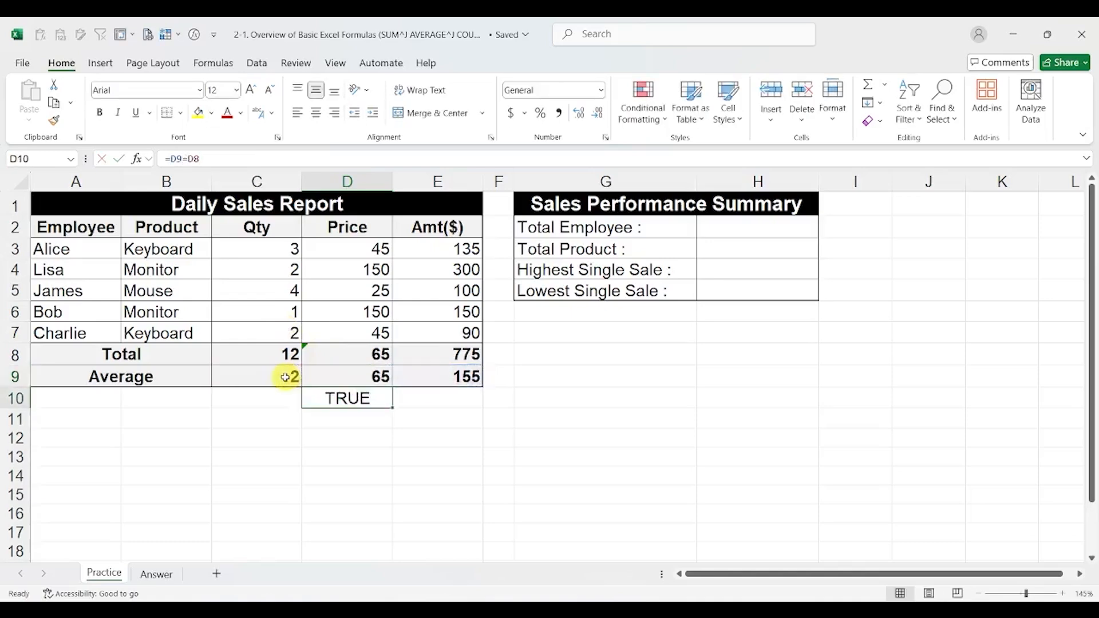
key("Return")
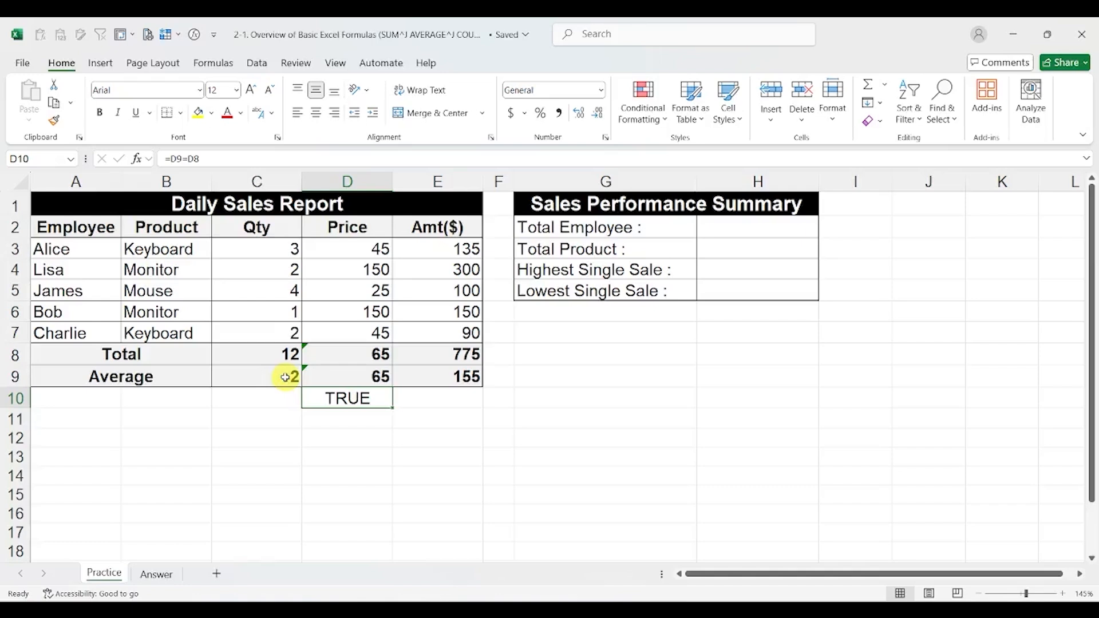
Count the employees in the Total Employee cell H2 with COUNTA over A3:A7
left_click(751, 240)
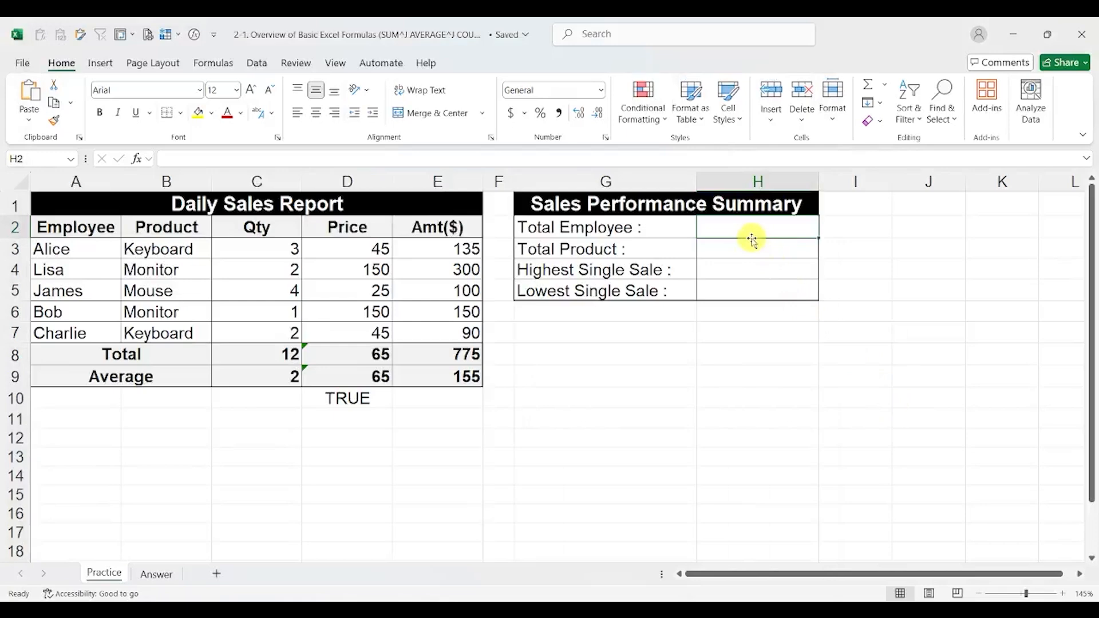
left_click_drag(107, 249, 100, 337)
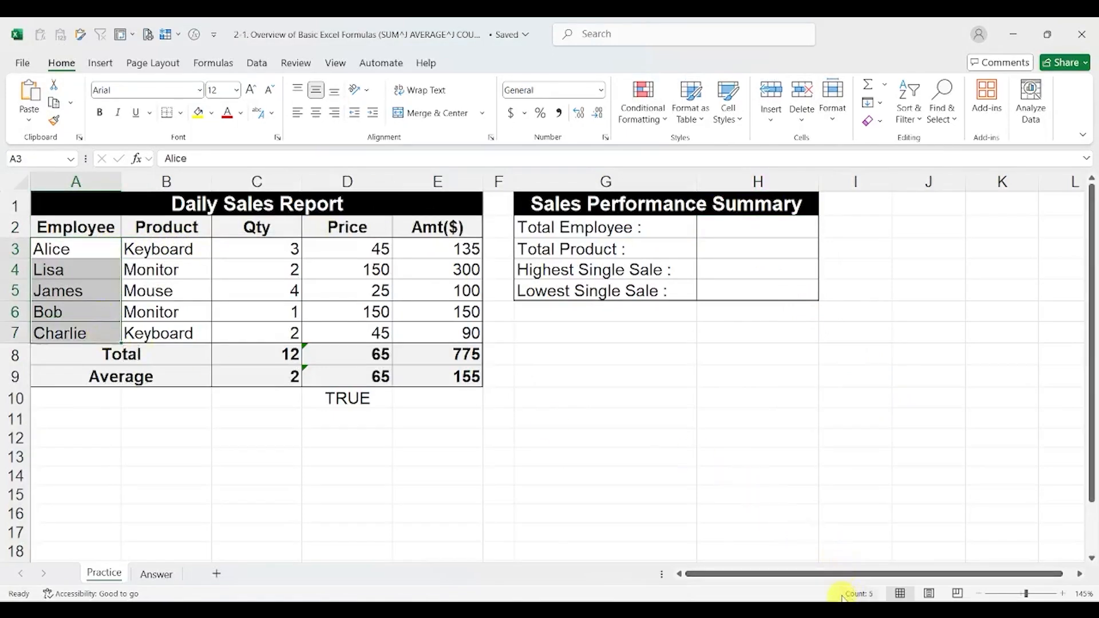
left_click(723, 237)
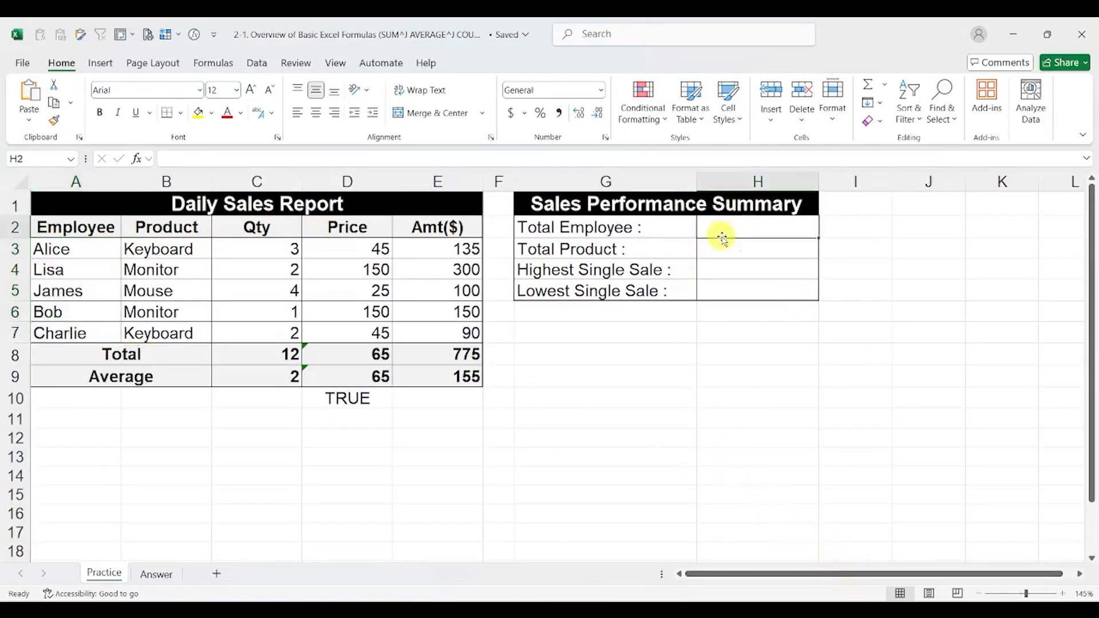
type("=counta")
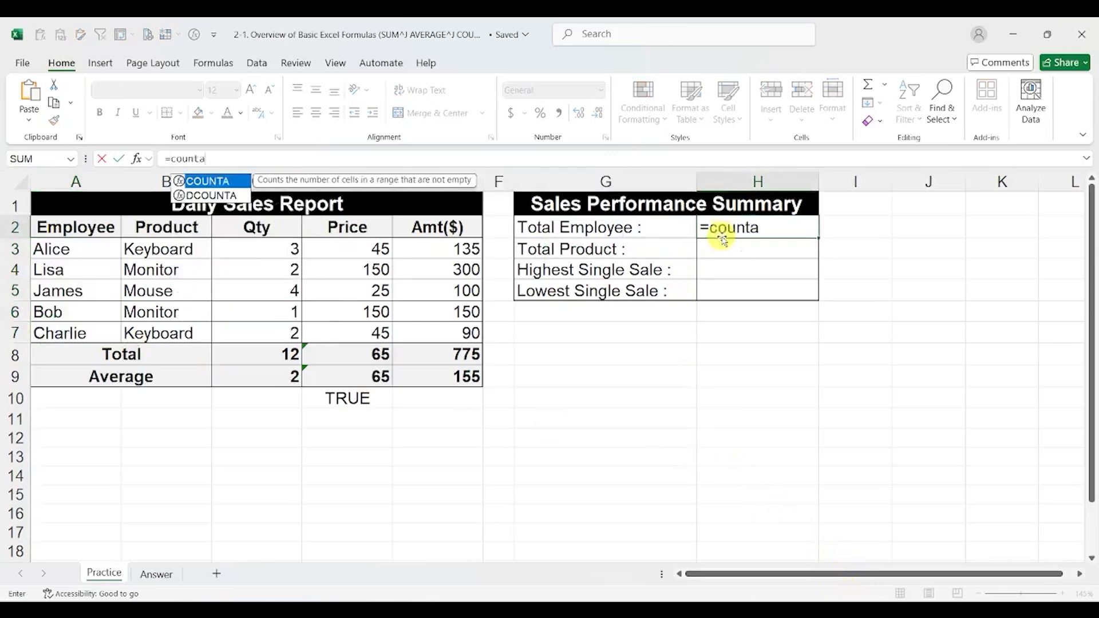
key("Tab")
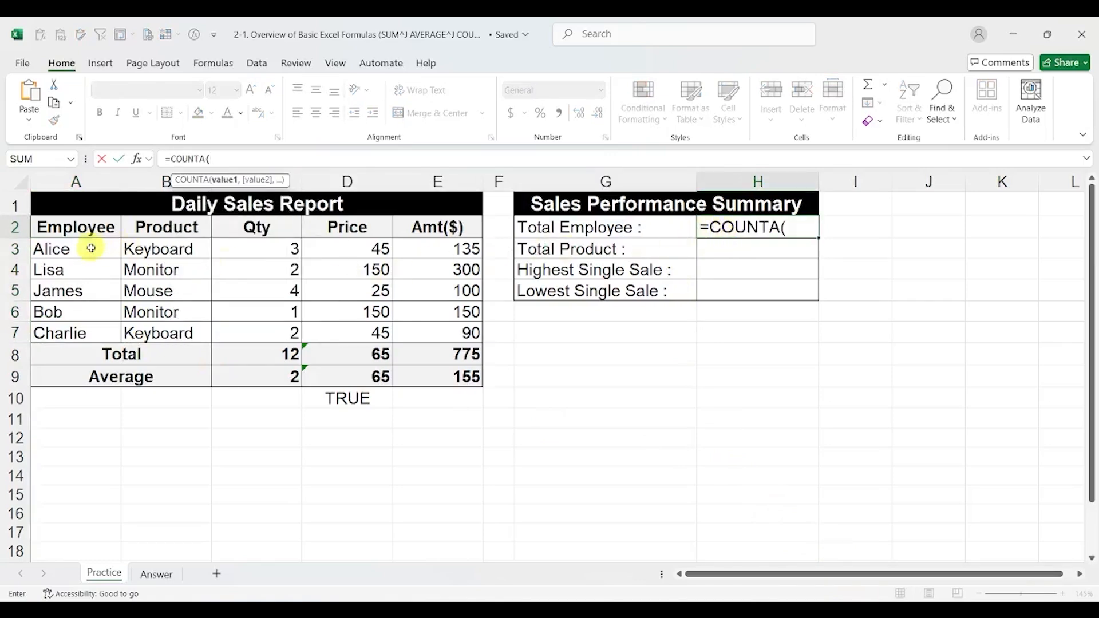
left_click_drag(91, 248, 88, 333)
key("Return")
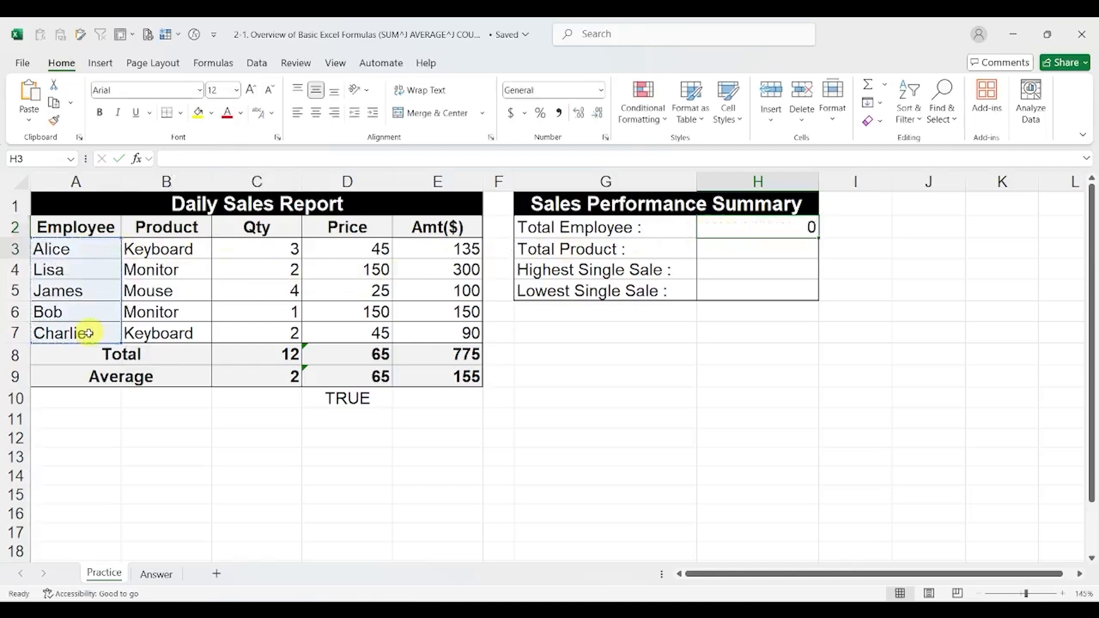
key("Up")
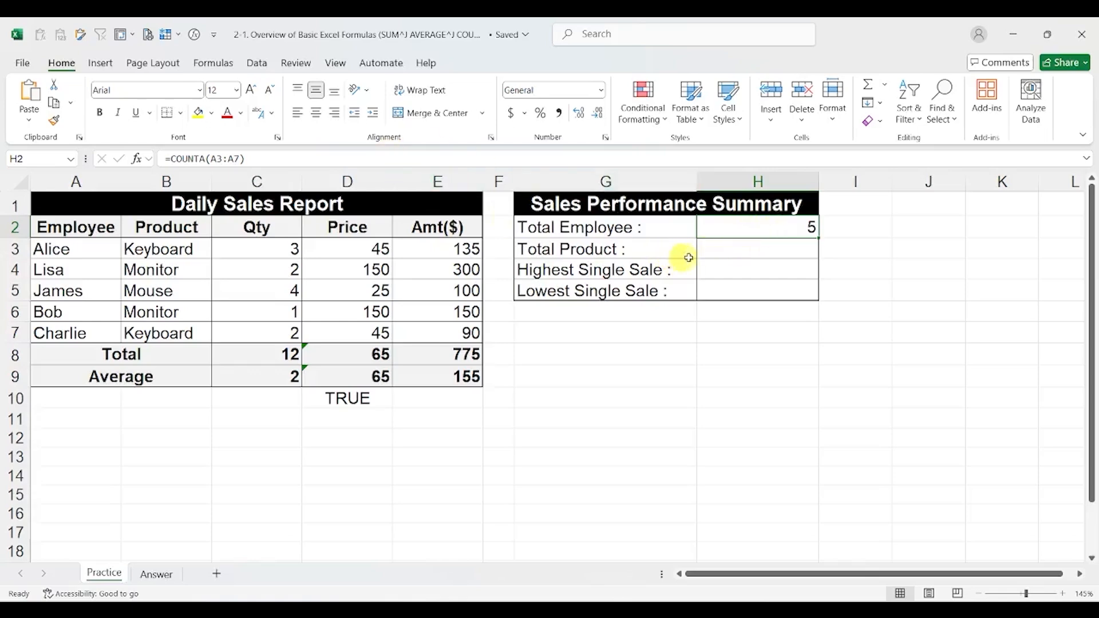
Count the Product entries in the Total Product cell H3 with COUNTA over B3:B7
left_click(743, 251)
type("=")
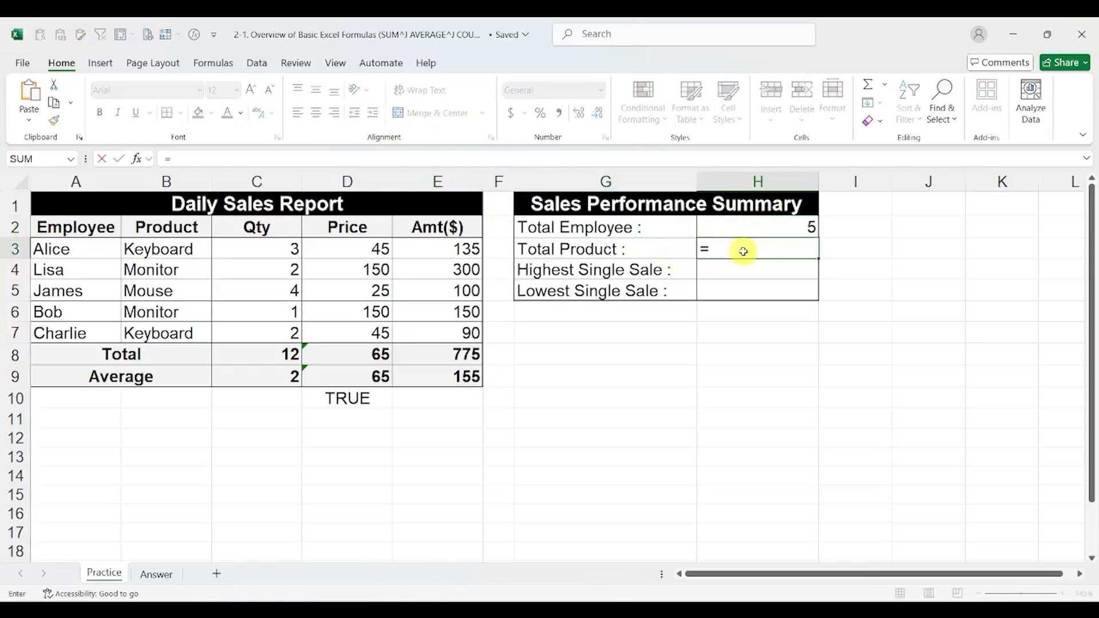
type("counta")
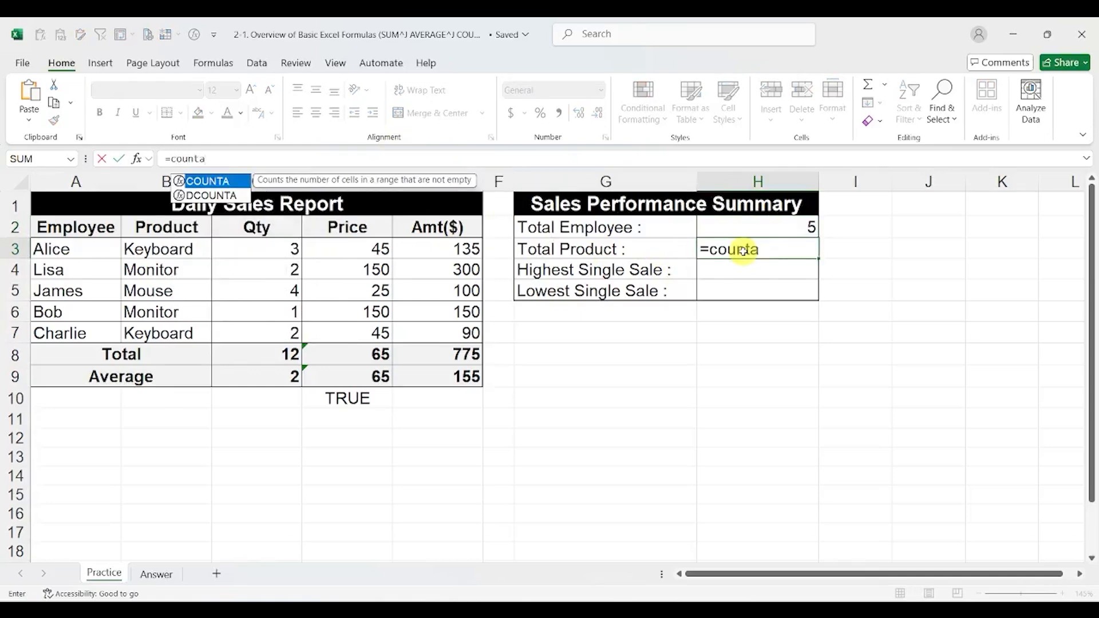
key("Tab")
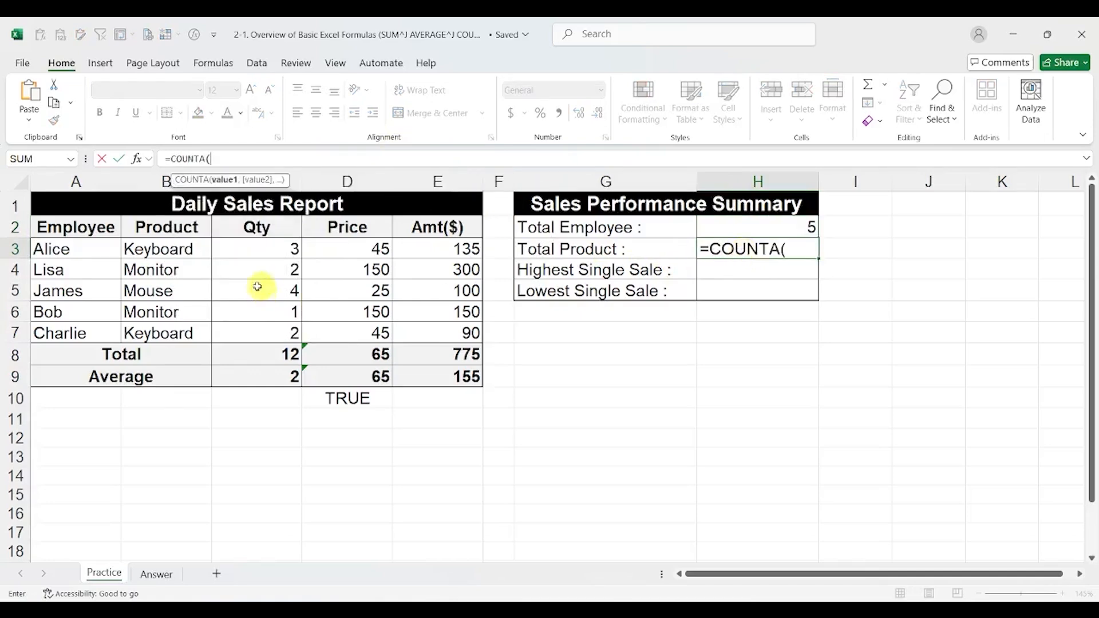
left_click_drag(184, 248, 190, 332)
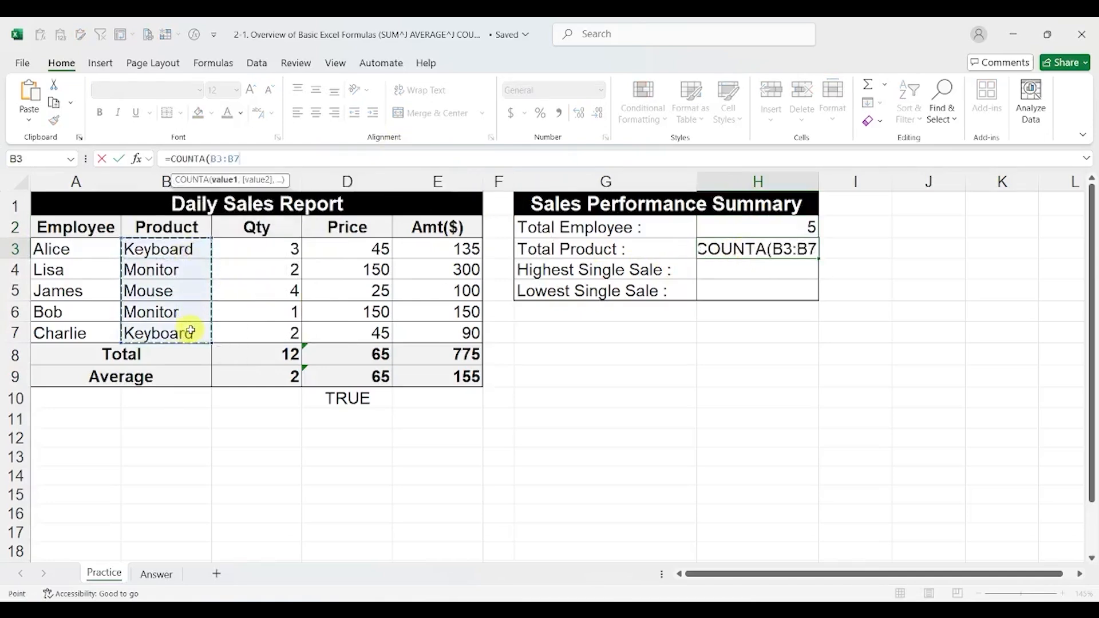
key("ctrl+Return")
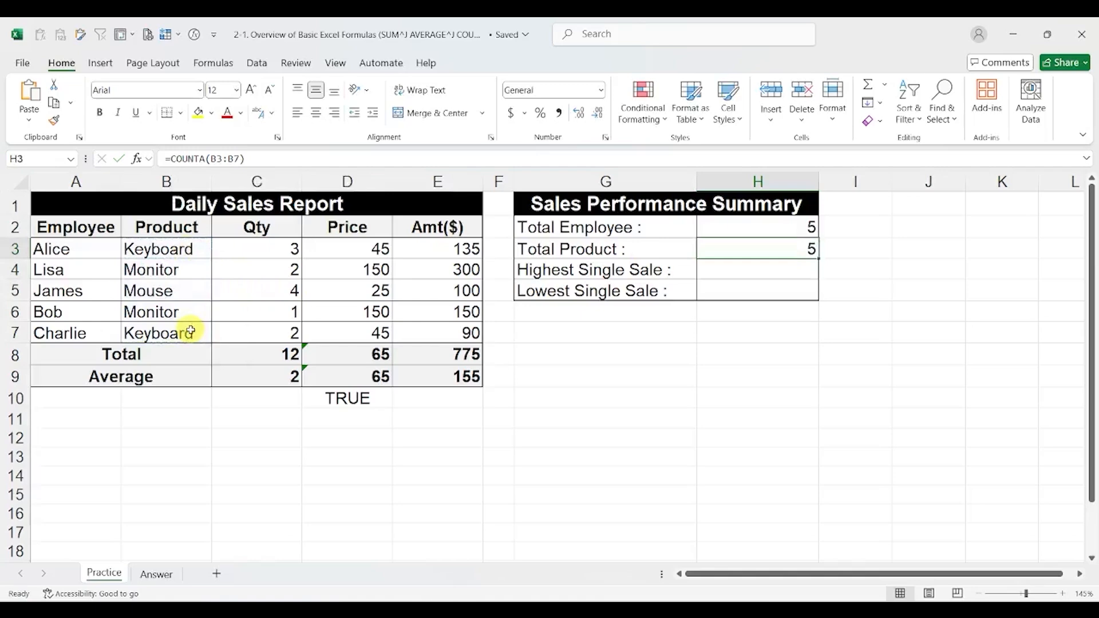
Check the Product column for repeated items, comparing the Monitor entries and the two Keyboard entries in B3 and B7
left_click_drag(175, 270, 175, 293)
left_click(178, 313)
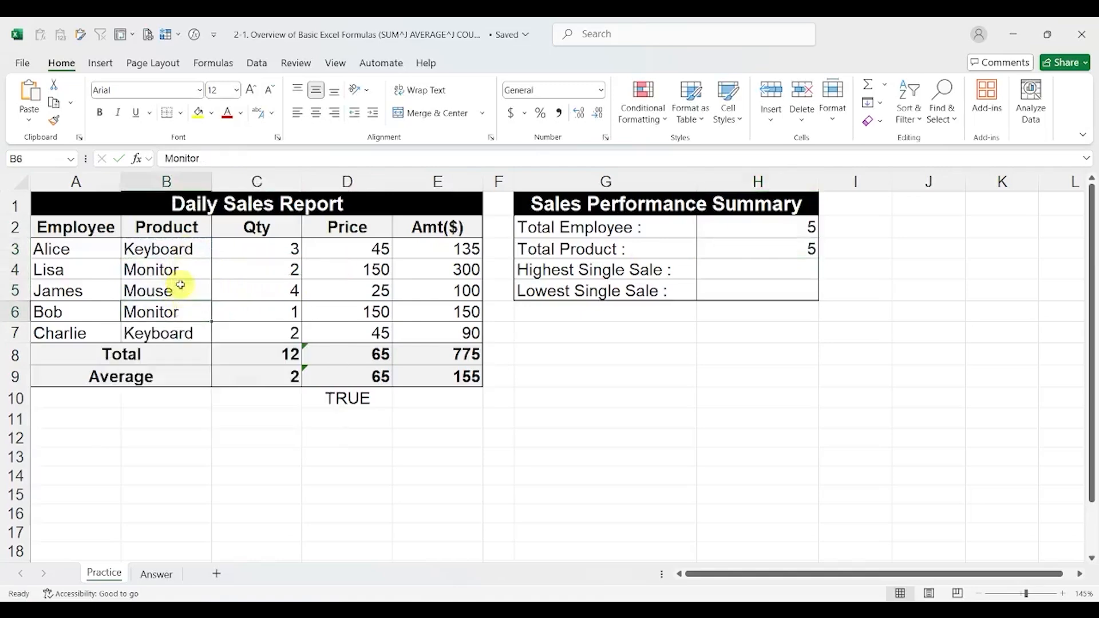
left_click(186, 247)
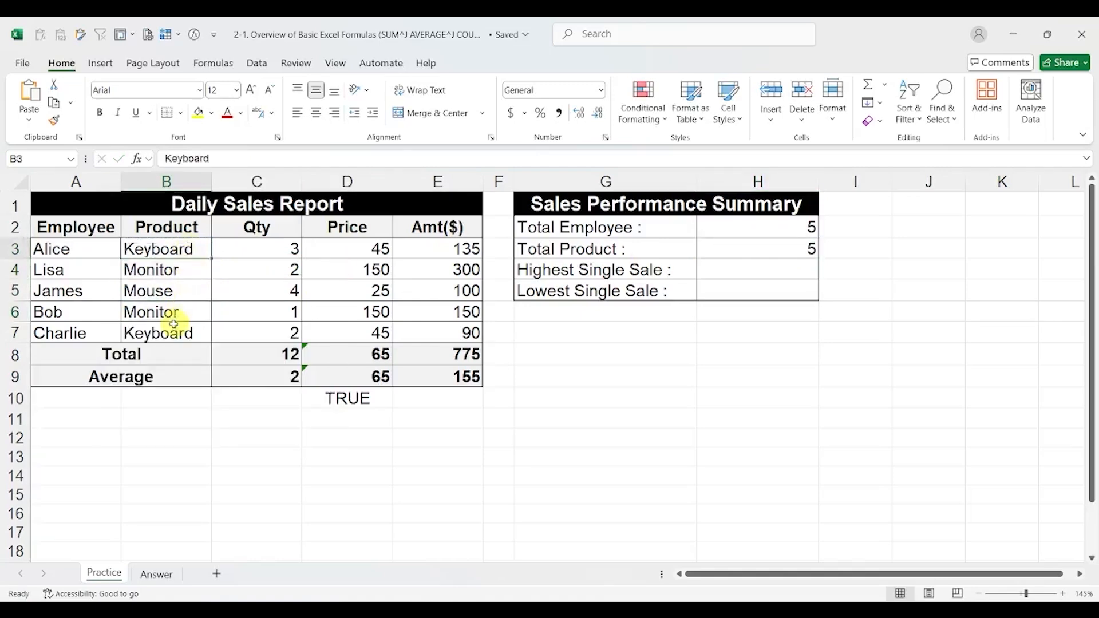
left_click(171, 333, "ctrl")
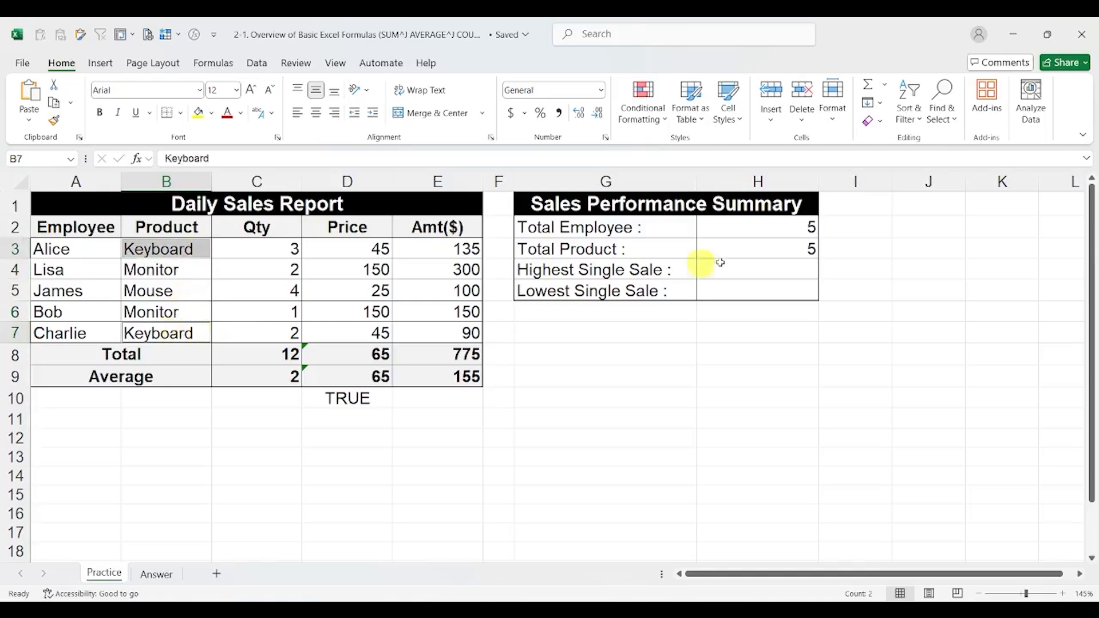
Change the Total Product formula in H3 to =COUNTA(UNIQUE(B3:B7)) and check it against the distinct products in B3:B5
left_click(779, 247)
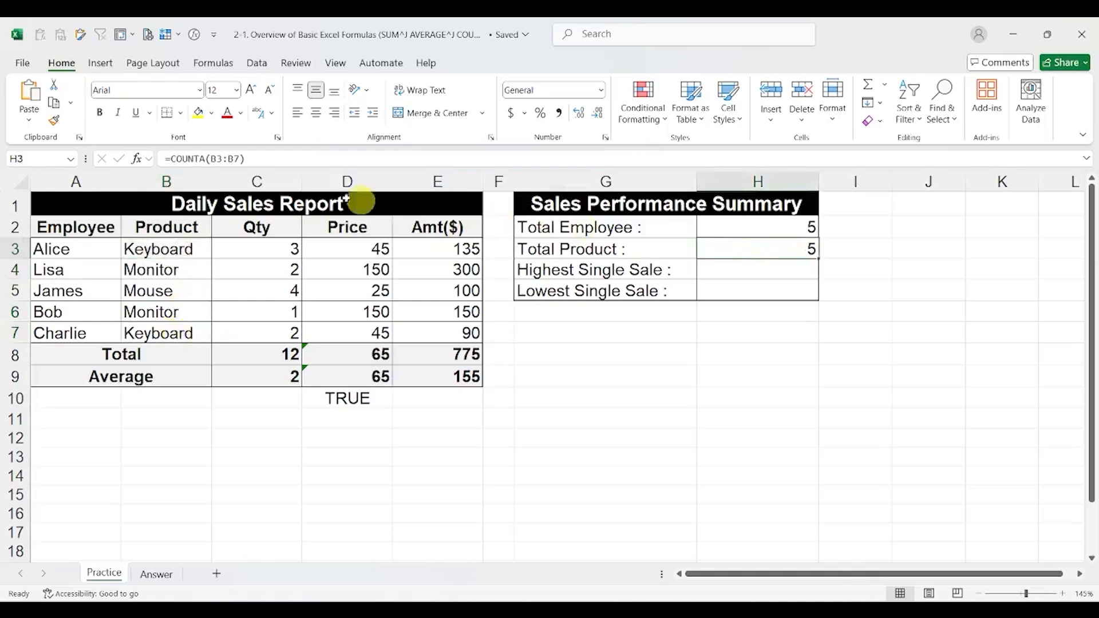
left_click(218, 159)
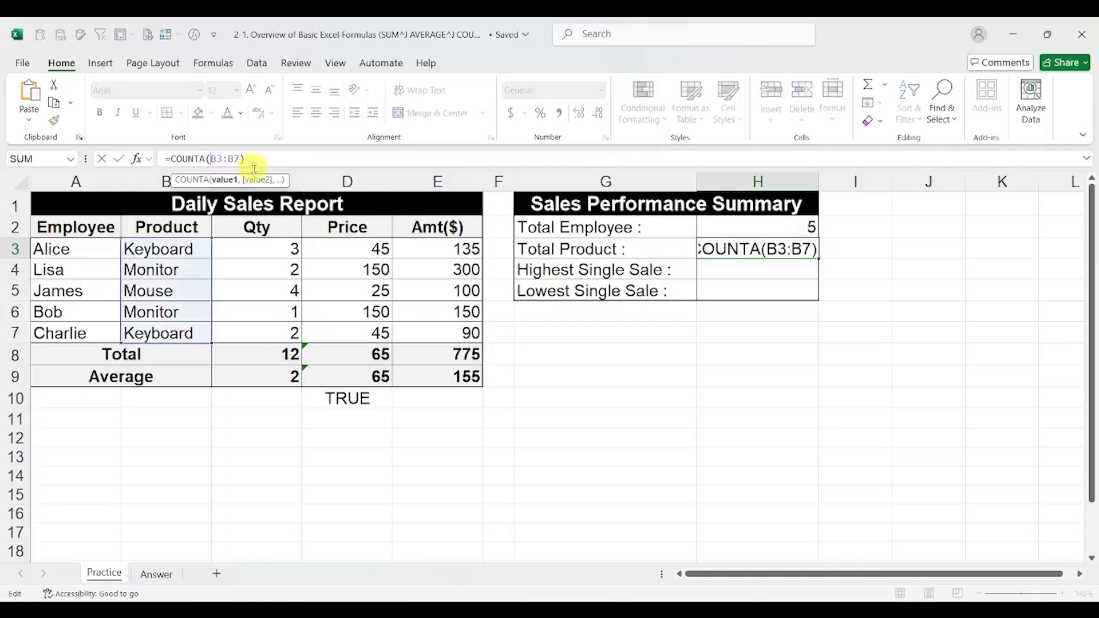
type("uni")
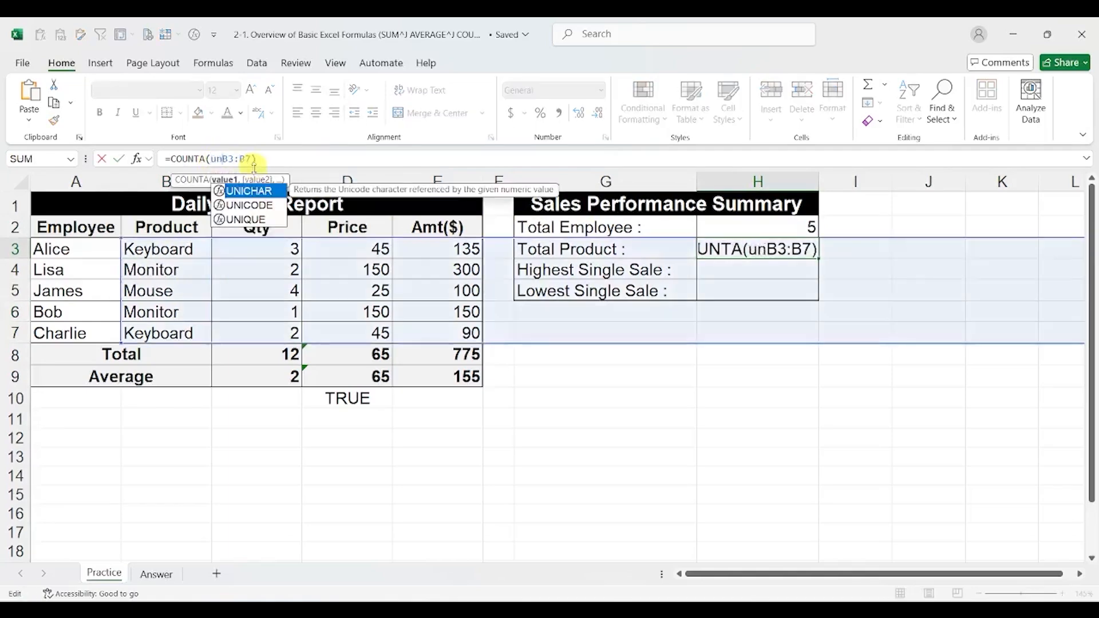
key("Down")
key("Down")
key("Tab")
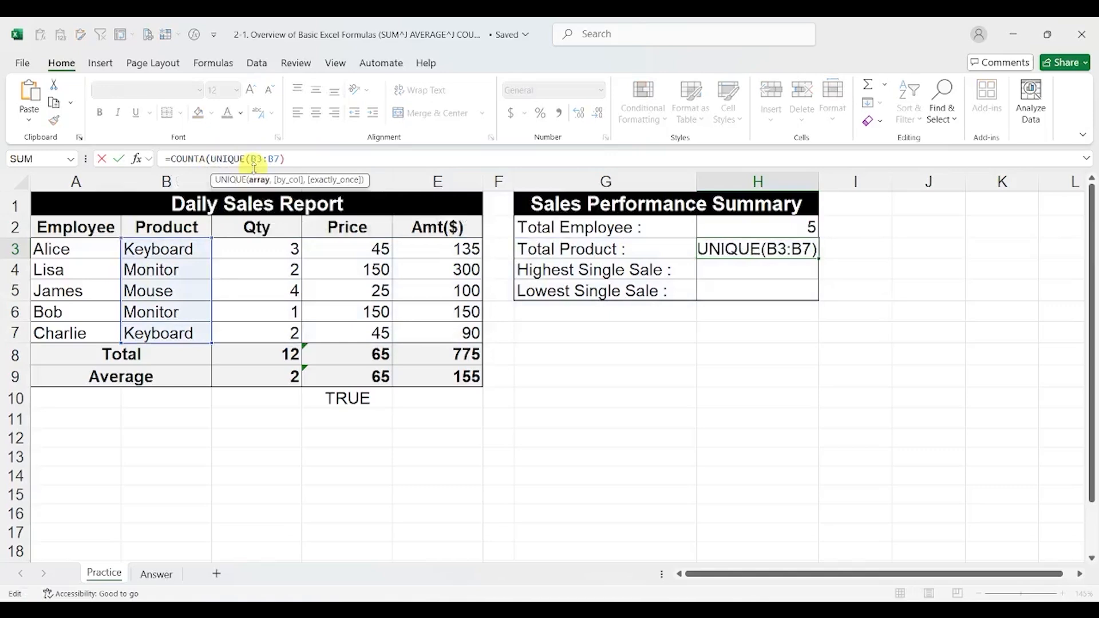
type(")")
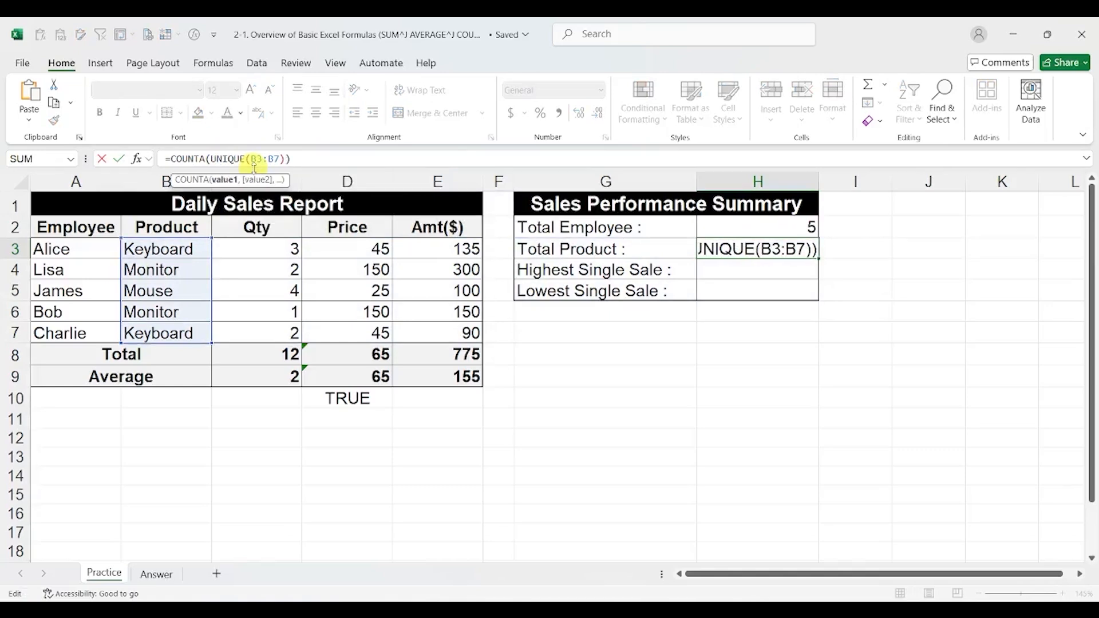
key("Return")
key("Up")
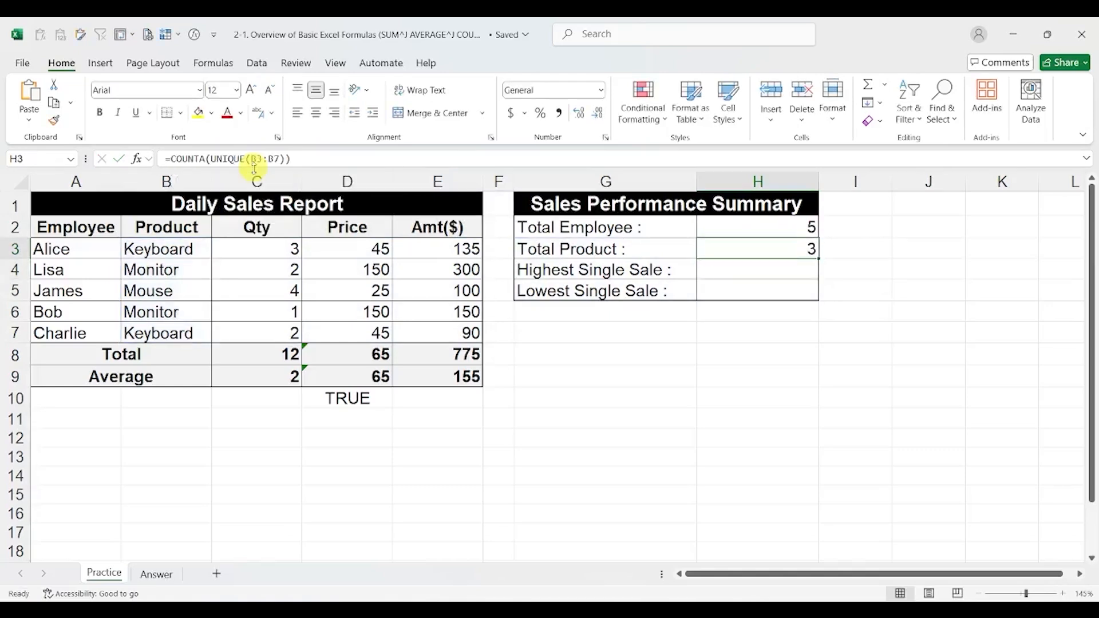
left_click(178, 249)
left_click(172, 273, "ctrl")
left_click(171, 287, "ctrl")
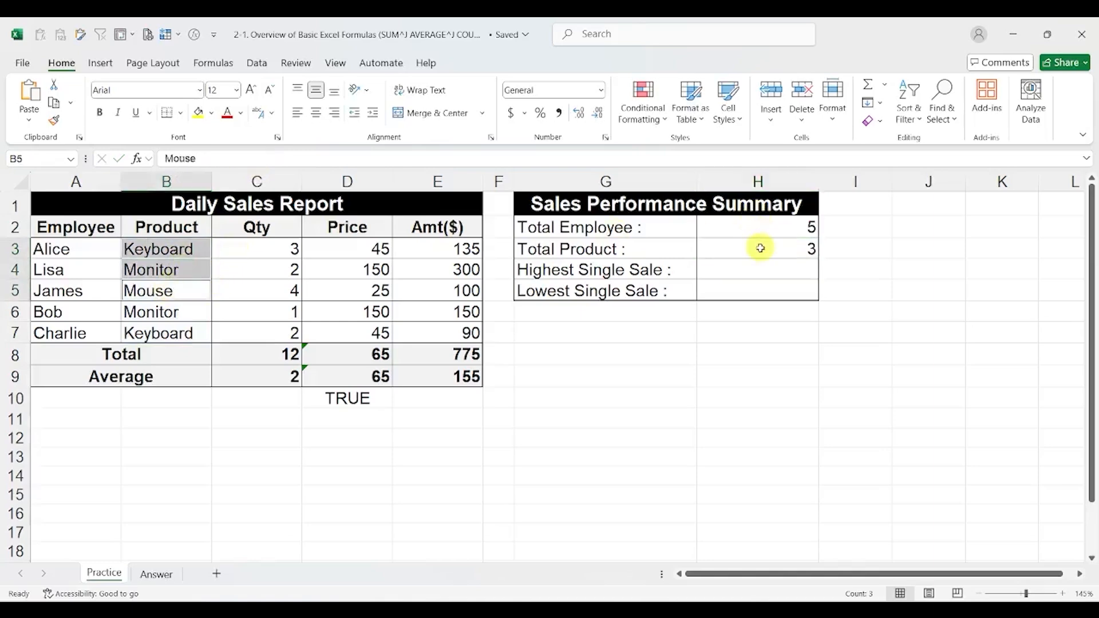
Enter =MAX(E3:E7) in the Highest Single Sale cell H4 and select the matching sales row 4
left_click(767, 276)
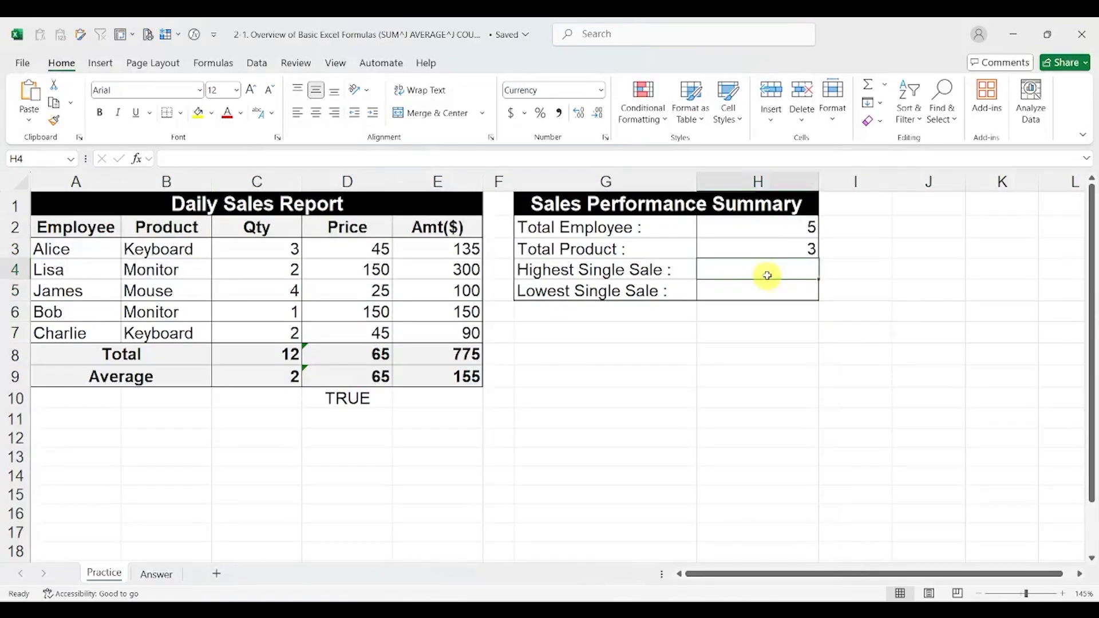
type("=max")
key("Tab")
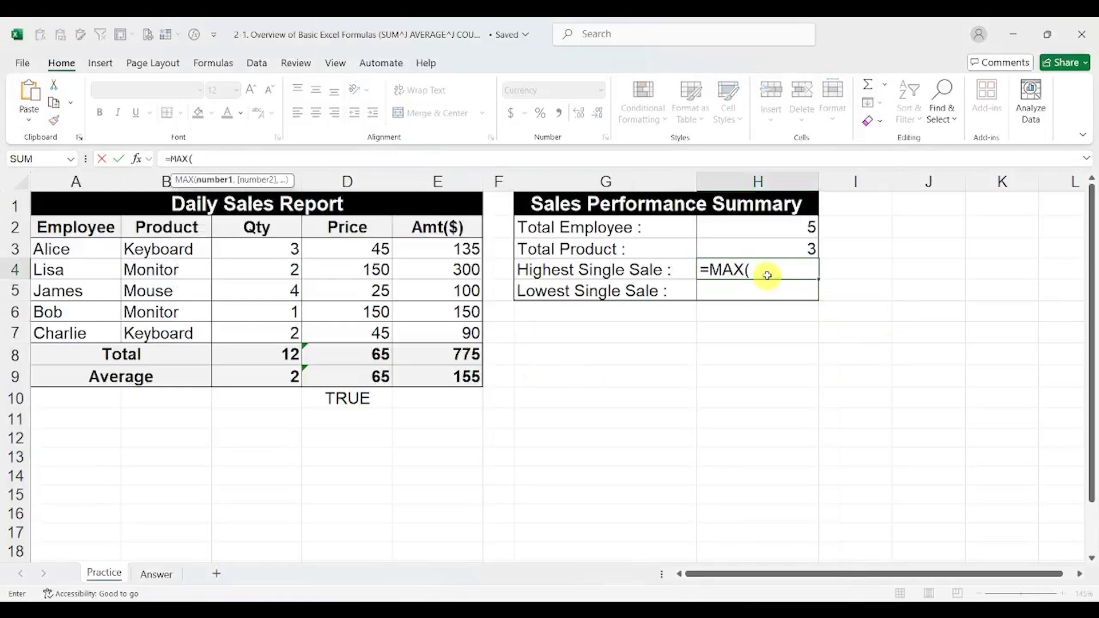
left_click_drag(436, 247, 424, 331)
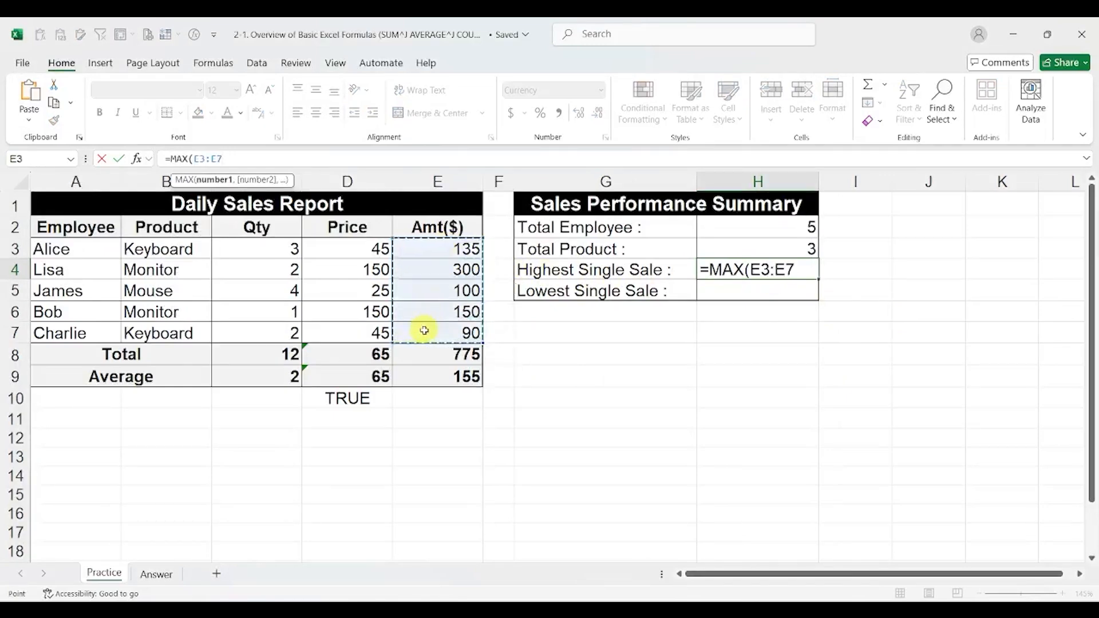
key("ctrl+Return")
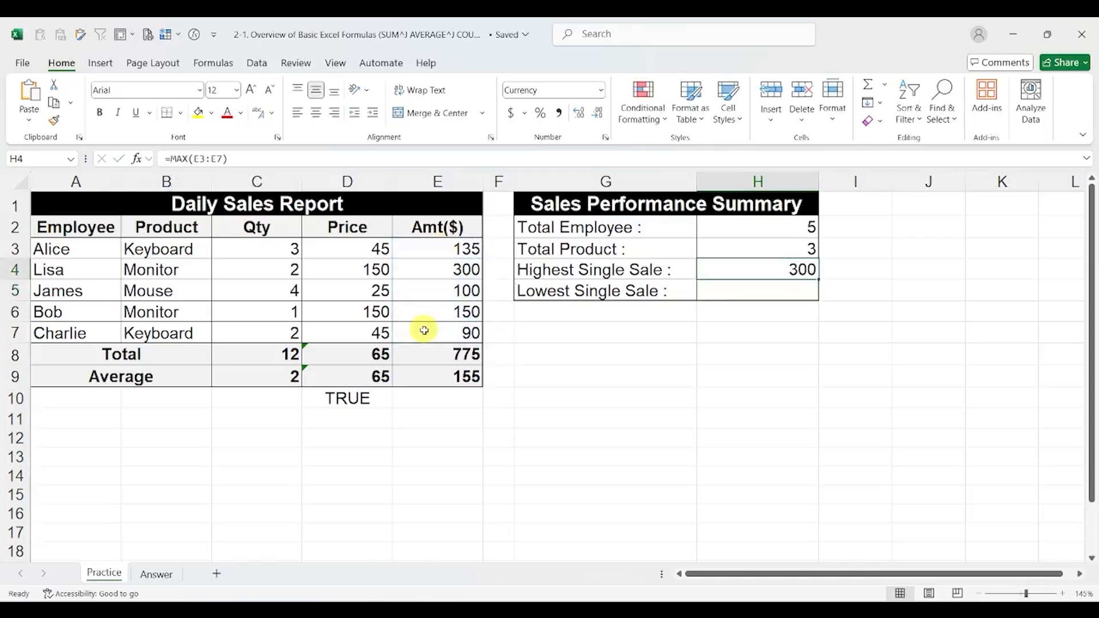
left_click(404, 261)
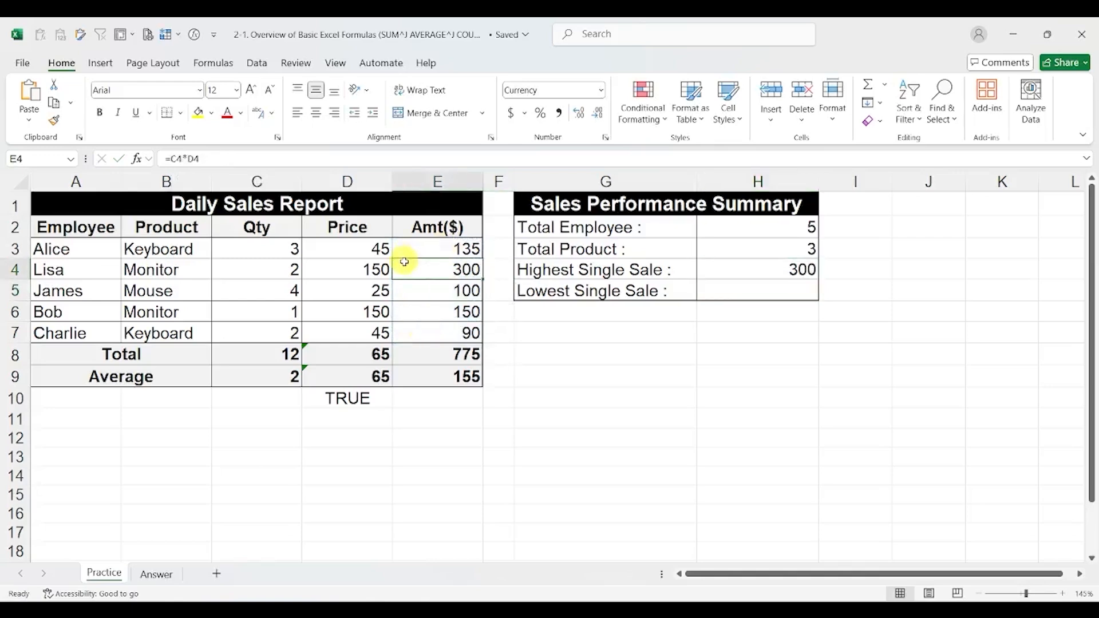
key("shift+space")
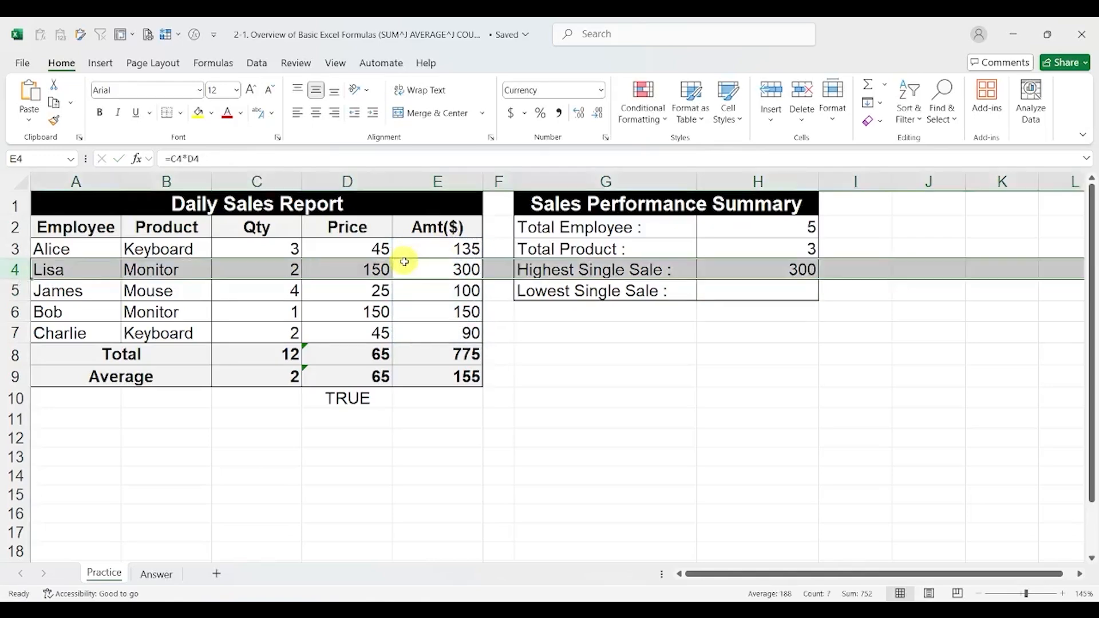
Enter =MIN(E3:E7) in the Lowest Single Sale cell H5 and check it against the sales record in row 7
left_click(783, 291)
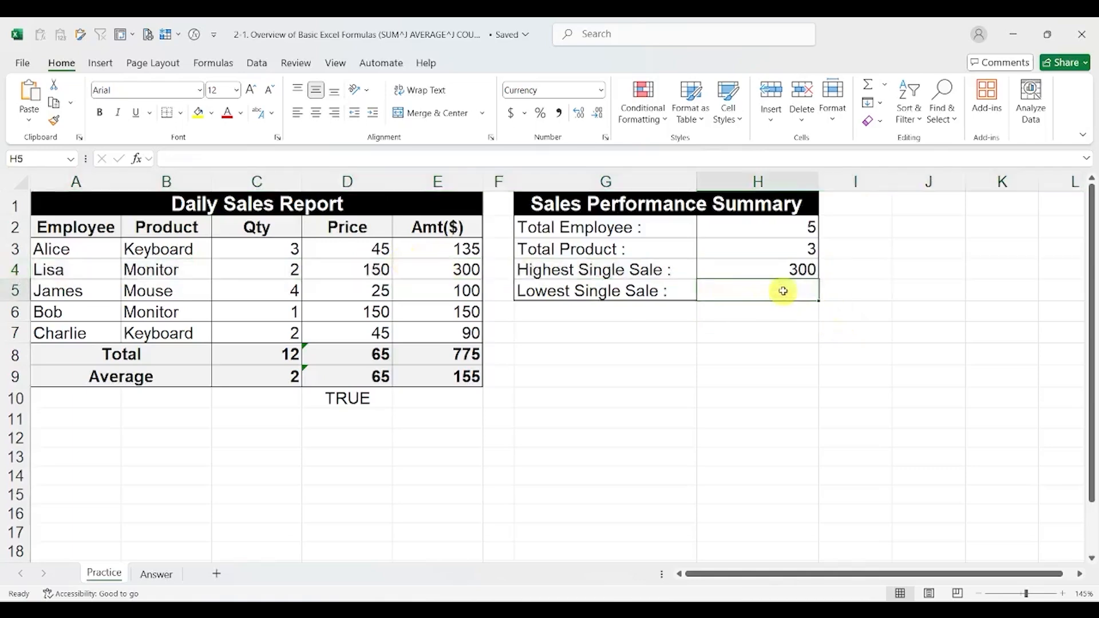
type("=min")
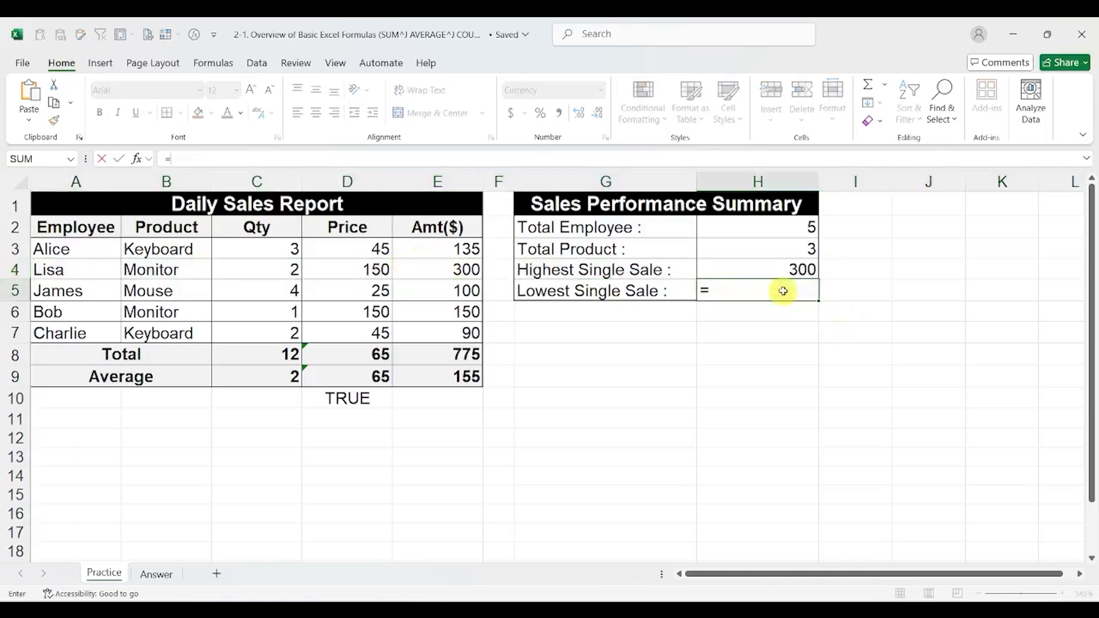
key("Tab")
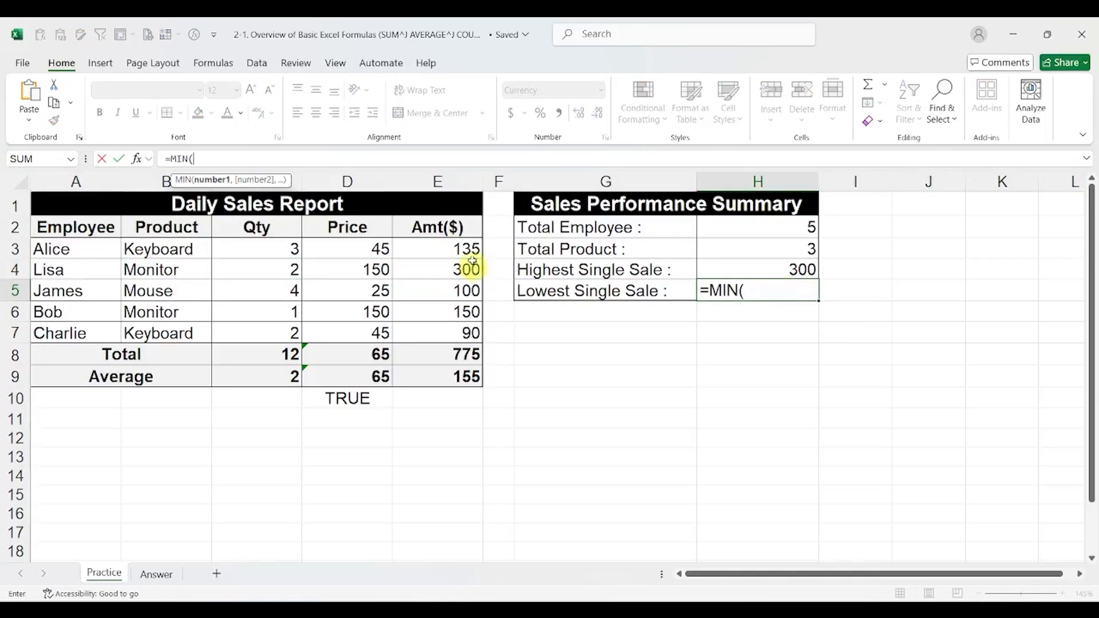
left_click_drag(453, 249, 438, 322)
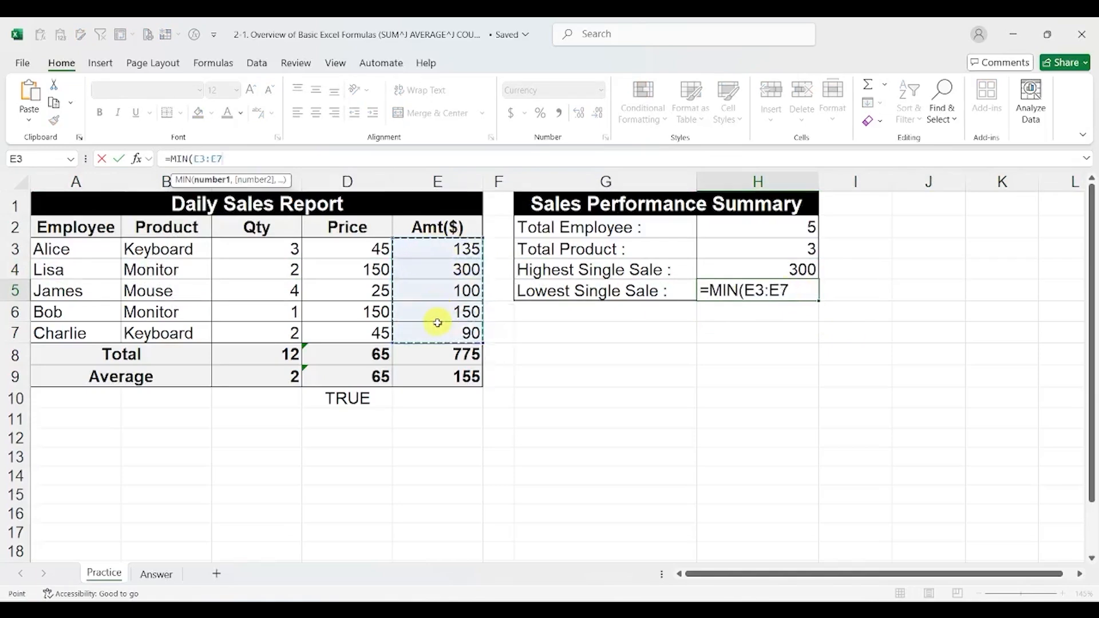
key("Return")
key("Up")
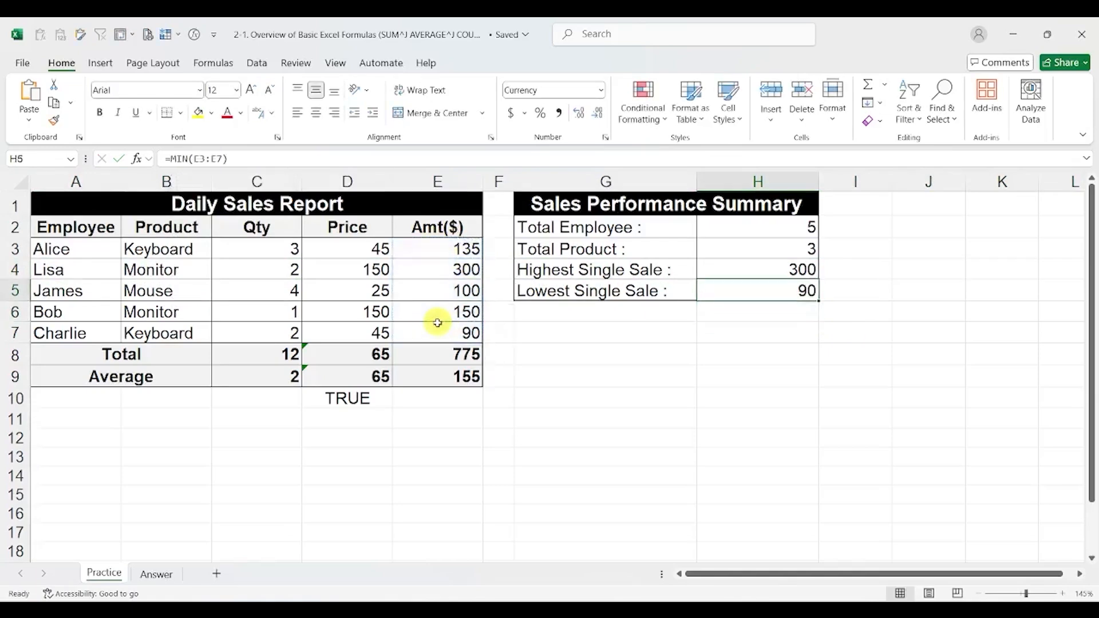
left_click(434, 332)
key("shift+space")
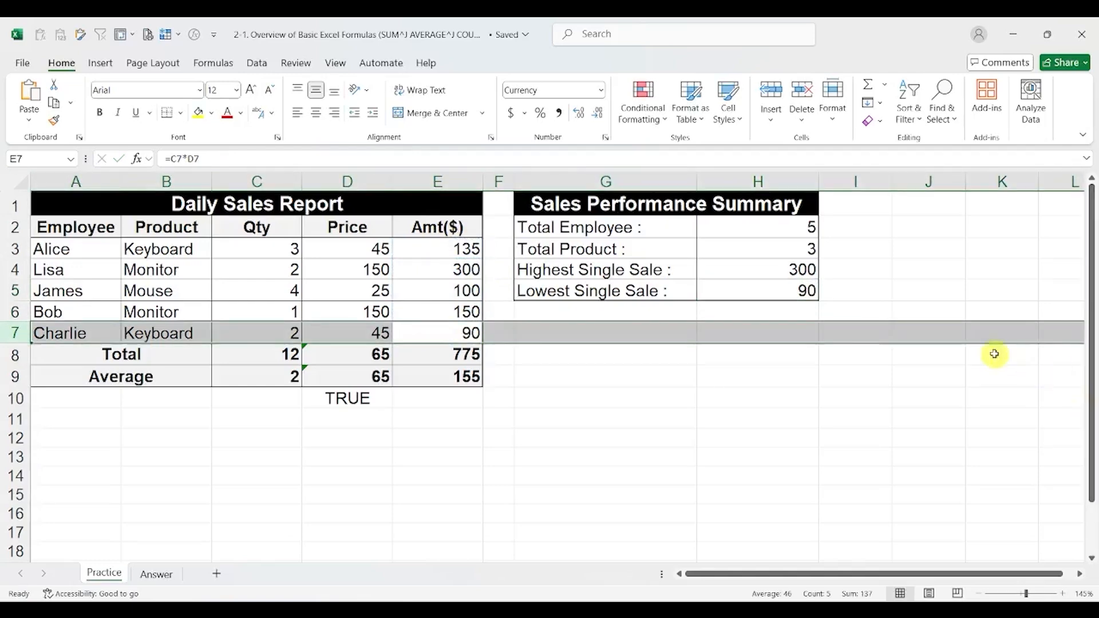
left_click(778, 356)
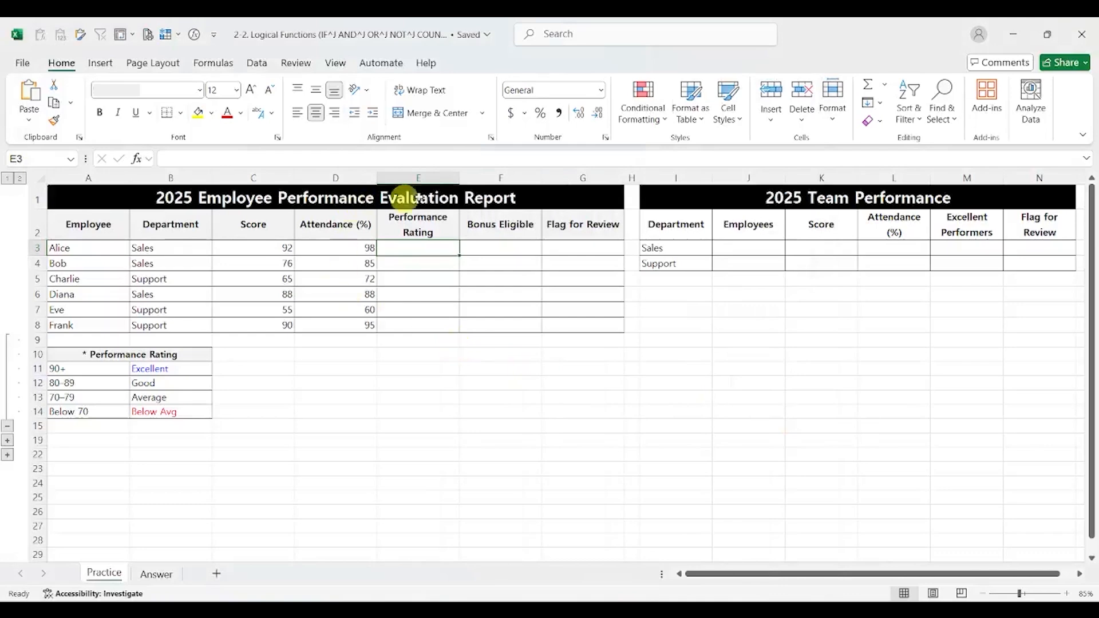
Examine the Performance Rating column, the rating criteria in A10:B14, the employee list and the Score values
left_click(431, 172)
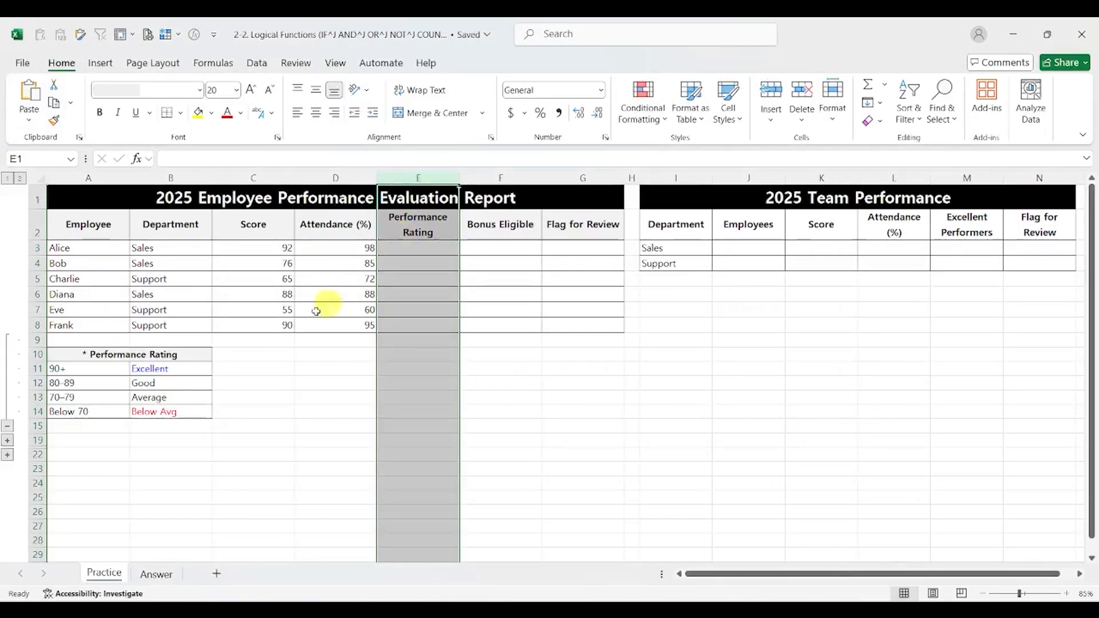
left_click_drag(77, 354, 160, 371)
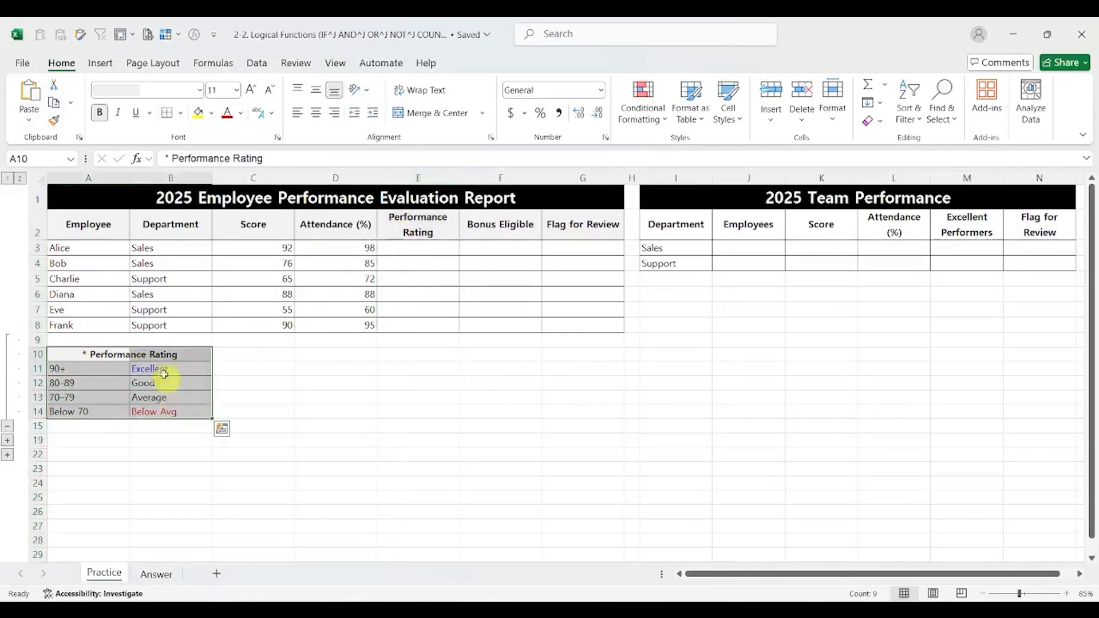
left_click_drag(98, 248, 94, 321)
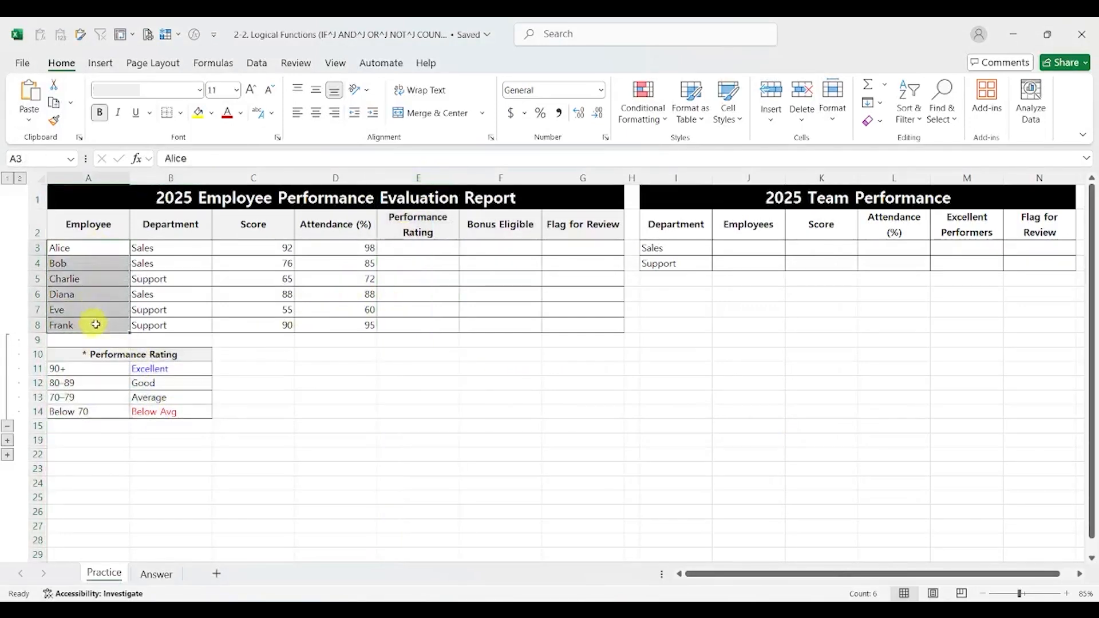
left_click_drag(235, 246, 247, 326)
Start the Performance Rating formula in E3 with =if(C3>=90,$B$11, using an absolute reference to the Excellent rating
left_click(412, 249)
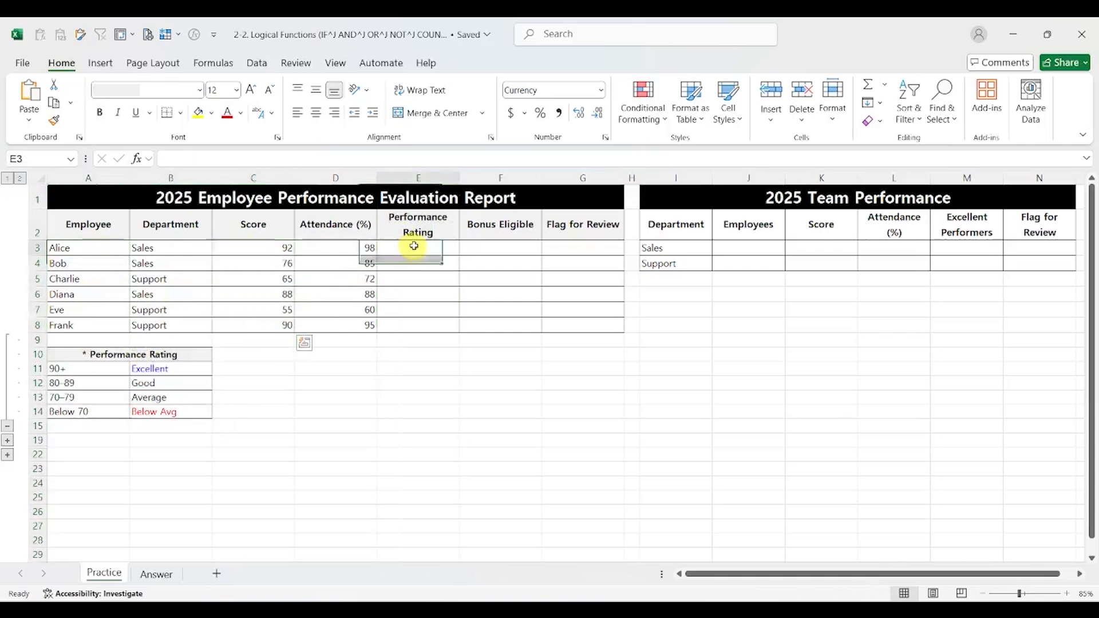
type("=if(")
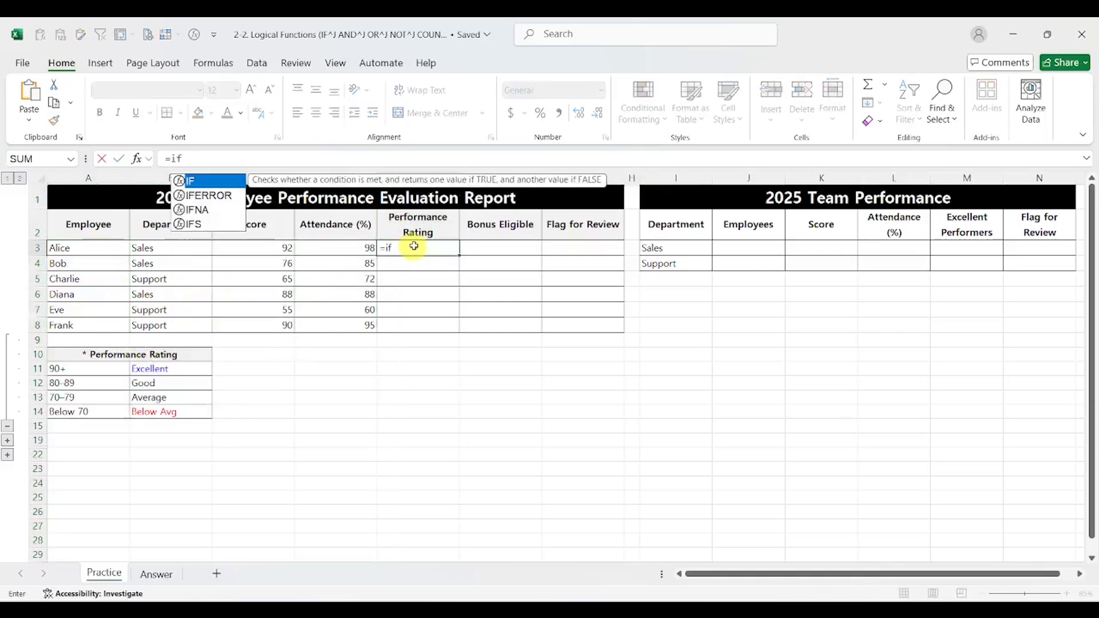
left_click(267, 249)
type(">=")
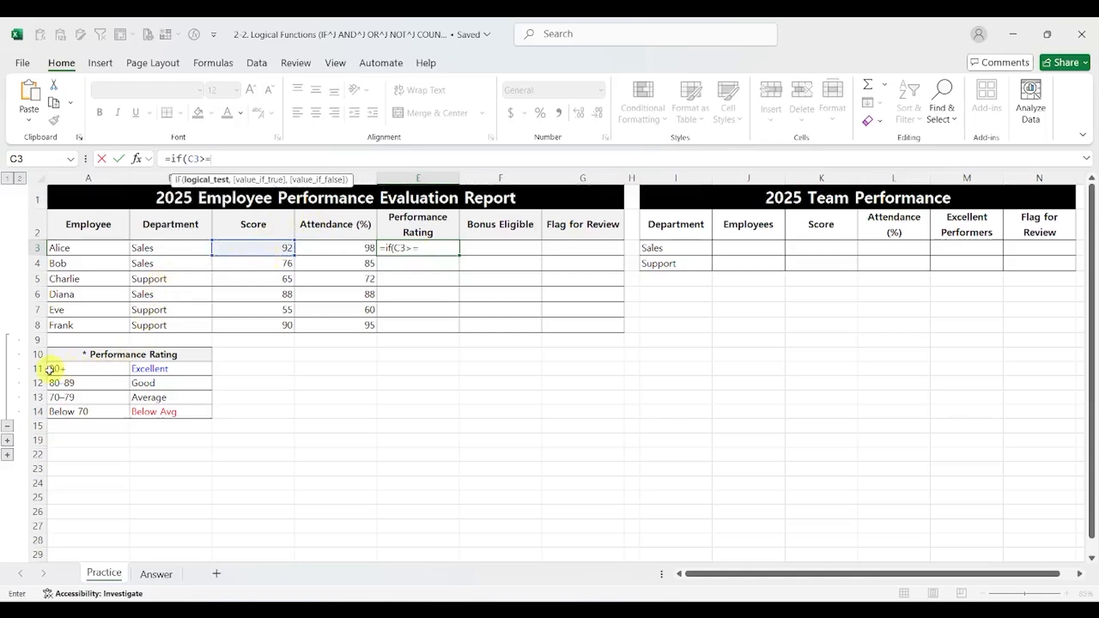
type("90,")
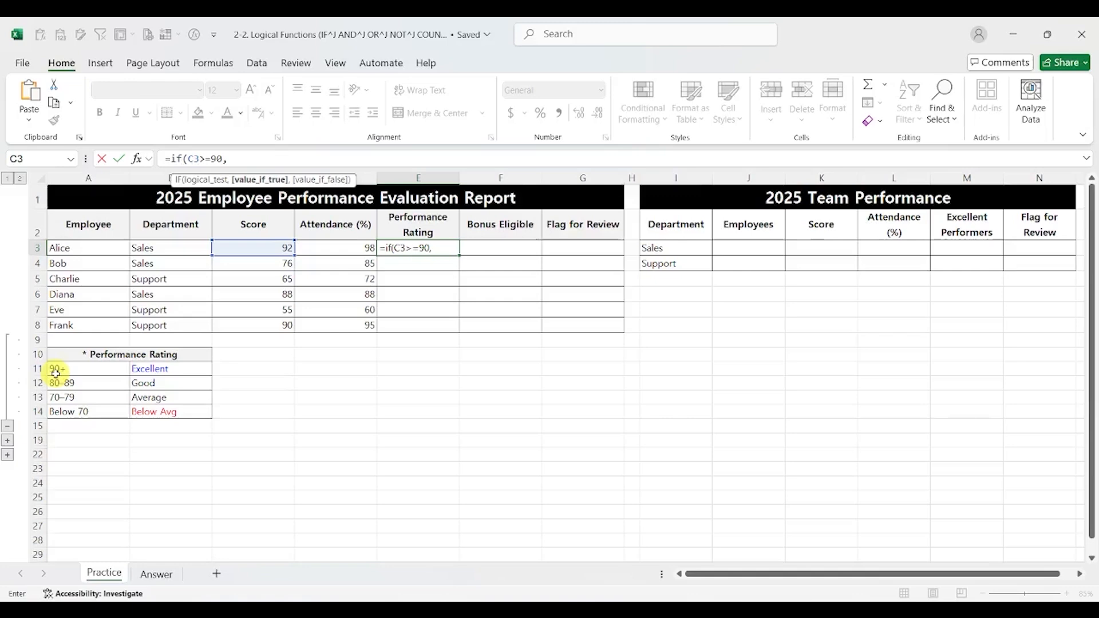
left_click(181, 375)
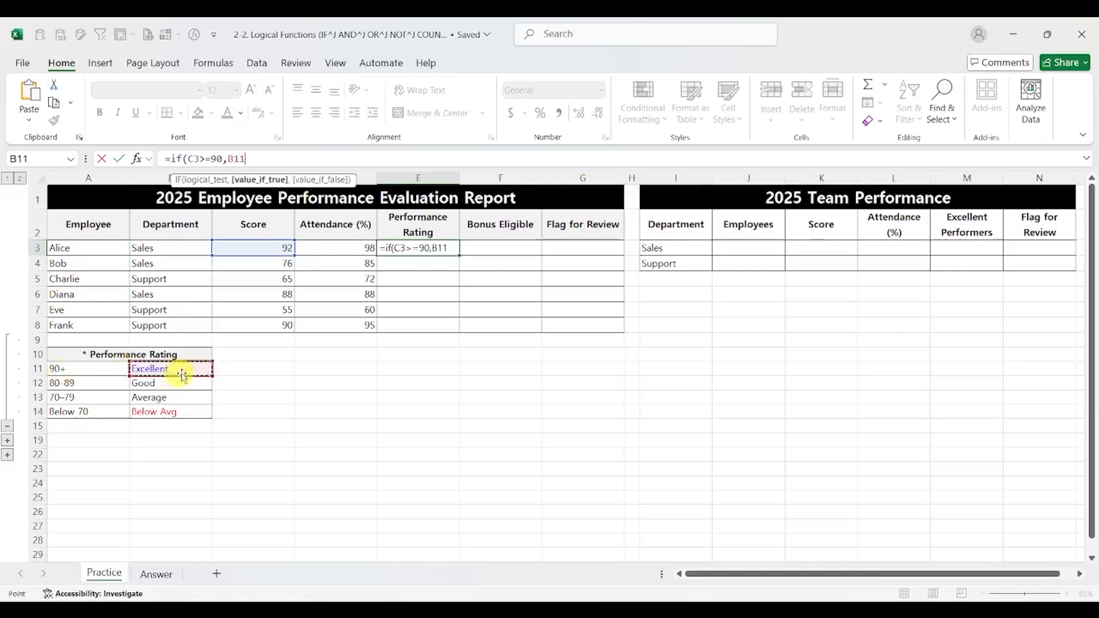
key("F4")
type(",")
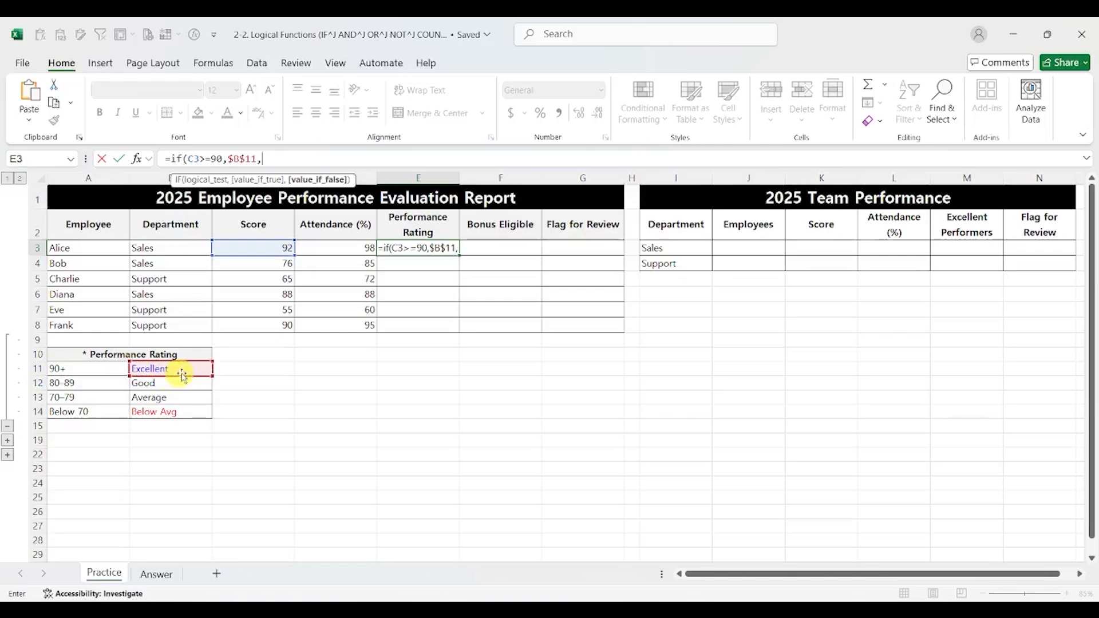
Nest a second IF in the E3 formula testing C3>=80 and returning the Good rating as absolute reference $B$12
type("if(")
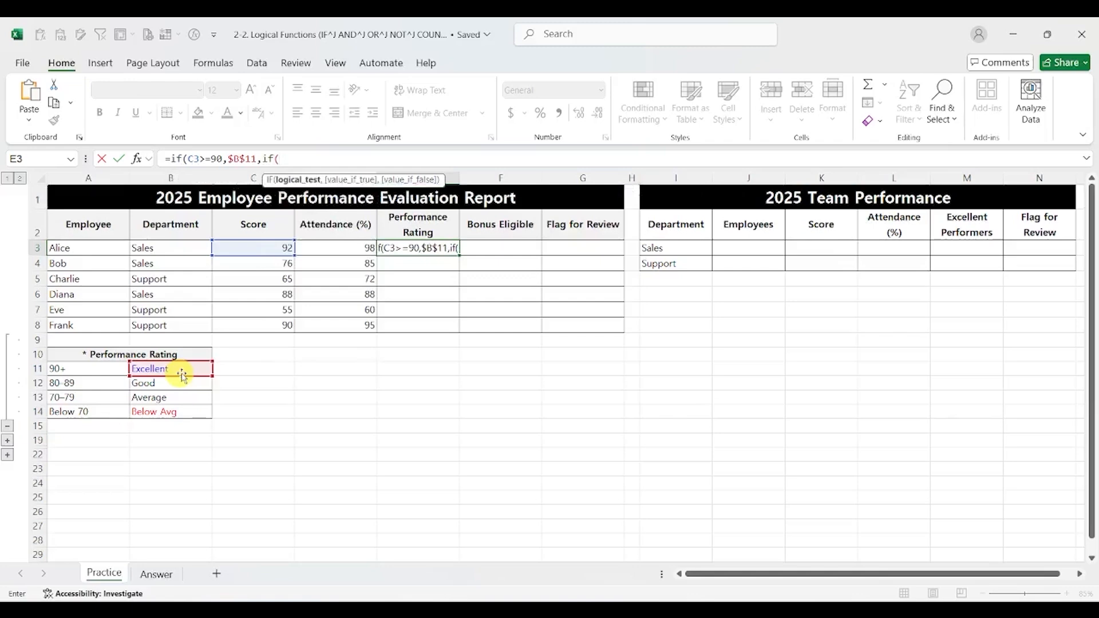
left_click(258, 248)
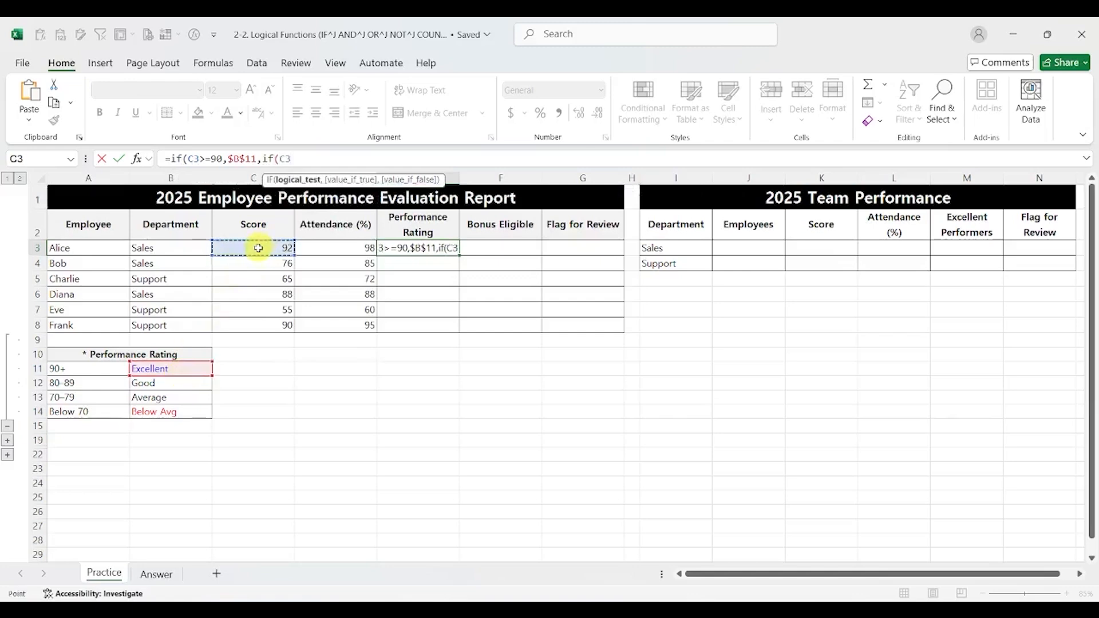
type(">=")
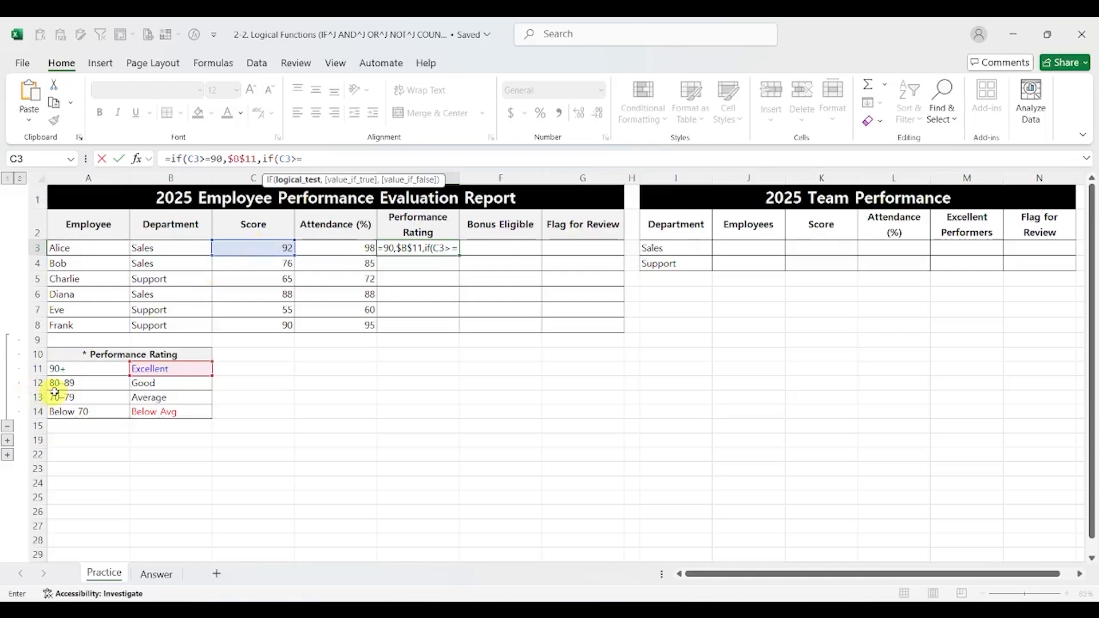
type("80,")
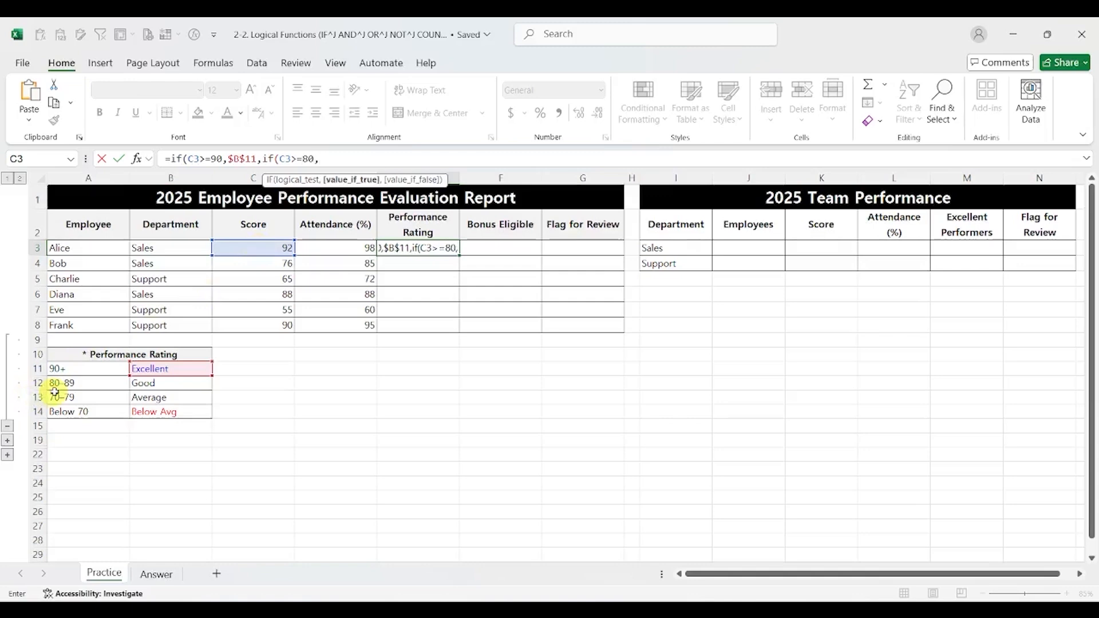
left_click(141, 384)
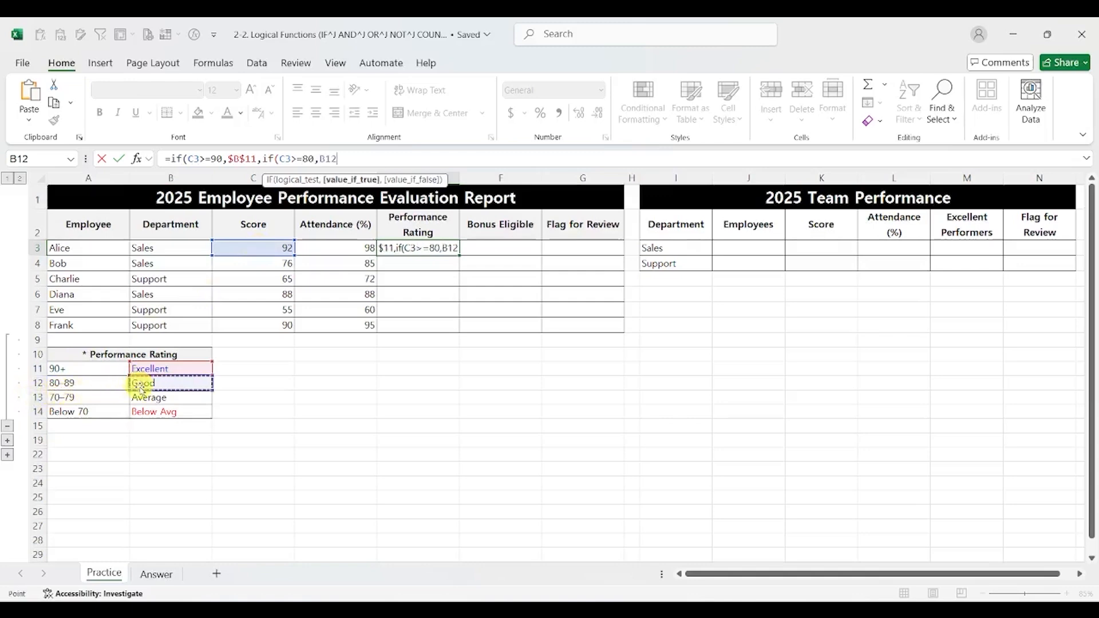
key("F4")
type(",")
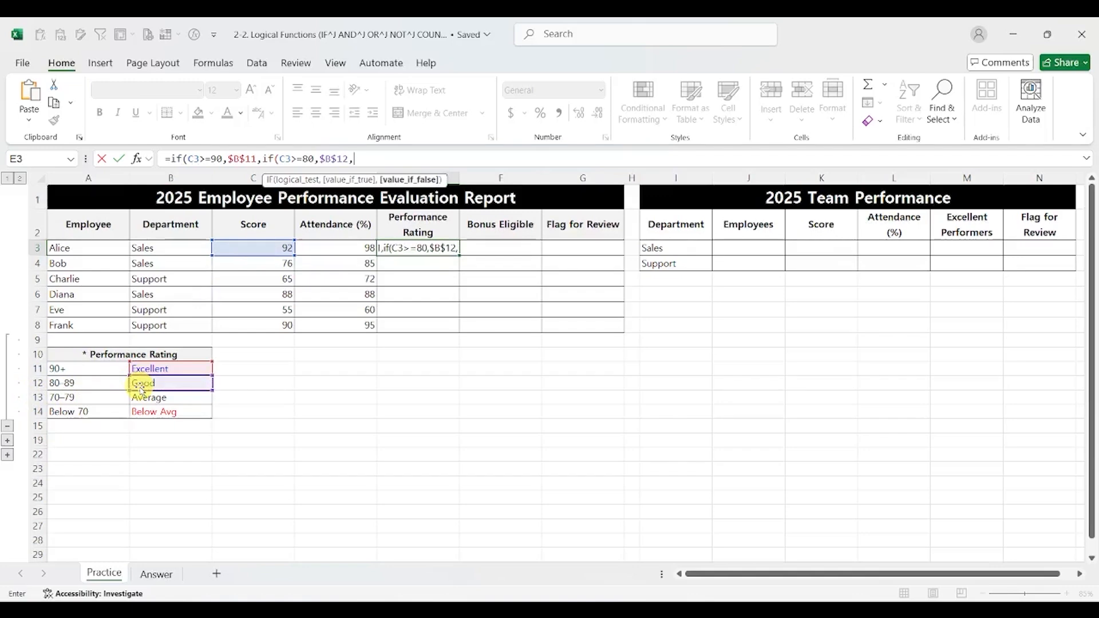
Nest a third IF in the E3 formula testing C3>=70 and returning the Average rating as absolute reference $B$13
type("if(")
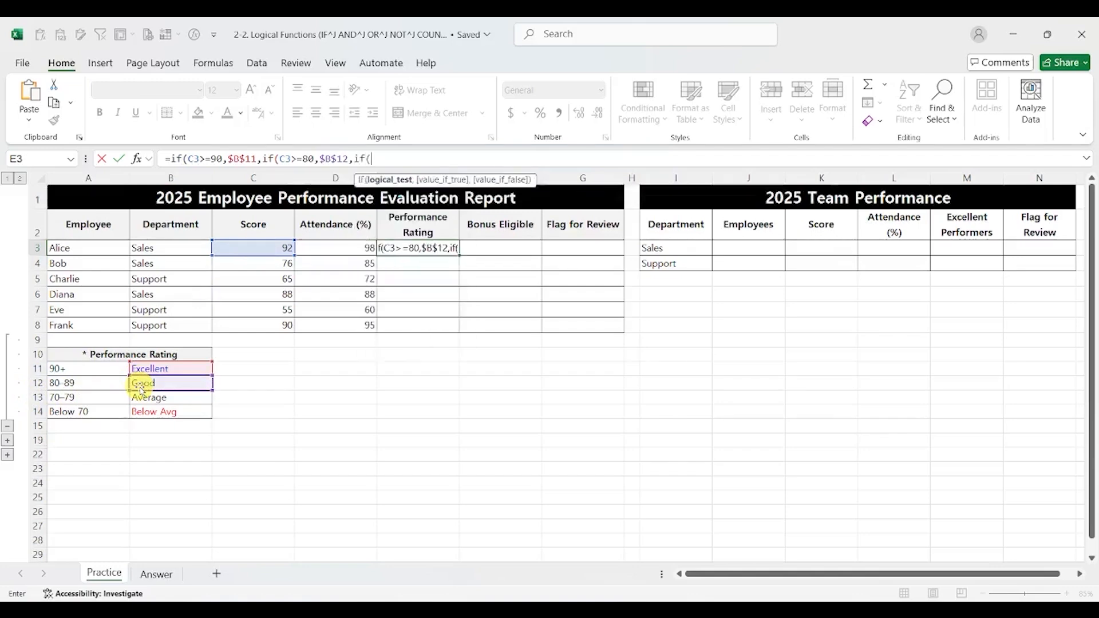
left_click(266, 245)
type(">=")
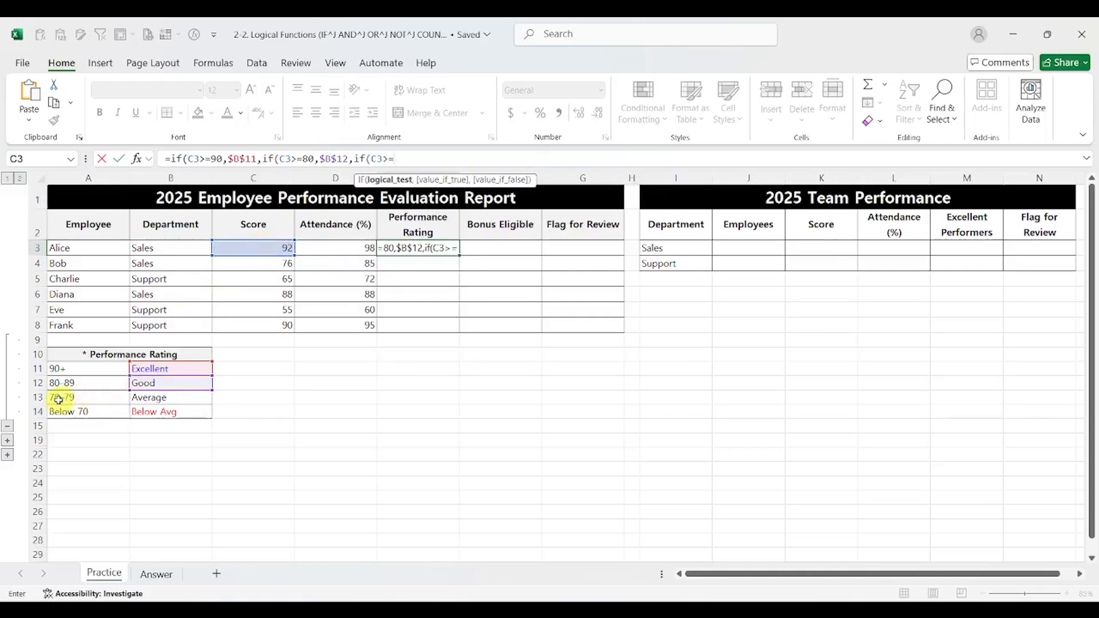
type("70,")
left_click(144, 403)
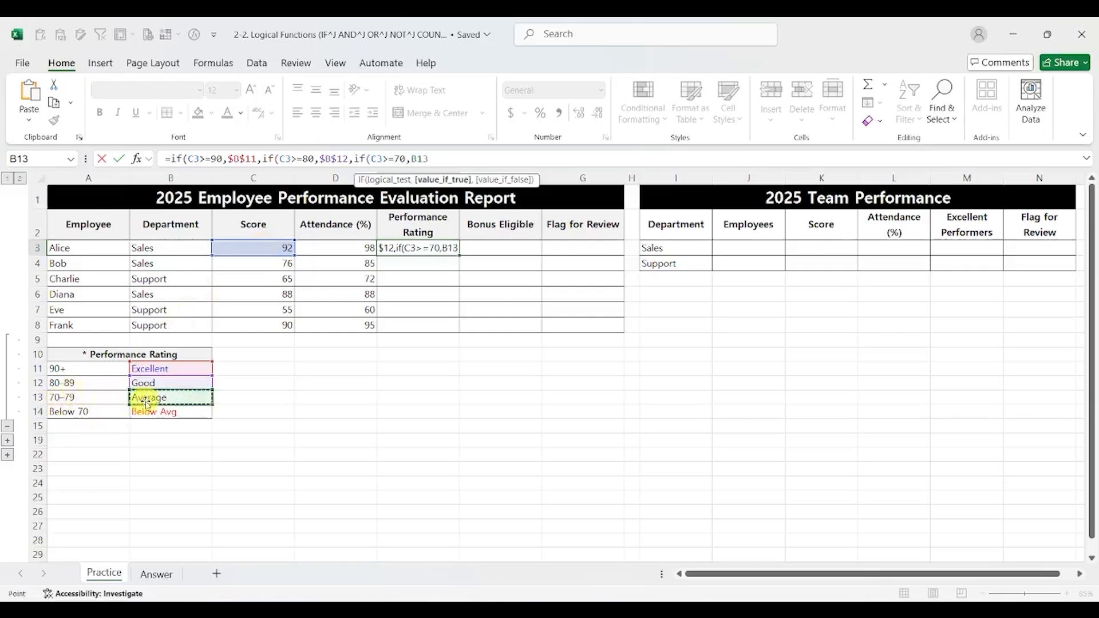
key("F4")
type(",")
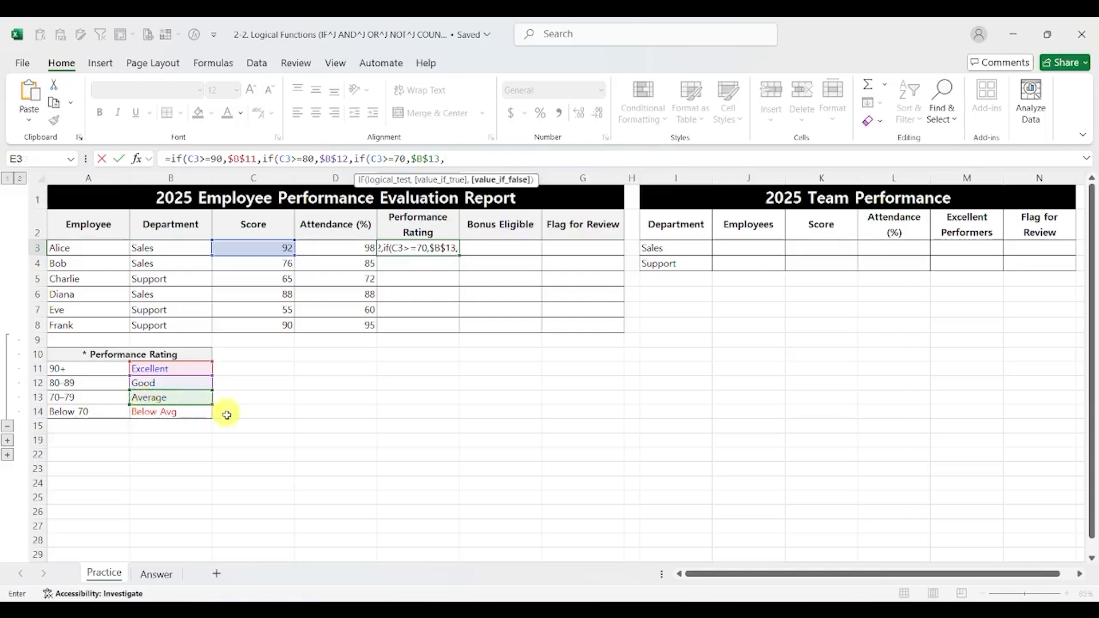
Finish the E3 nested IF with the Below Avg rating $B$14 as the final false value and enter the formula
left_click(202, 413)
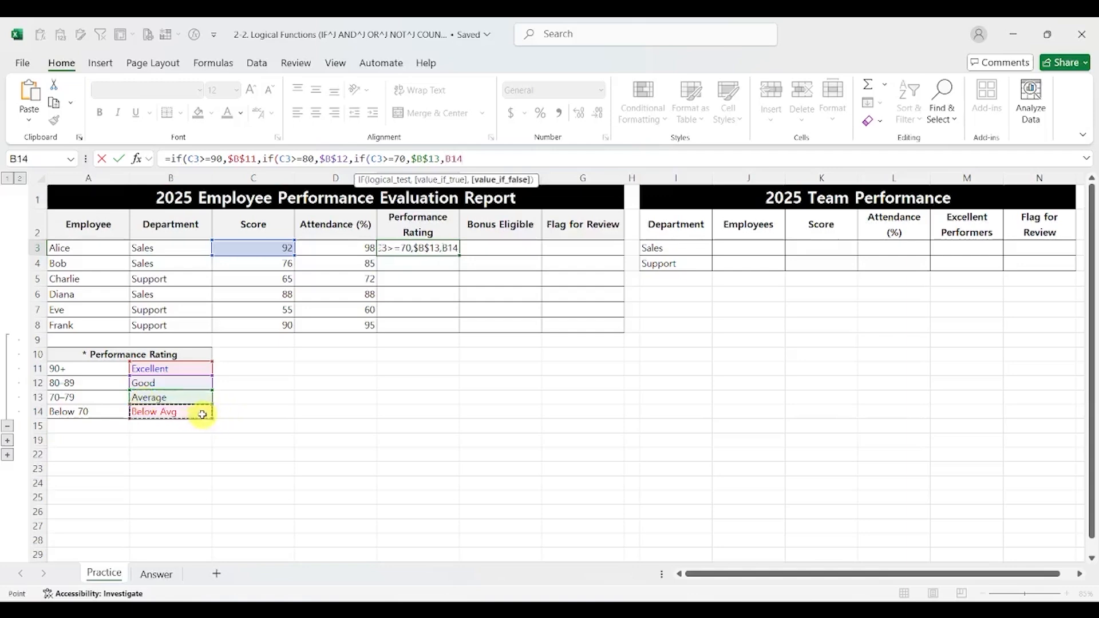
key("F4")
type(")))")
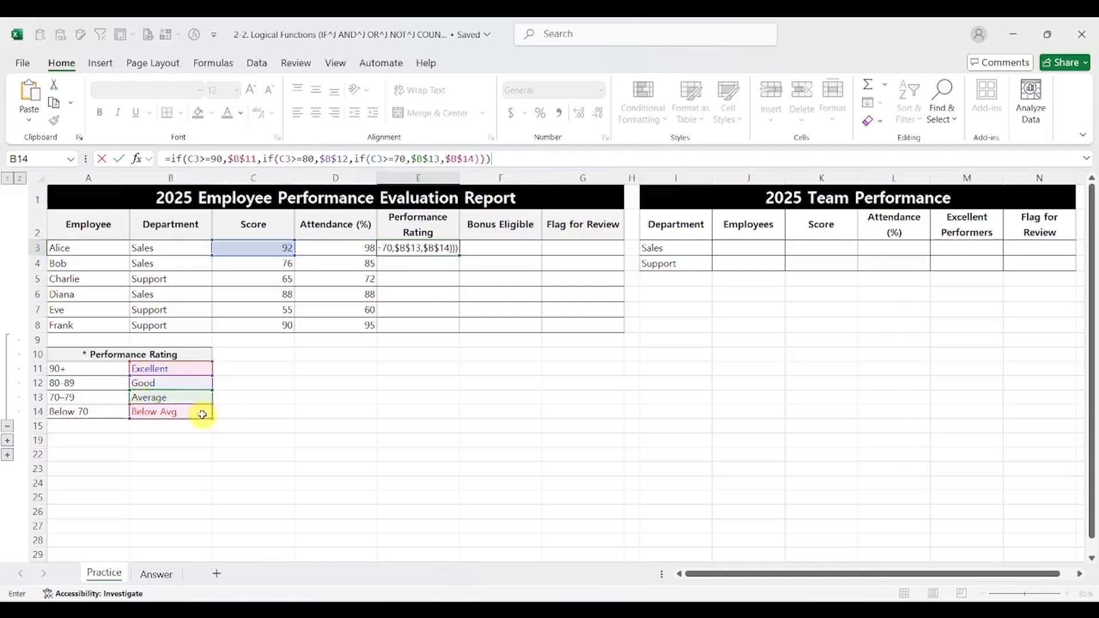
key("Return")
Copy the Performance Rating formula from E3 down through E8 for the remaining employees
key("Up")
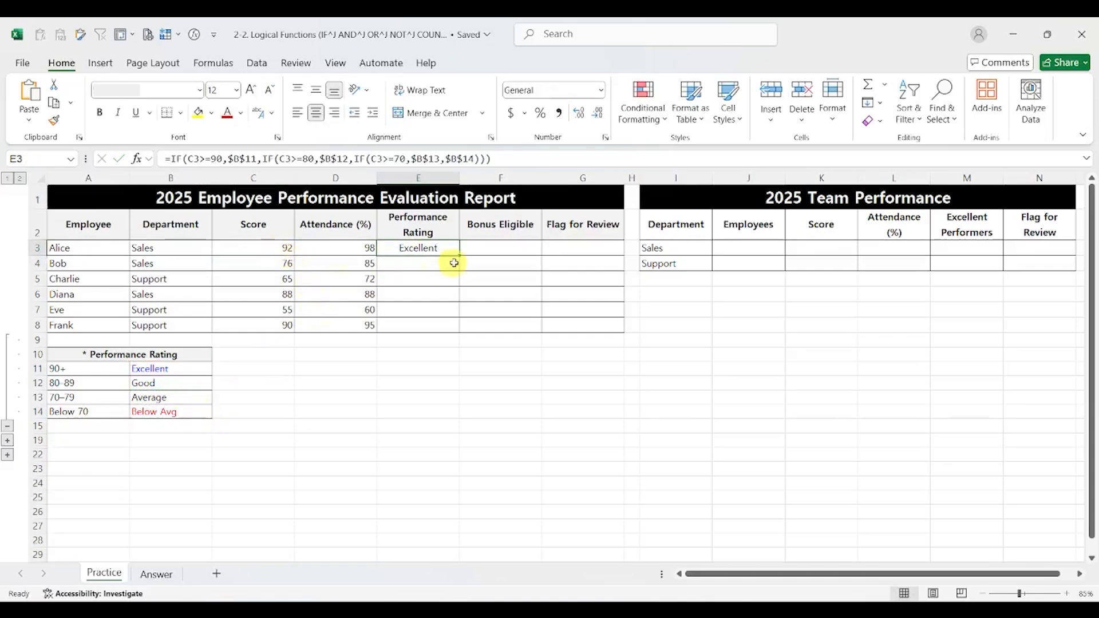
key("ctrl+c")
left_click_drag(454, 252, 437, 322)
key("ctrl+v")
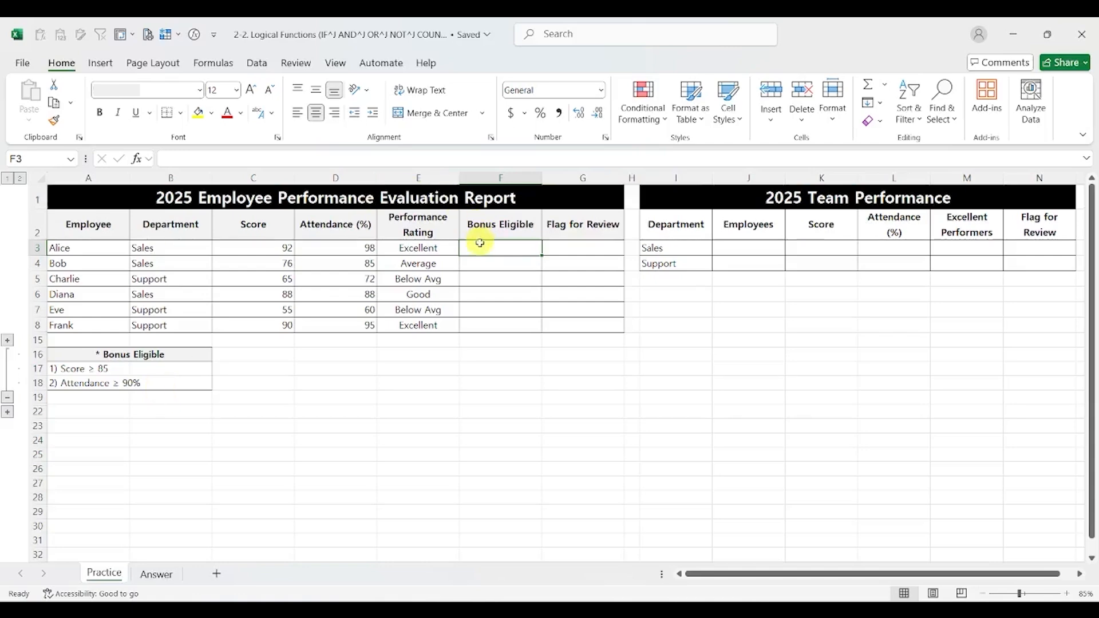
Start the Bonus Eligible formula in F3 with =if(and(C3>=85,D3>=90), testing both Score and Attendance
type("=if(")
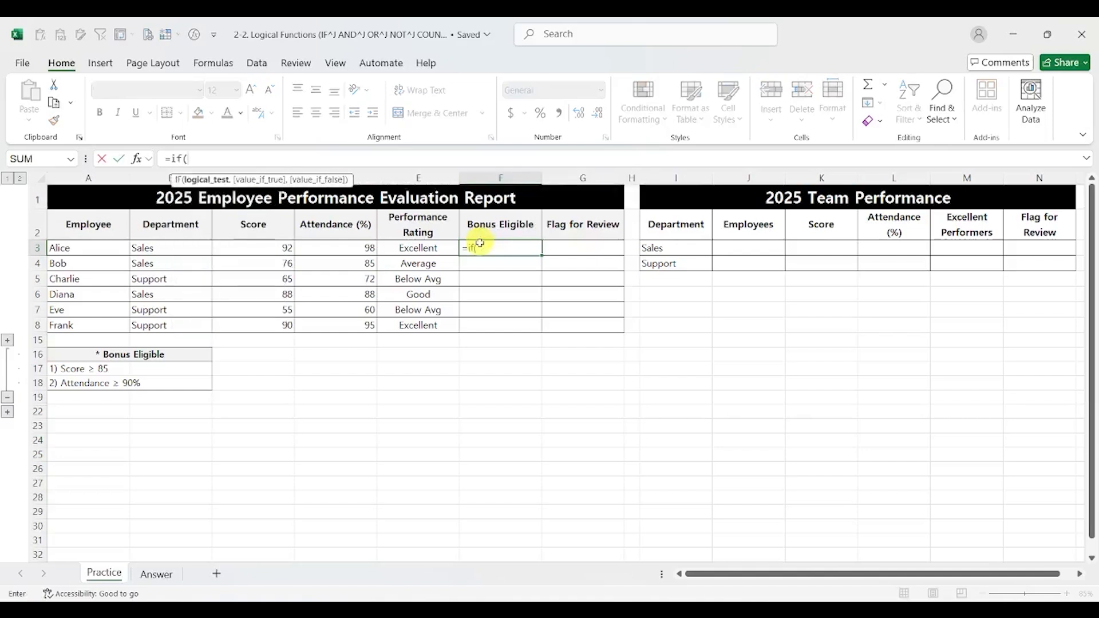
type("and(")
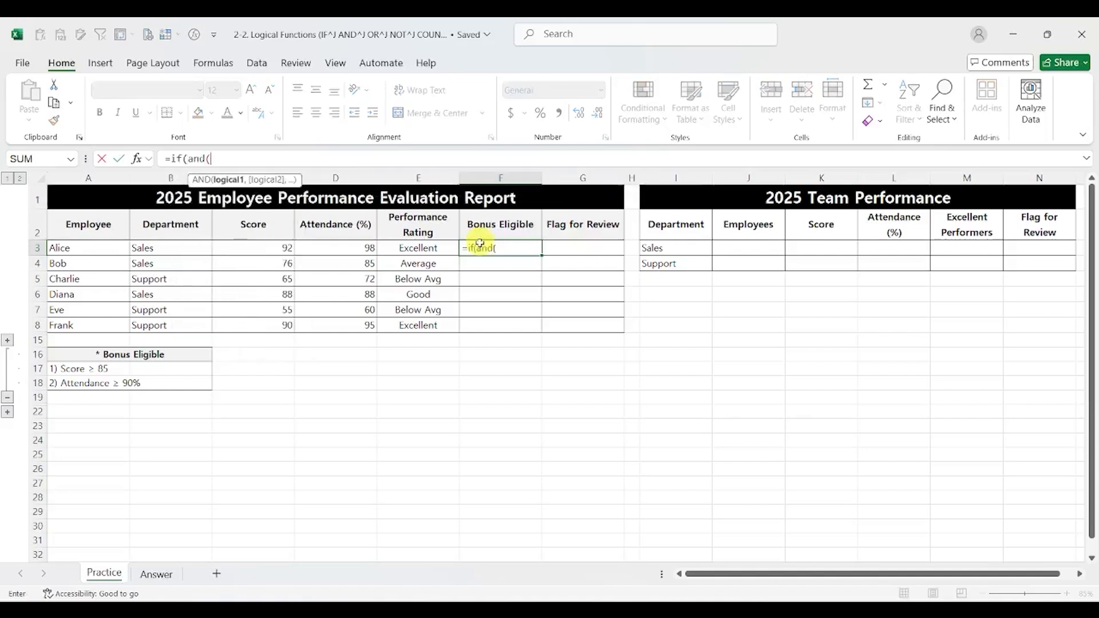
left_click(266, 248)
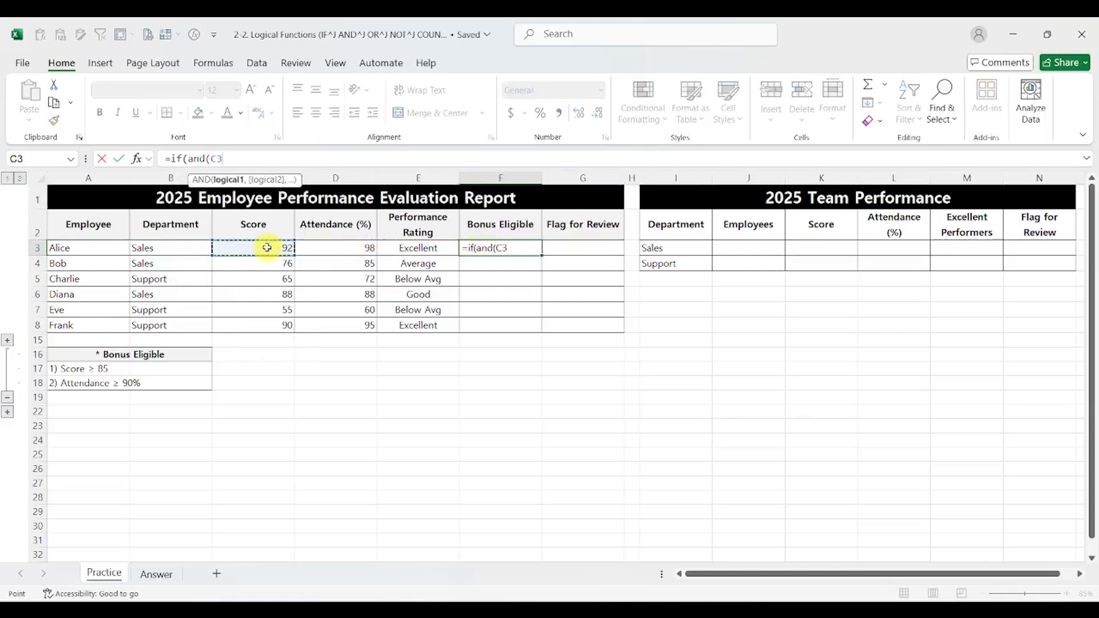
type(">=85")
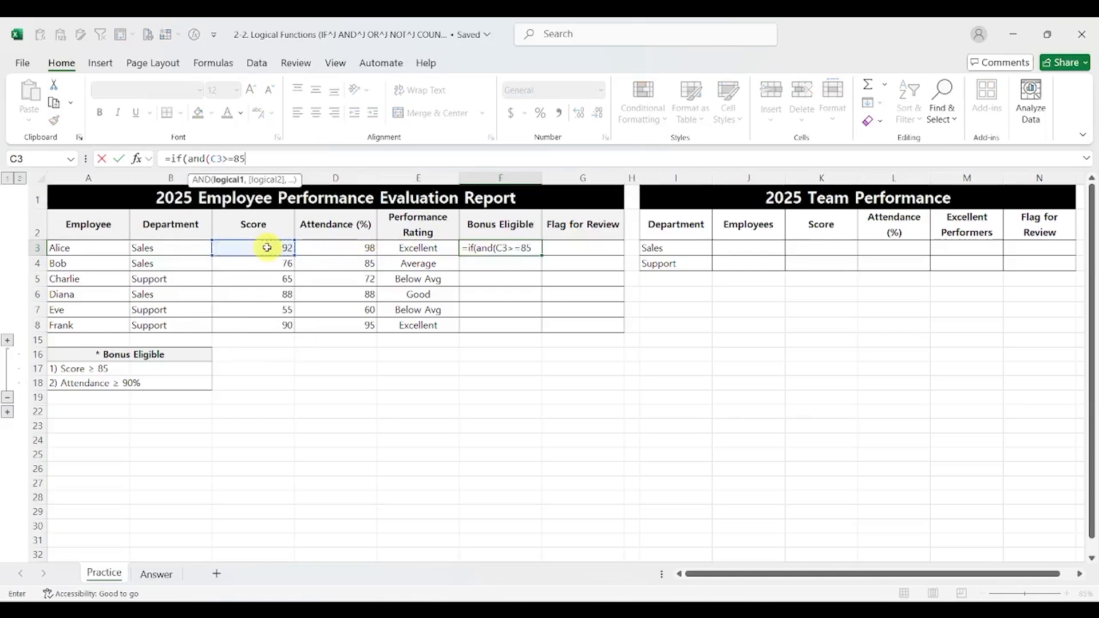
type(",")
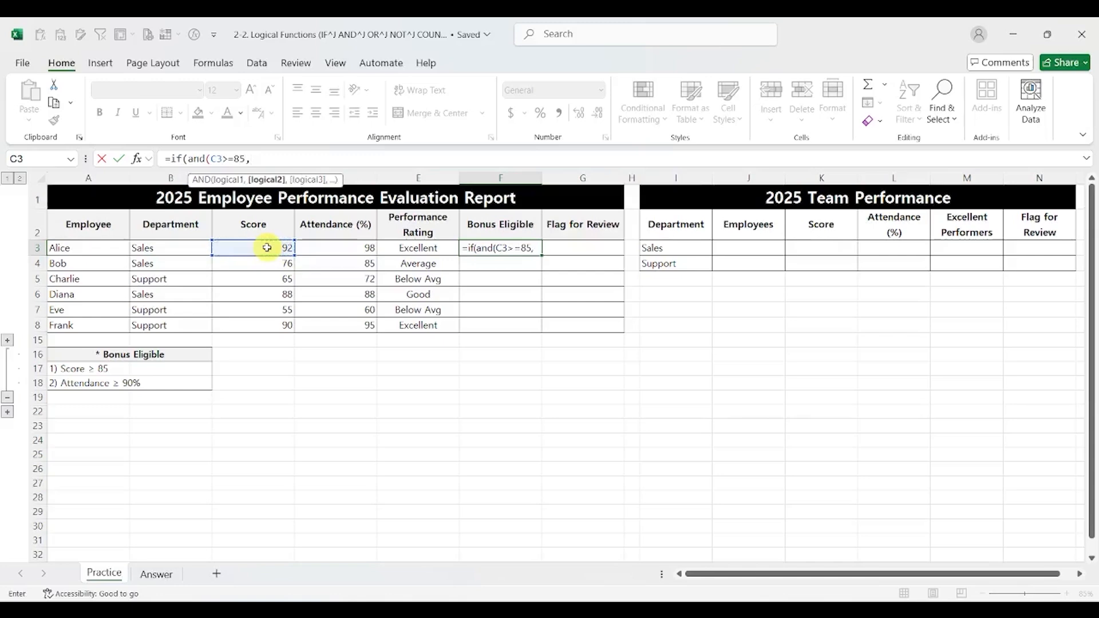
left_click(305, 245)
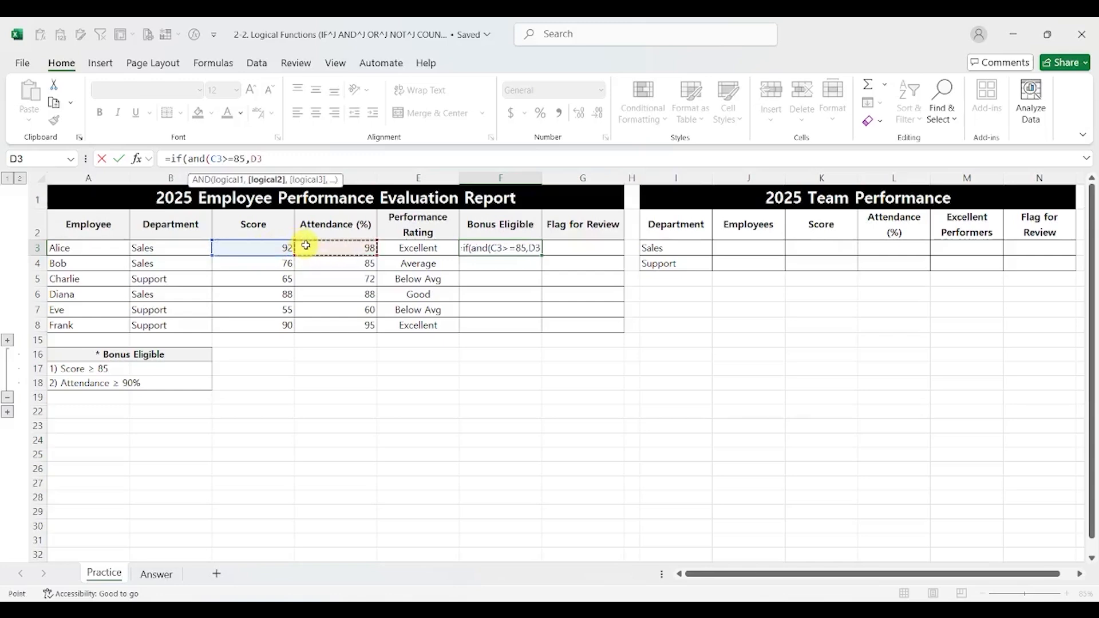
type(">")
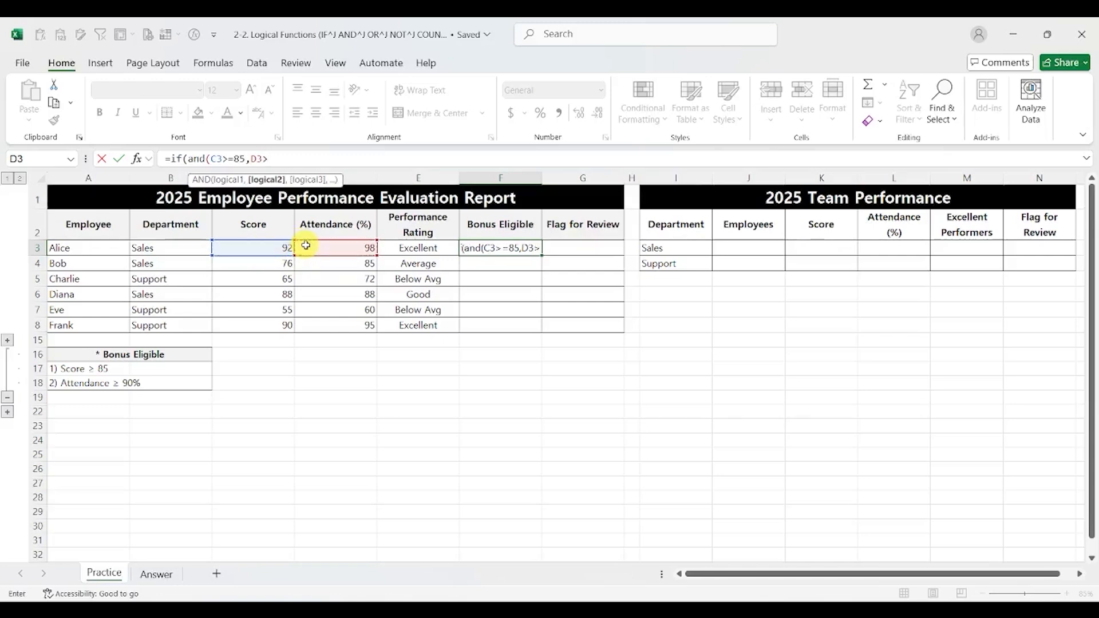
type("=90")
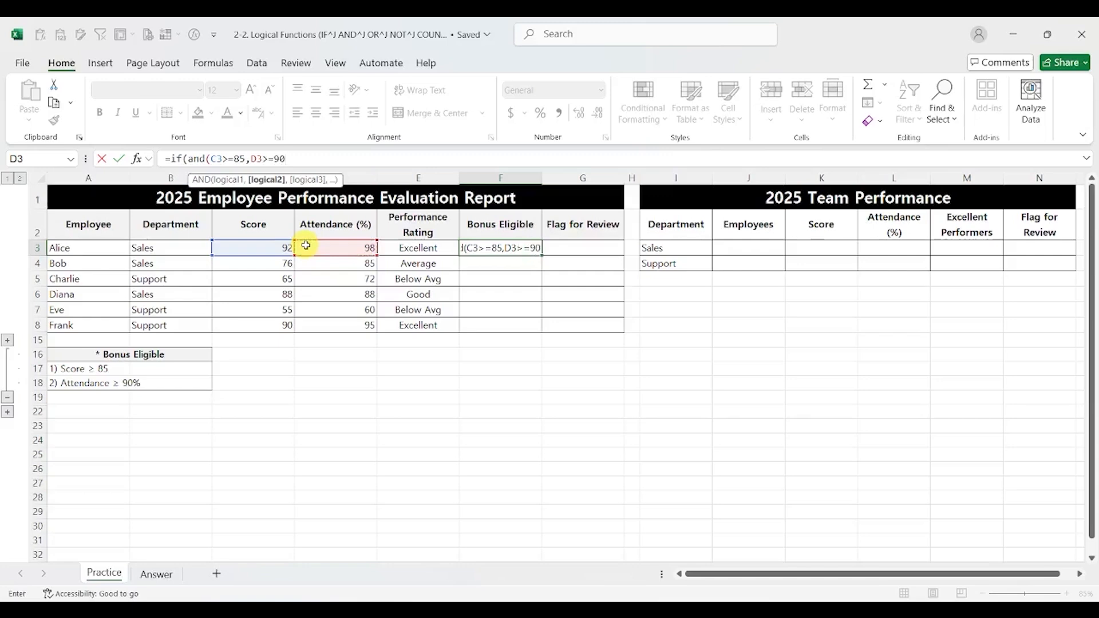
type(")")
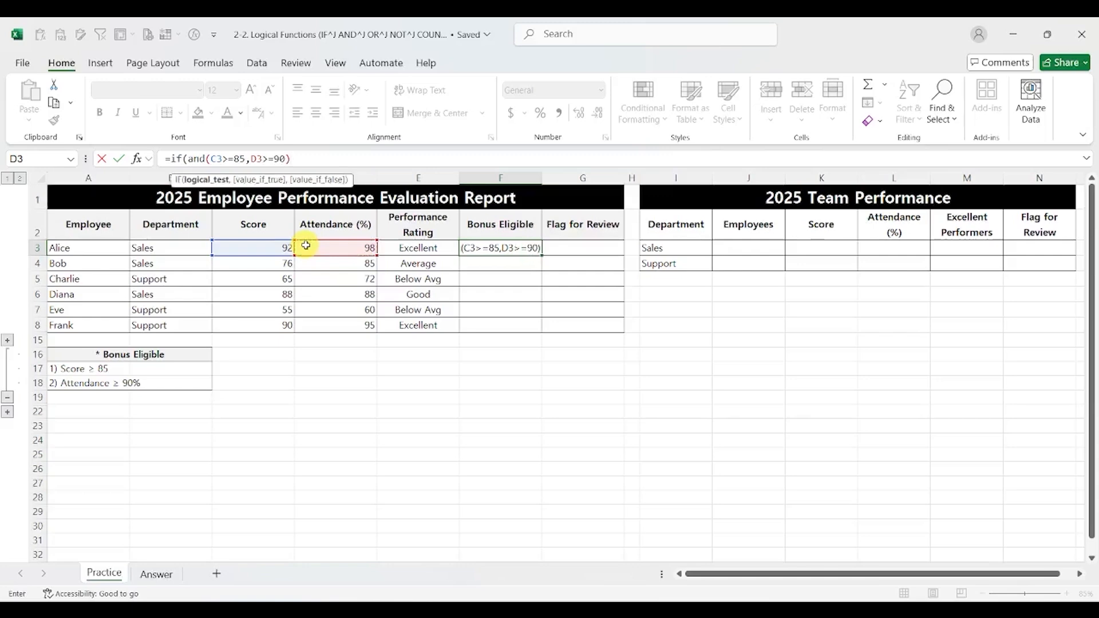
Complete the F3 formula to return "YES" when both conditions are met and "NO" otherwise, and enter it
type(",")
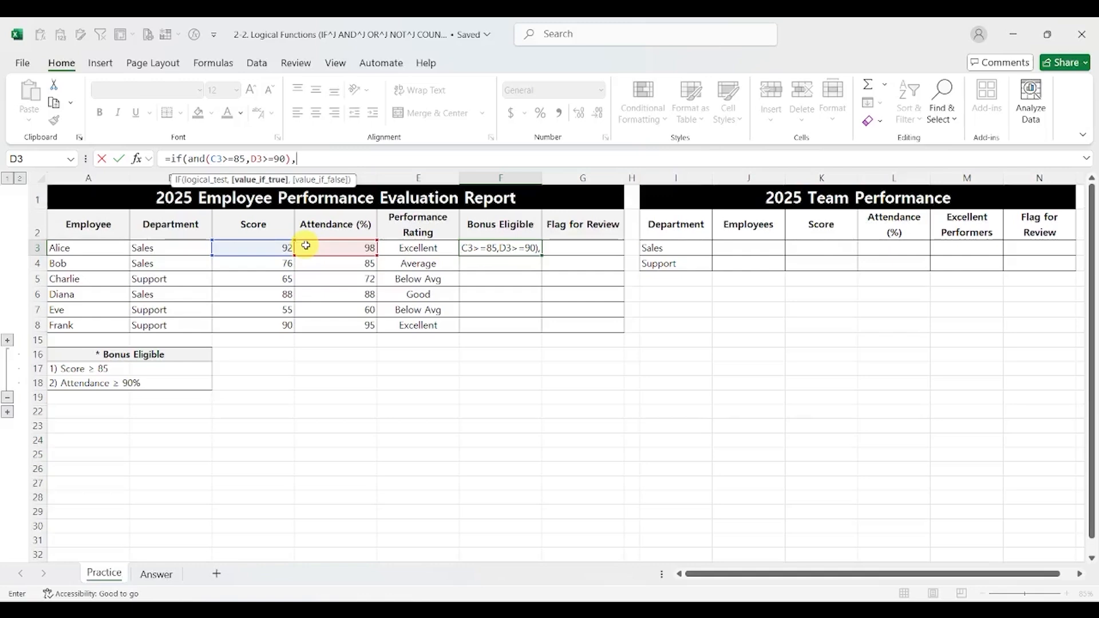
type("\"YES\",")
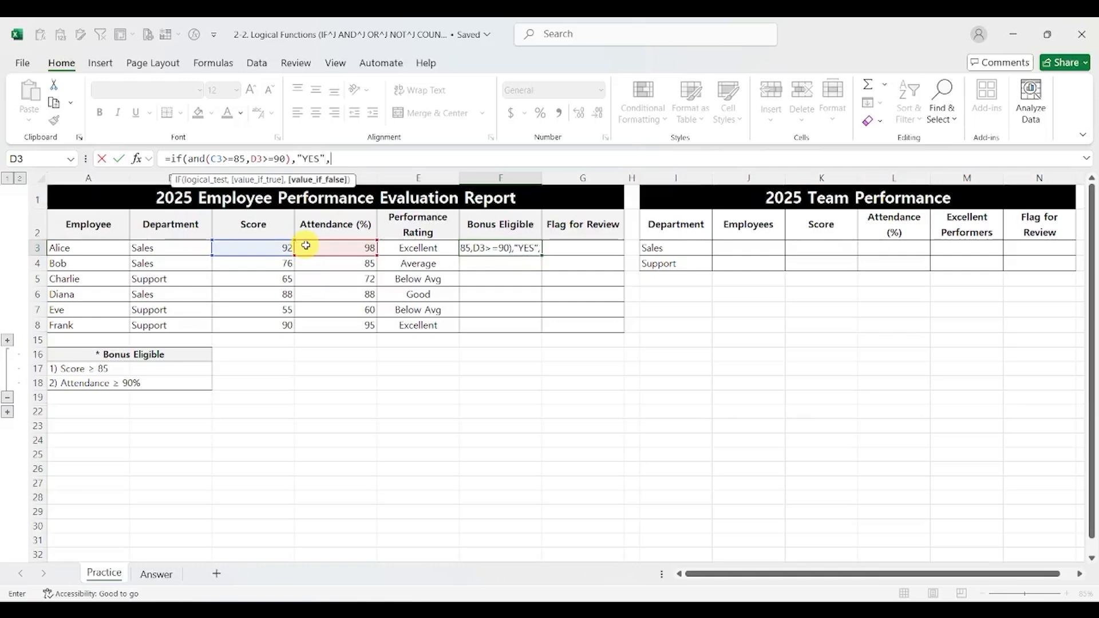
type("\"N")
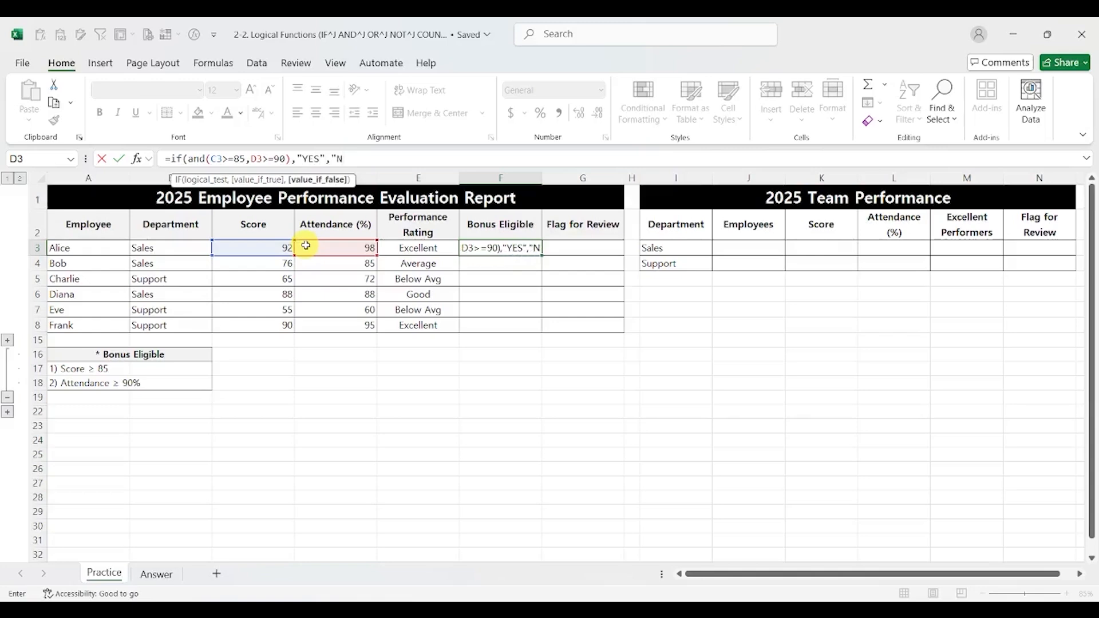
type("O\")")
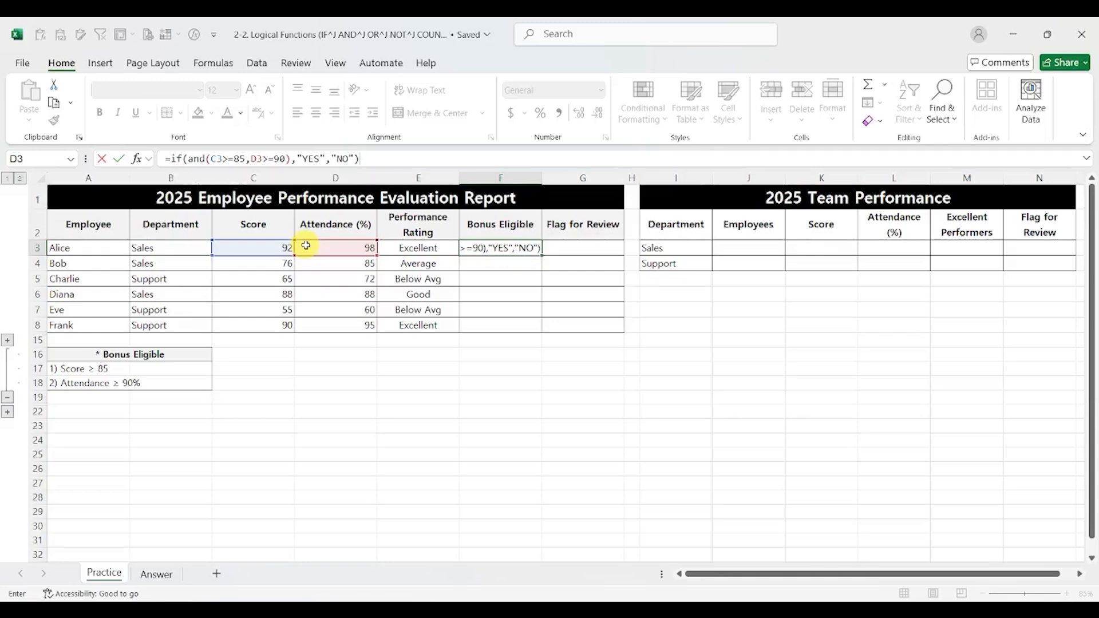
key("ctrl+Return")
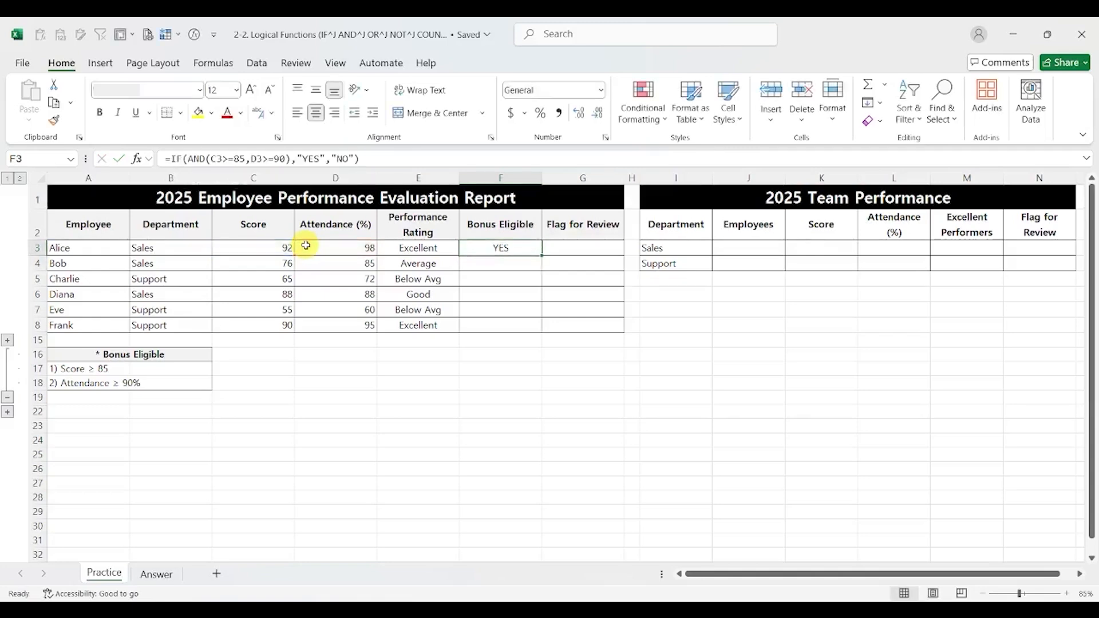
Copy the Bonus Eligible formula from F3 down through F8 and check the results in F3 and F8
key("ctrl+c")
key("shift+Down")
key("shift+Down")
key("shift+Down")
key("shift+Down")
key("shift+Down")
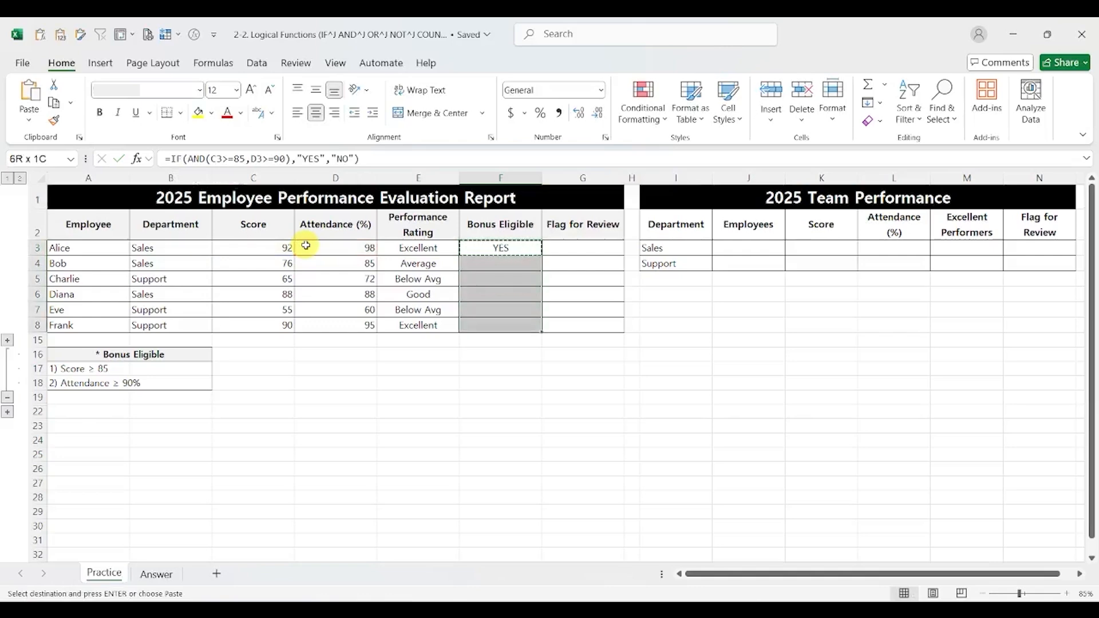
key("ctrl+v")
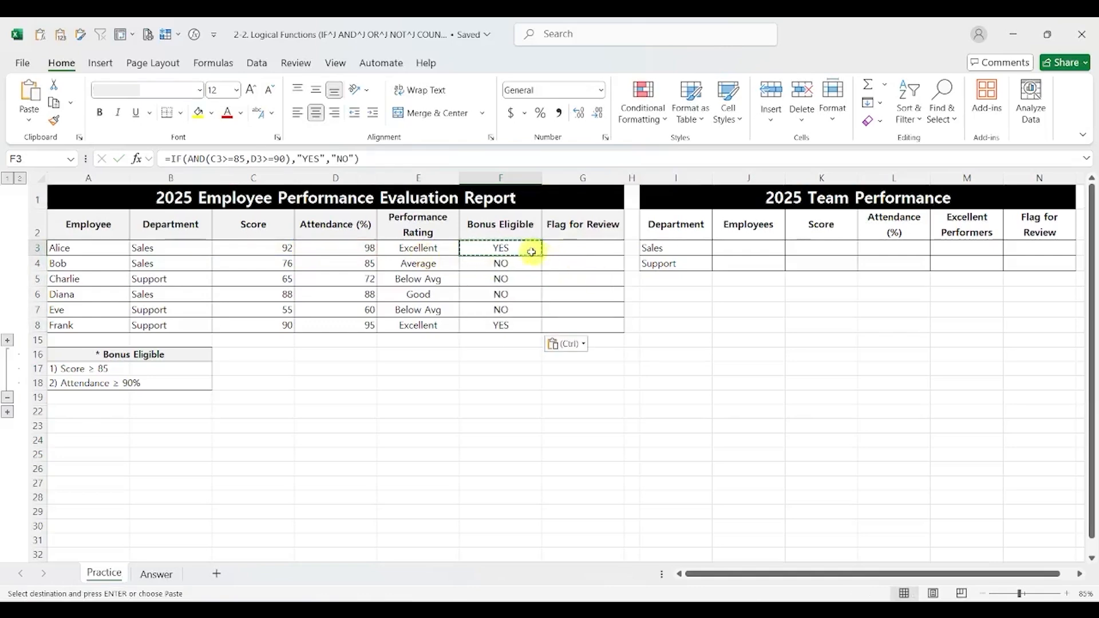
left_click(521, 324, "ctrl")
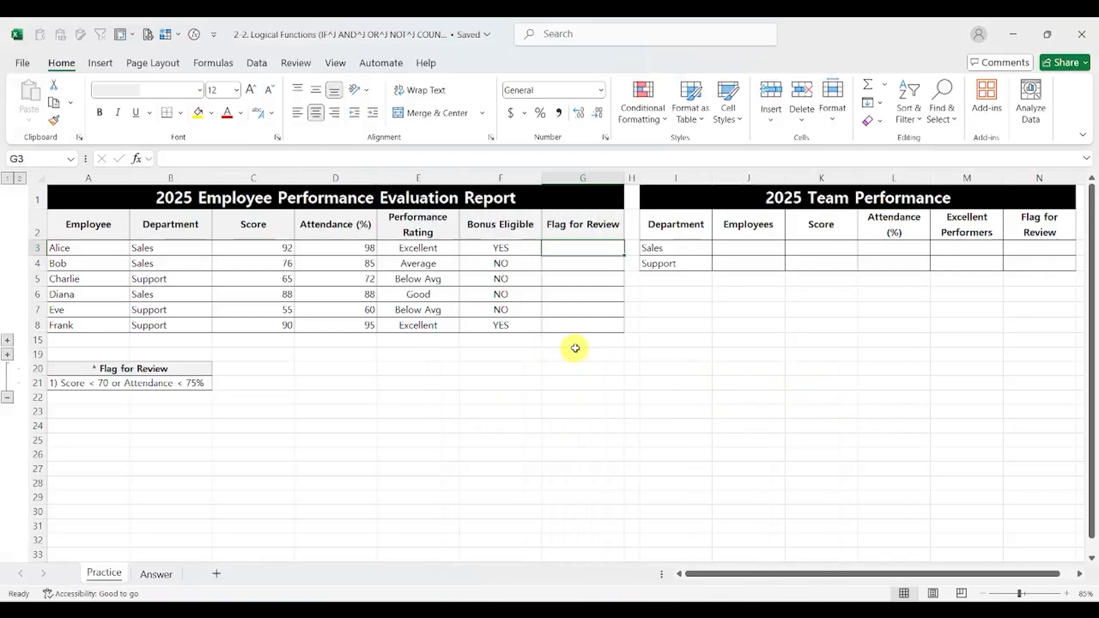
Start the Flag for Review formula in G3 with =if(or(C3<70,D3<75), testing Score or Attendance against the review criteria
left_click(55, 381)
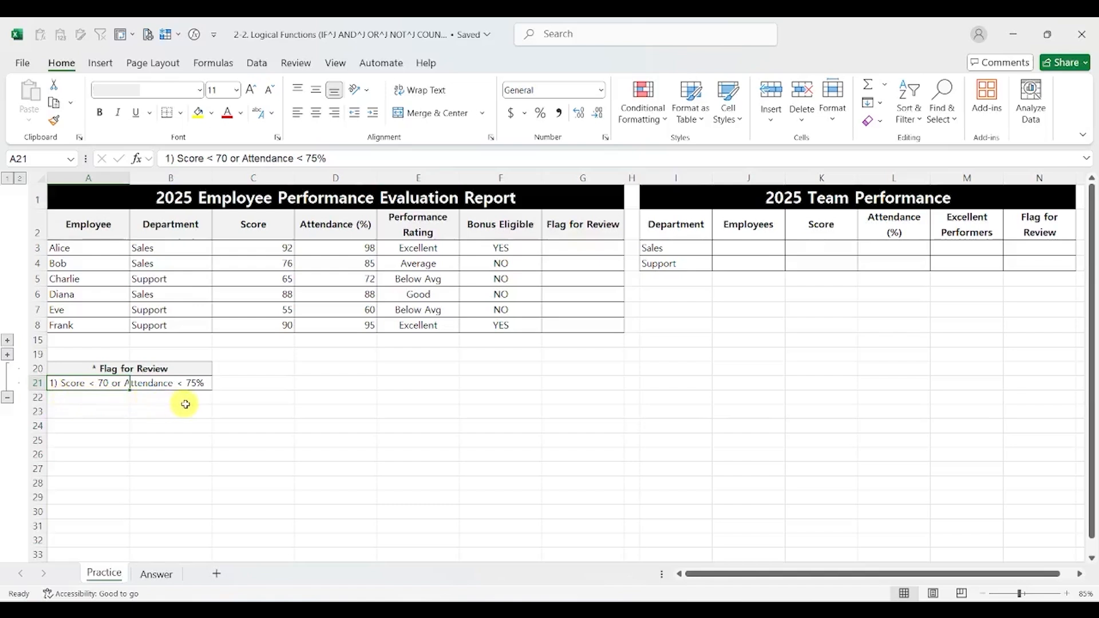
left_click(590, 243)
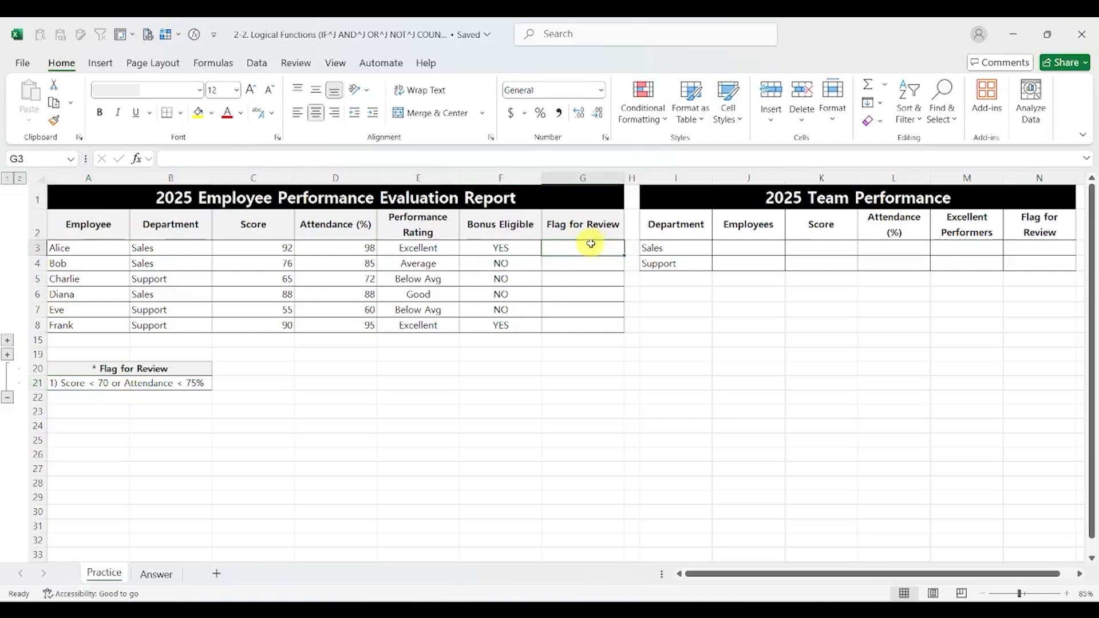
type("=if")
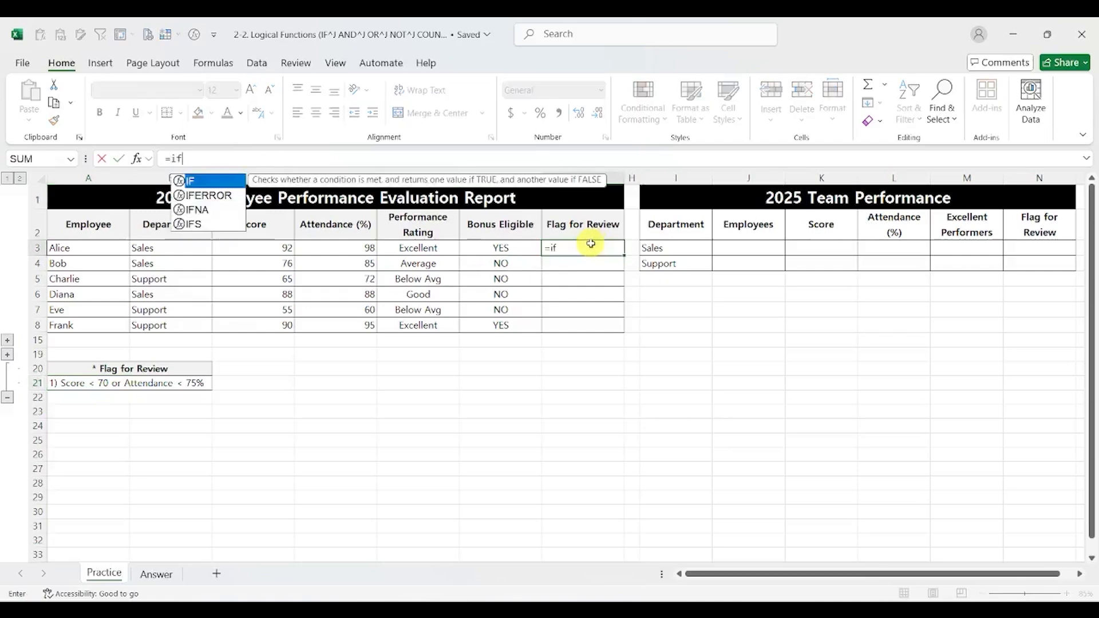
type("(")
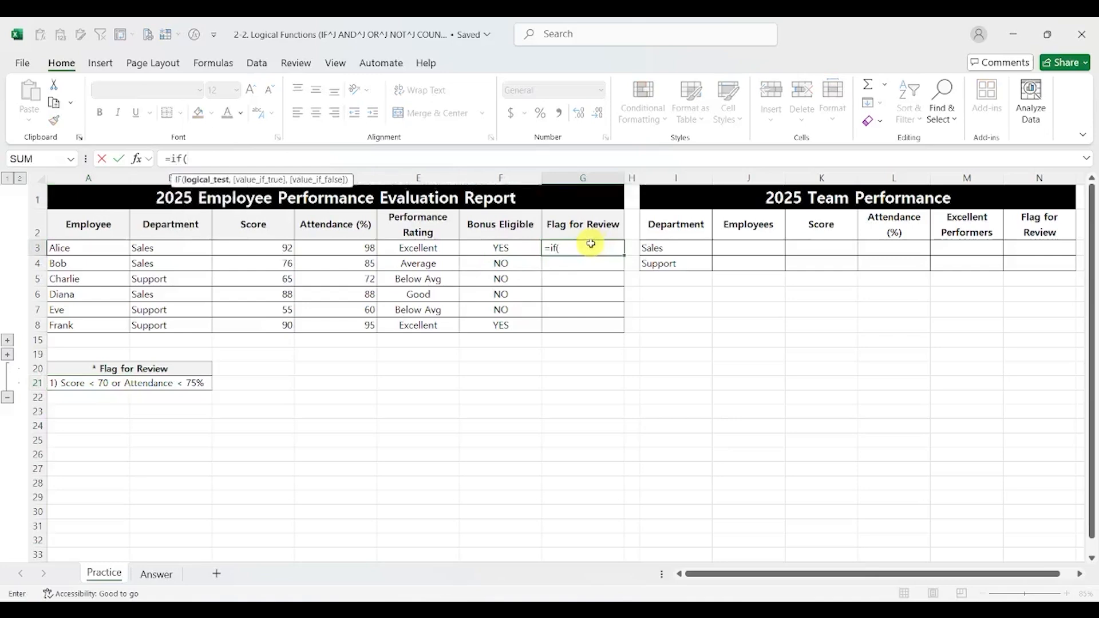
type("or(")
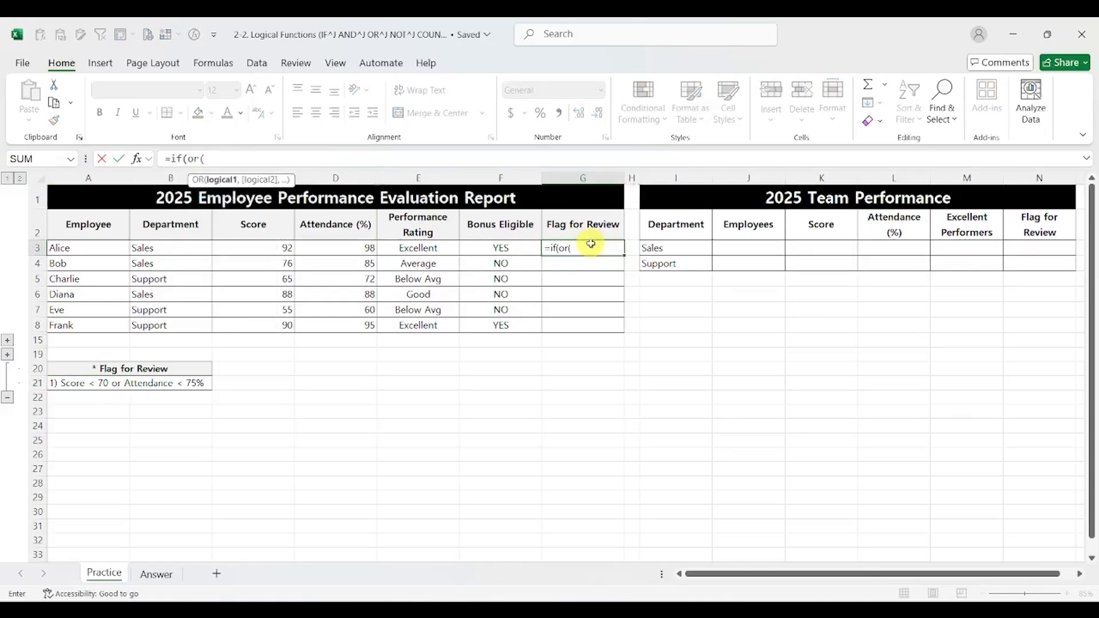
left_click(245, 246)
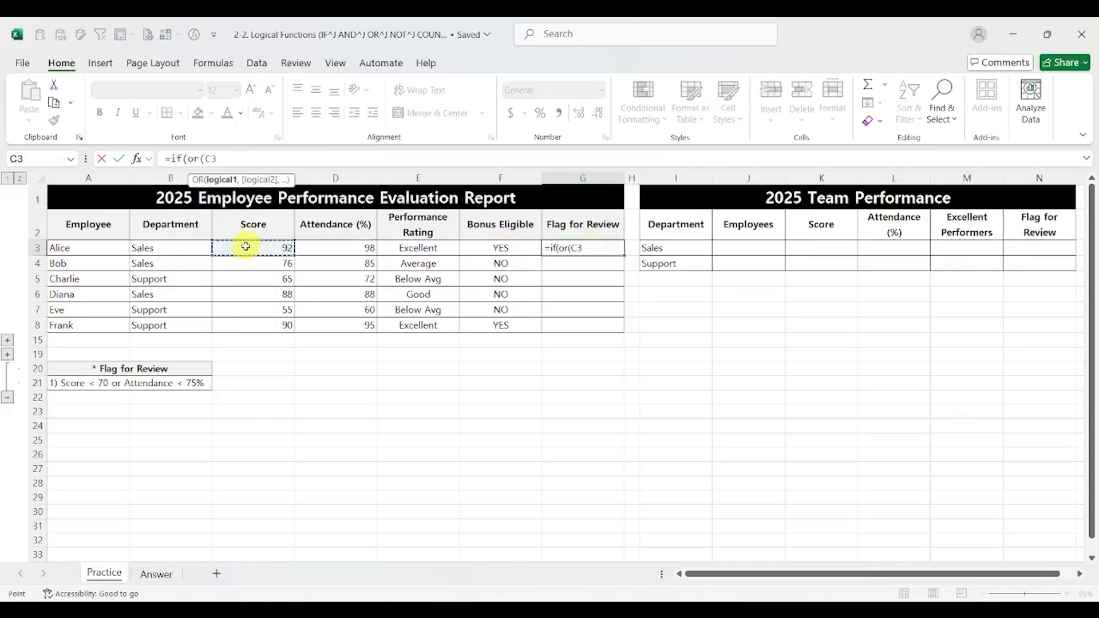
type("<70,")
left_click(360, 247)
type("<")
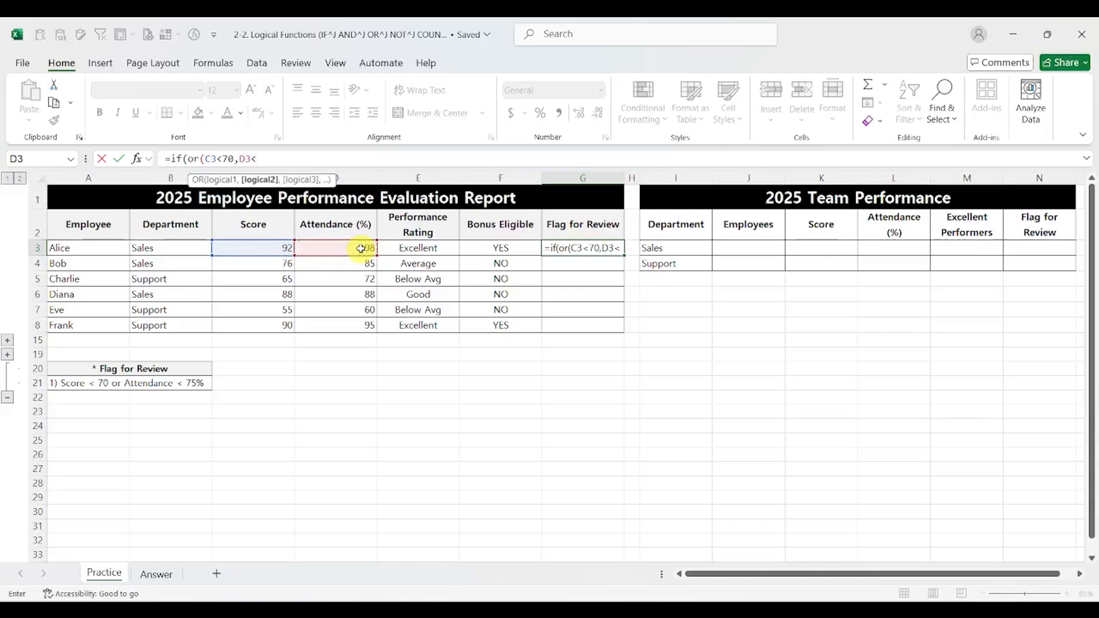
type("75)")
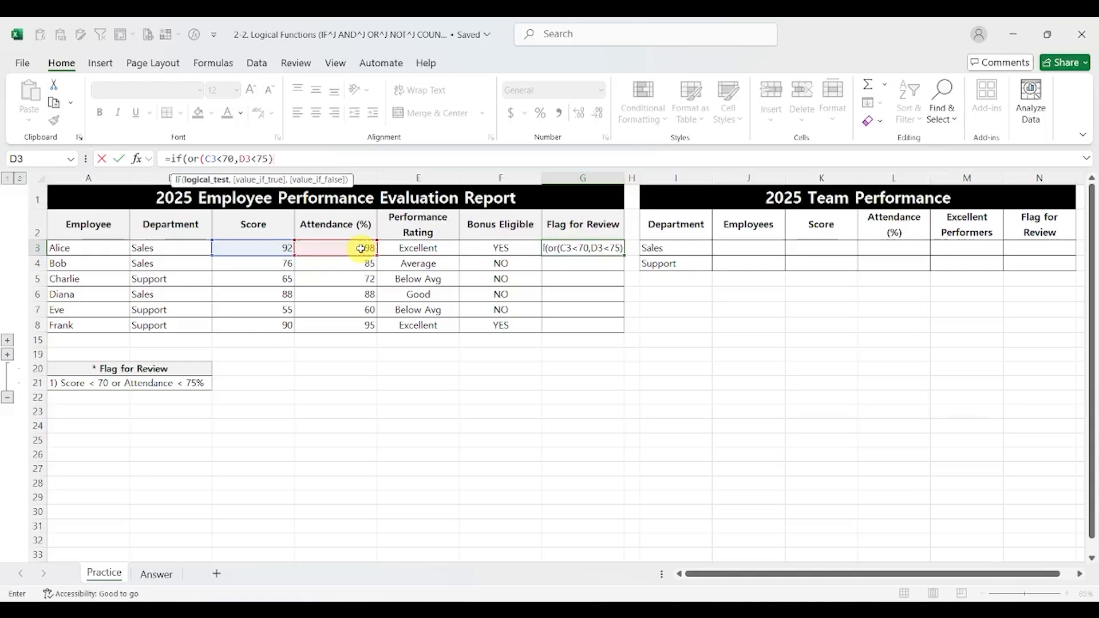
Complete the G3 formula to return "YES" when either condition is met and an empty string "" otherwise, and enter it
type(",")
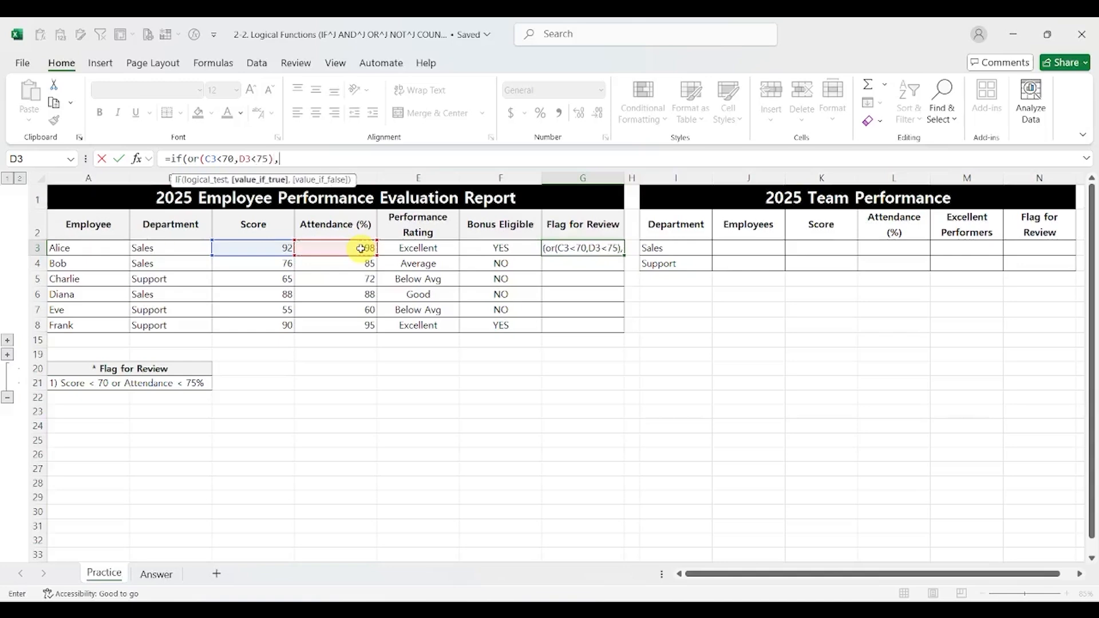
type("\"YES\"")
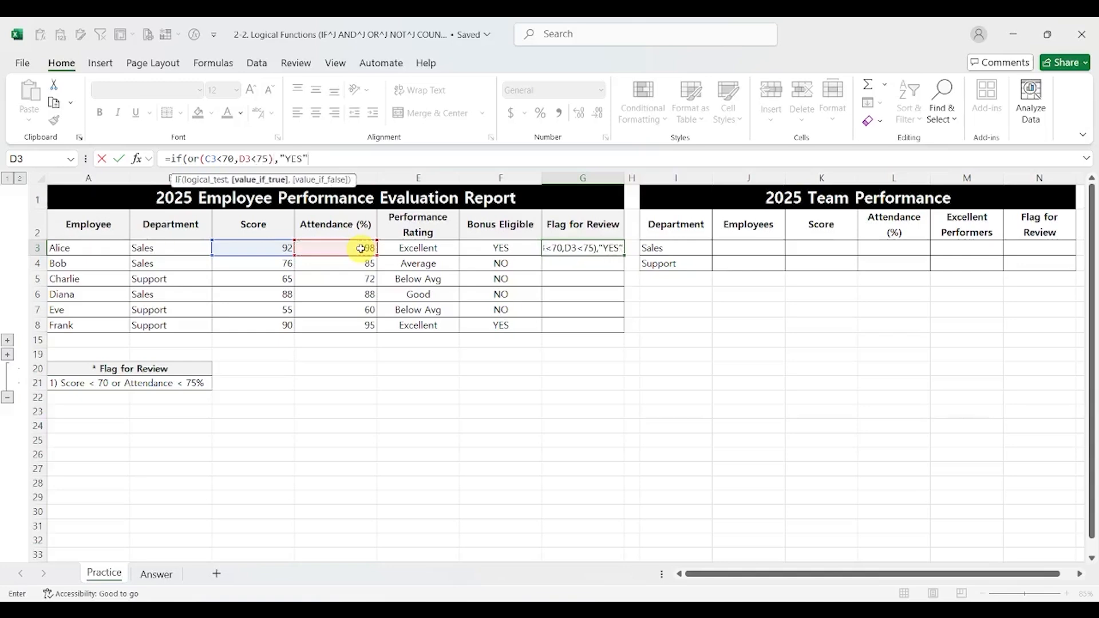
type(",")
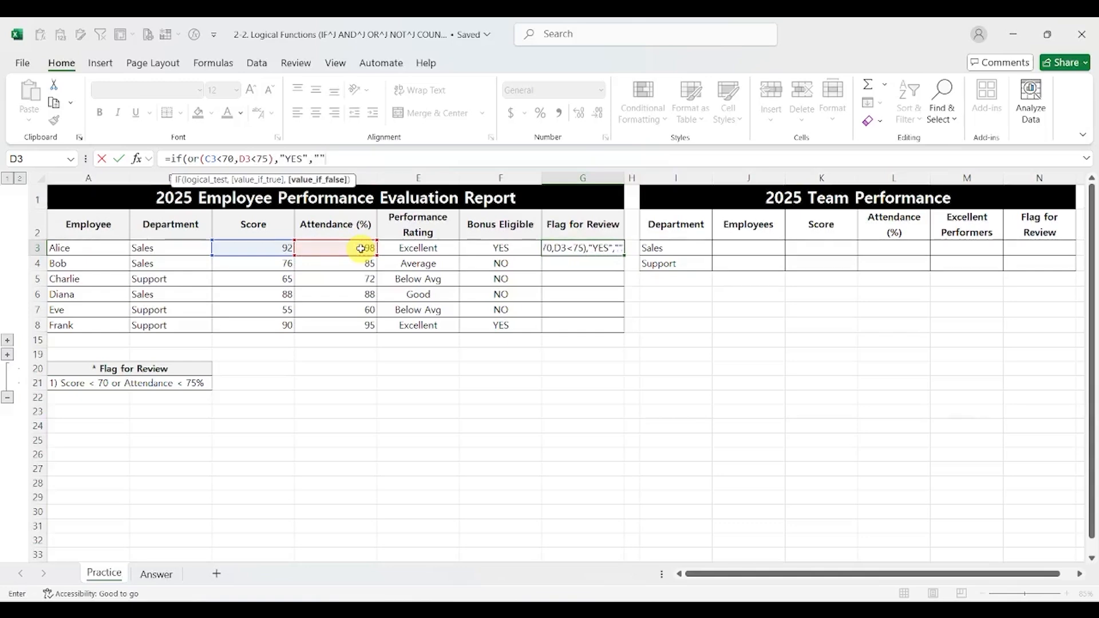
type("\"\")")
key("Return")
Copy the Flag for Review formula from G3 down through G8 and check the results in G5 and G7
key("Up")
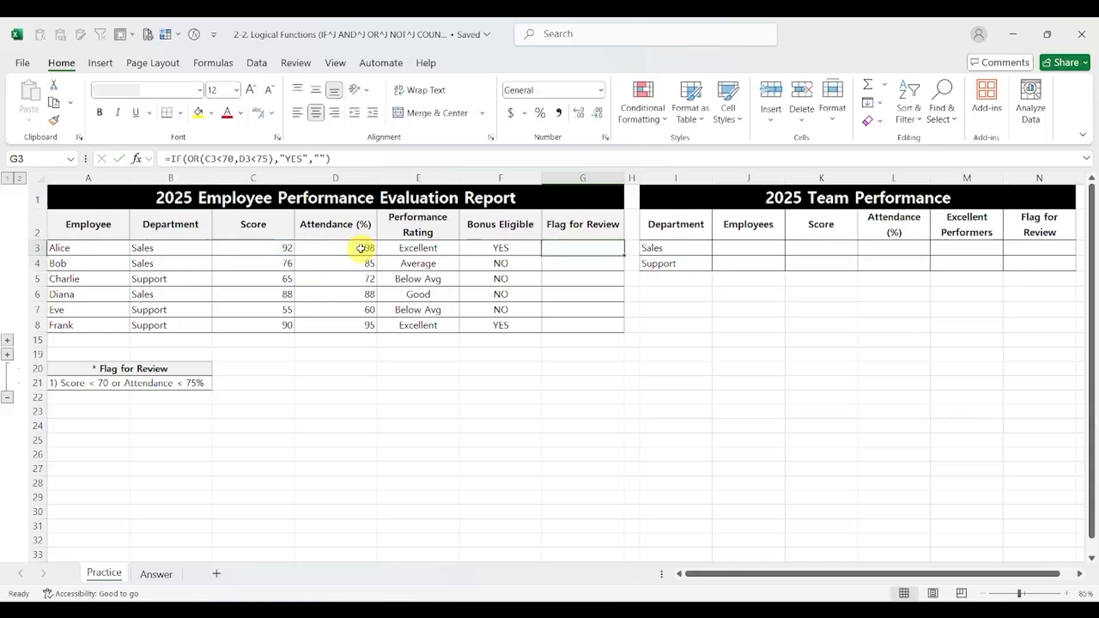
key("ctrl+c")
key("shift+Down")
key("shift+Down")
key("shift+Down")
key("shift+Down")
key("shift+Down")
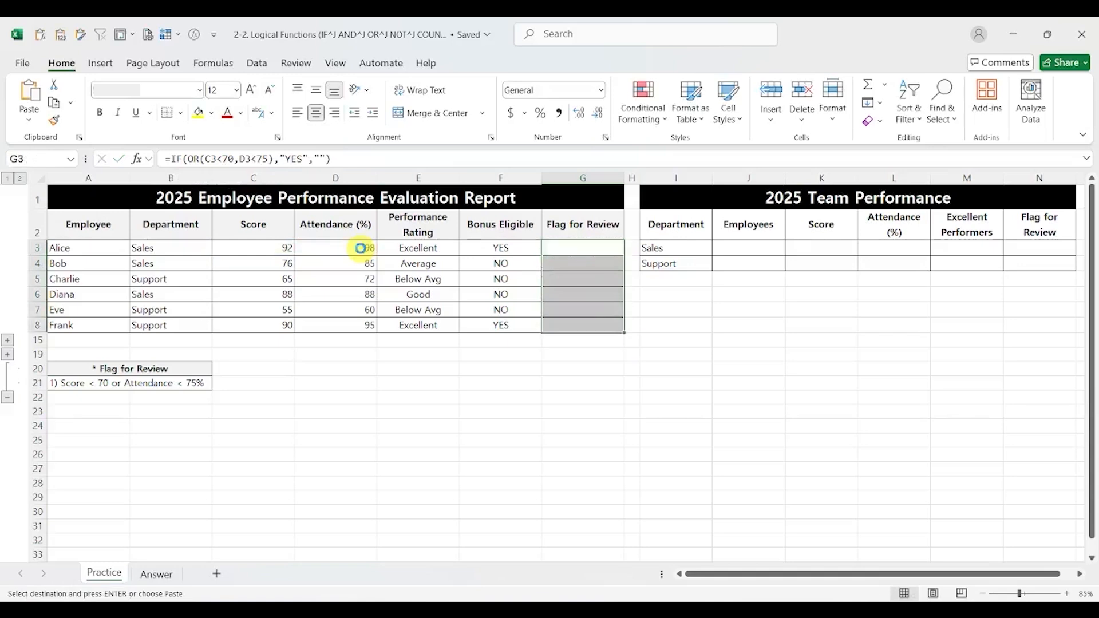
key("ctrl+v")
key("Down")
key("Down")
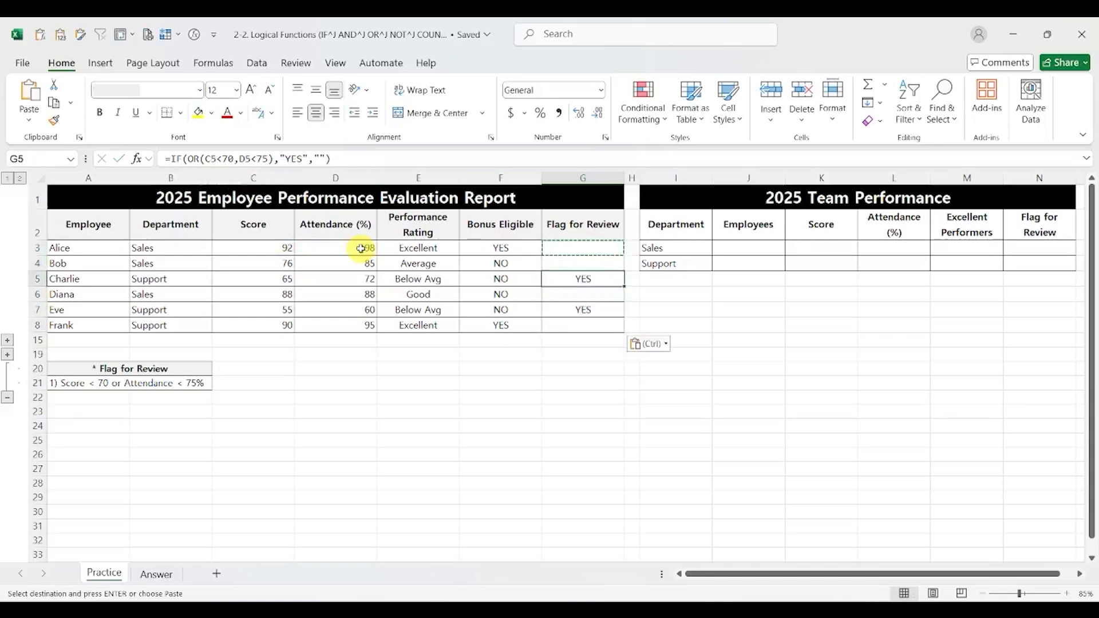
left_click(581, 309, "ctrl")
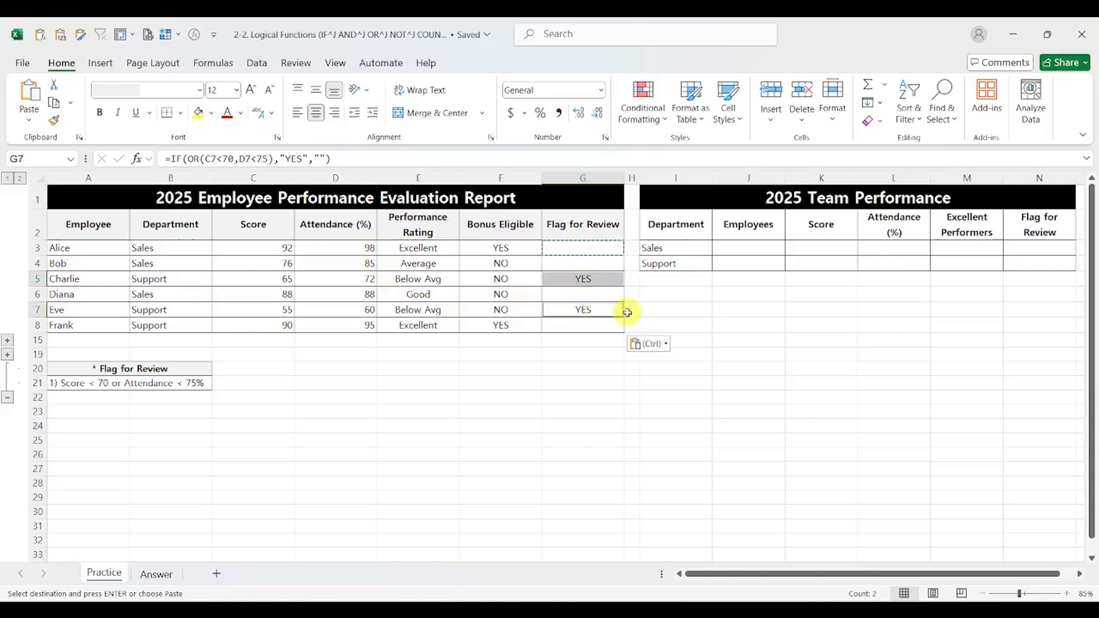
Start a COUNTIF formula in J3 for the Sales employees, using the absolute Department range $B$3:$B$8
left_click(761, 250)
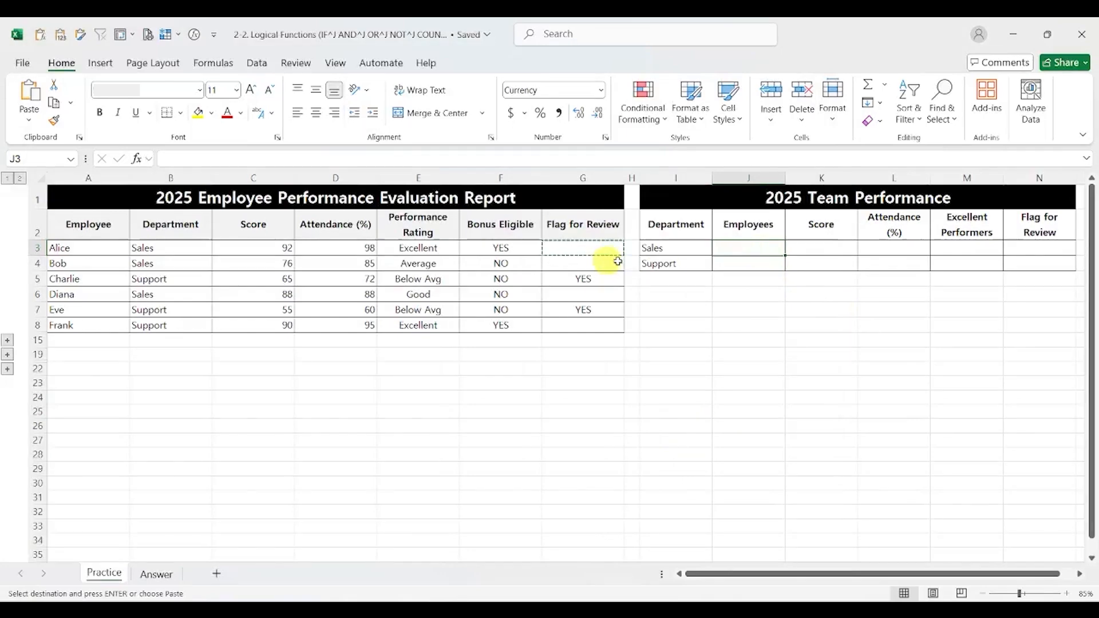
left_click(674, 264)
left_click(762, 249)
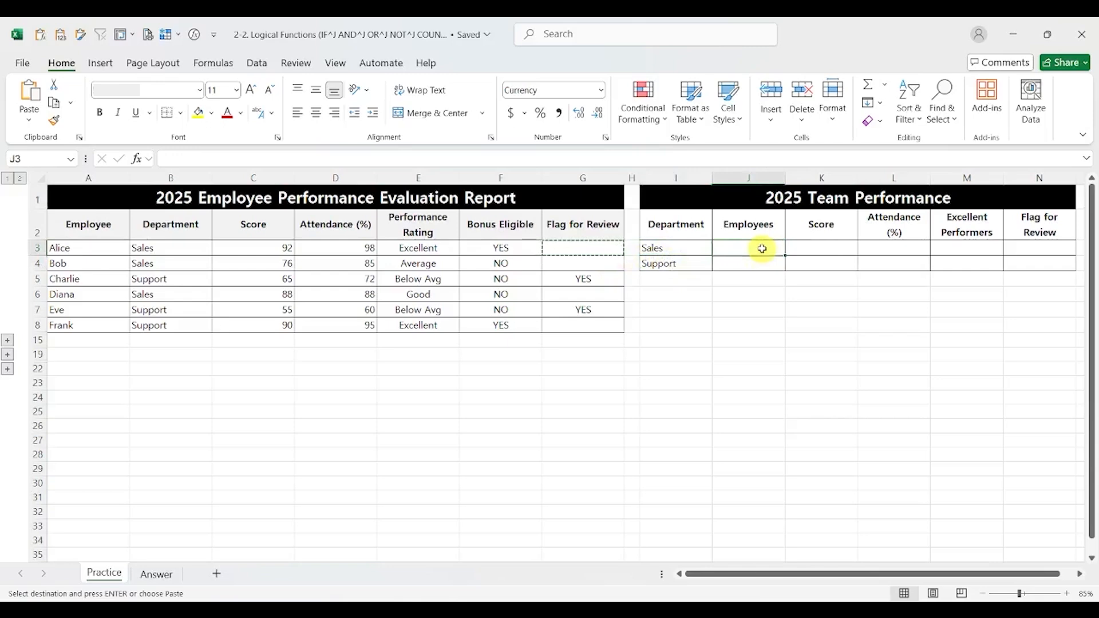
type("=")
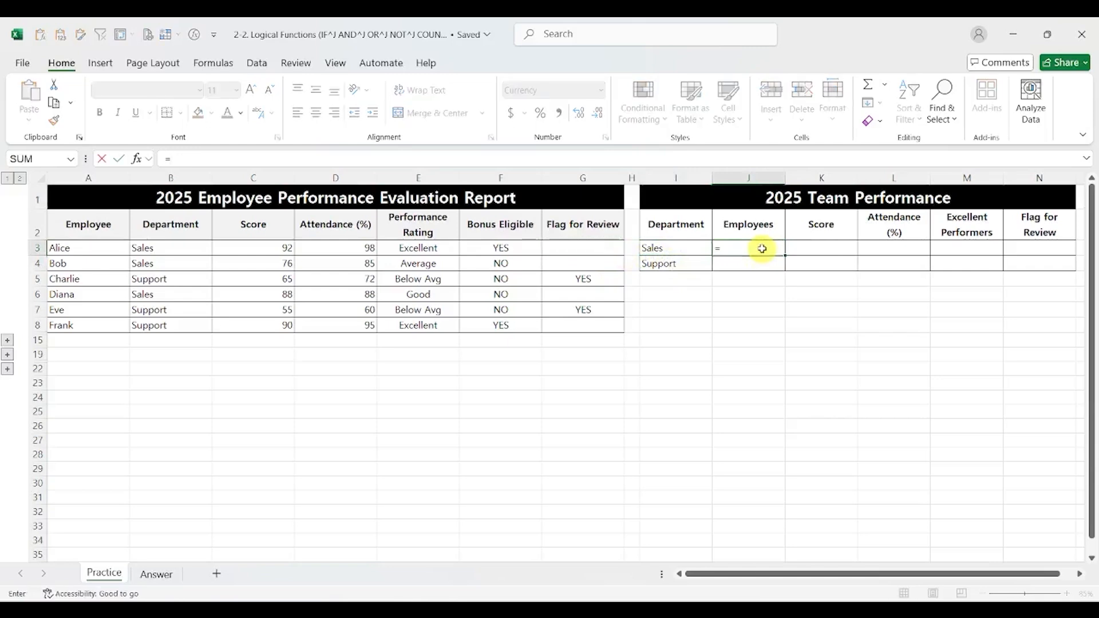
type("countif")
key("Tab")
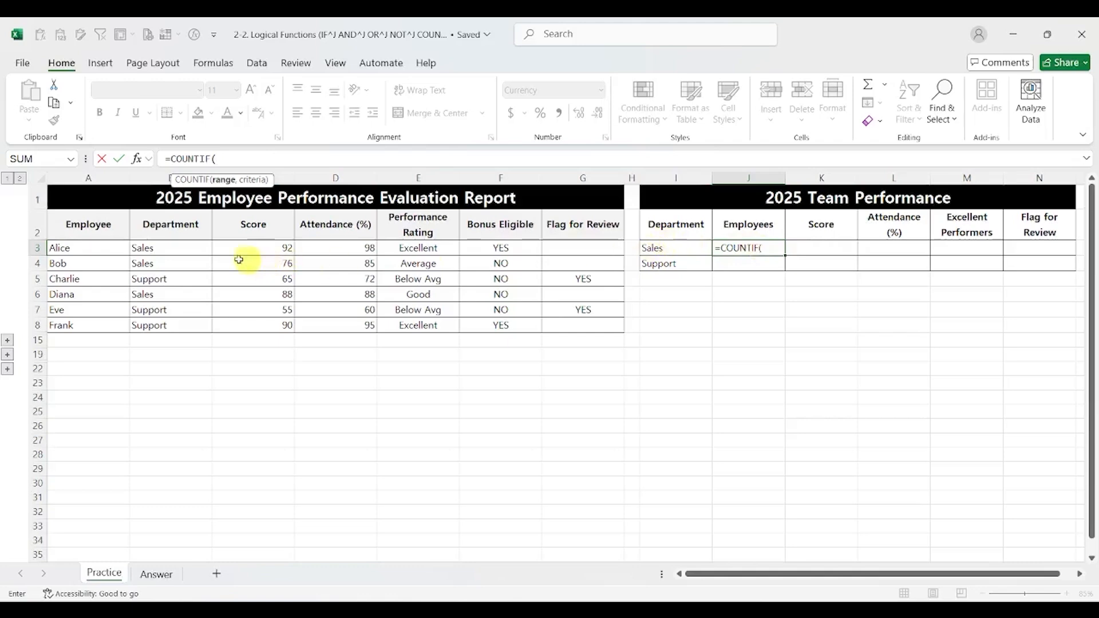
left_click(182, 248)
left_click_drag(182, 248, 179, 319)
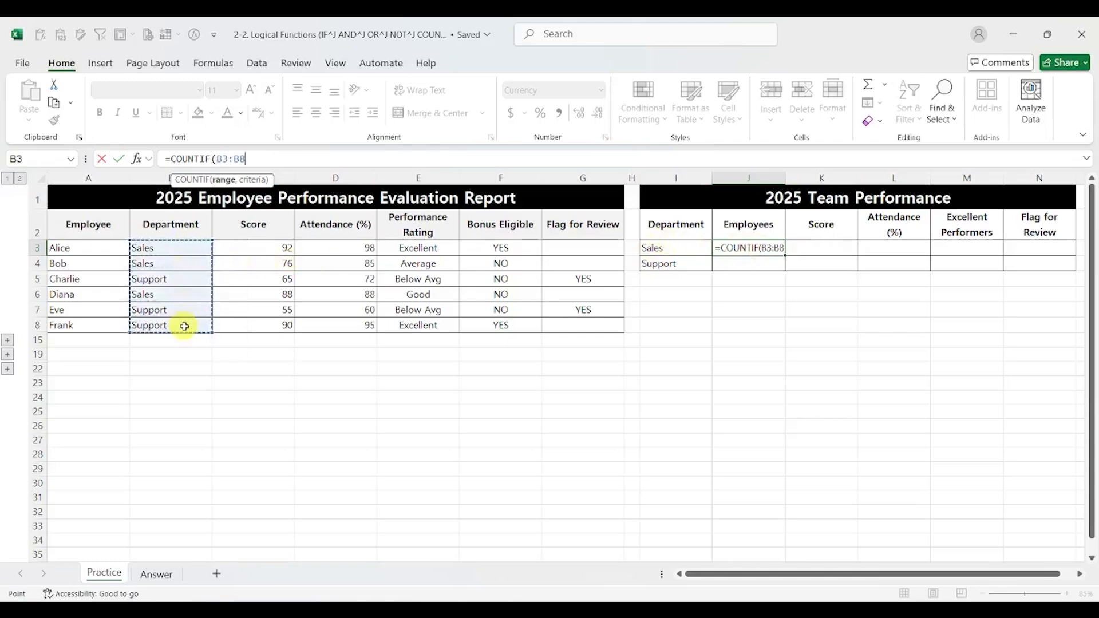
key("F4")
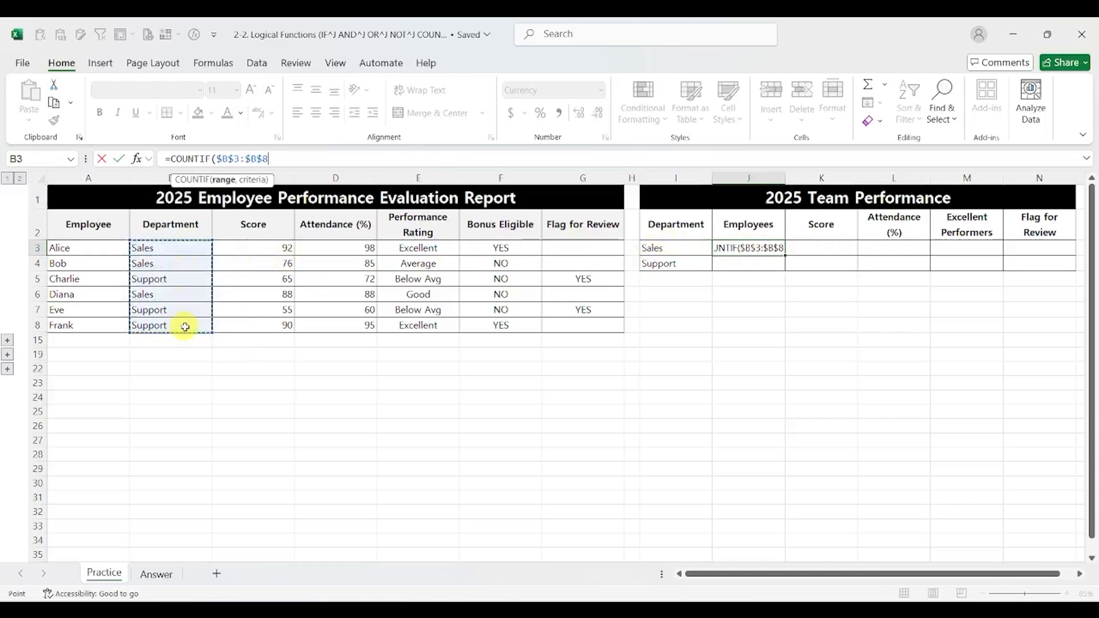
type(",")
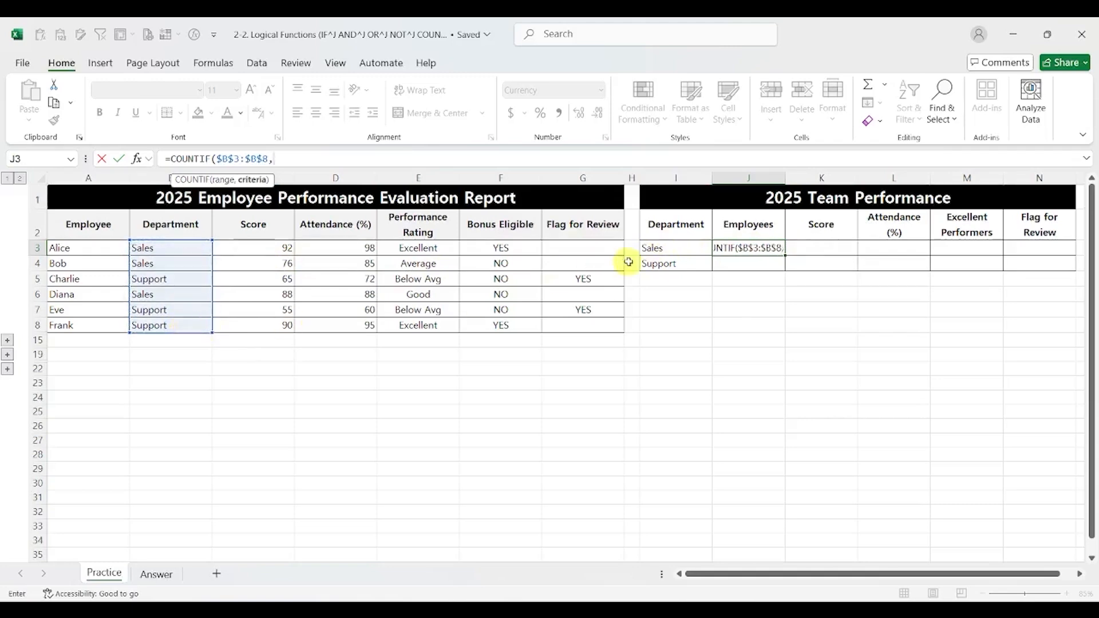
Use the Sales department cell as the COUNTIF criterion with its row locked, I$3, and enter the J3 formula
left_click(683, 250)
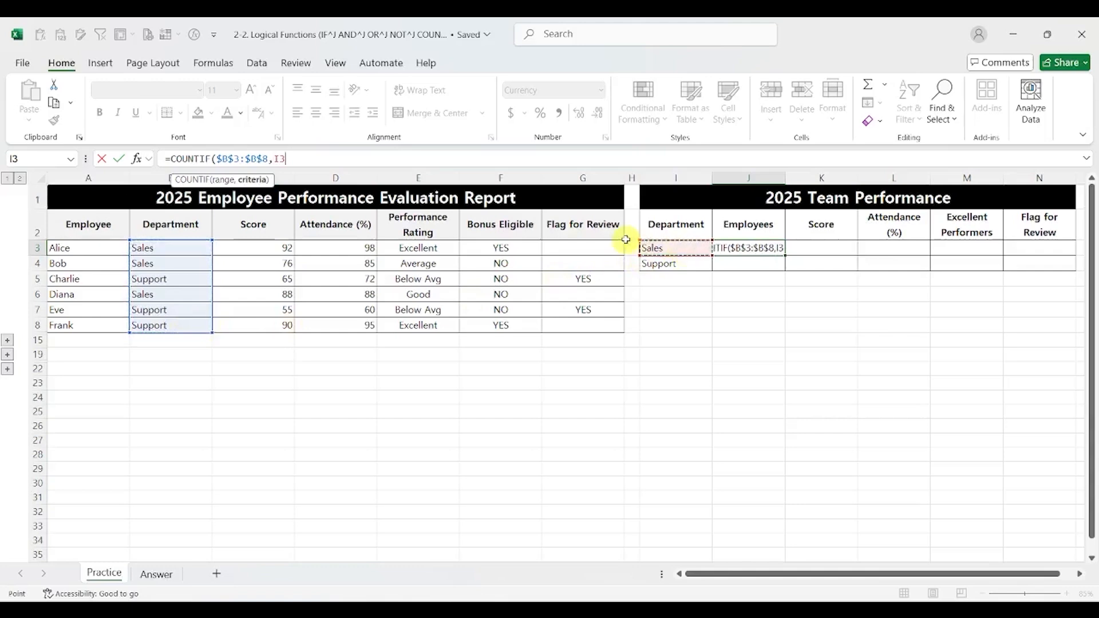
key("F4")
key("F4")
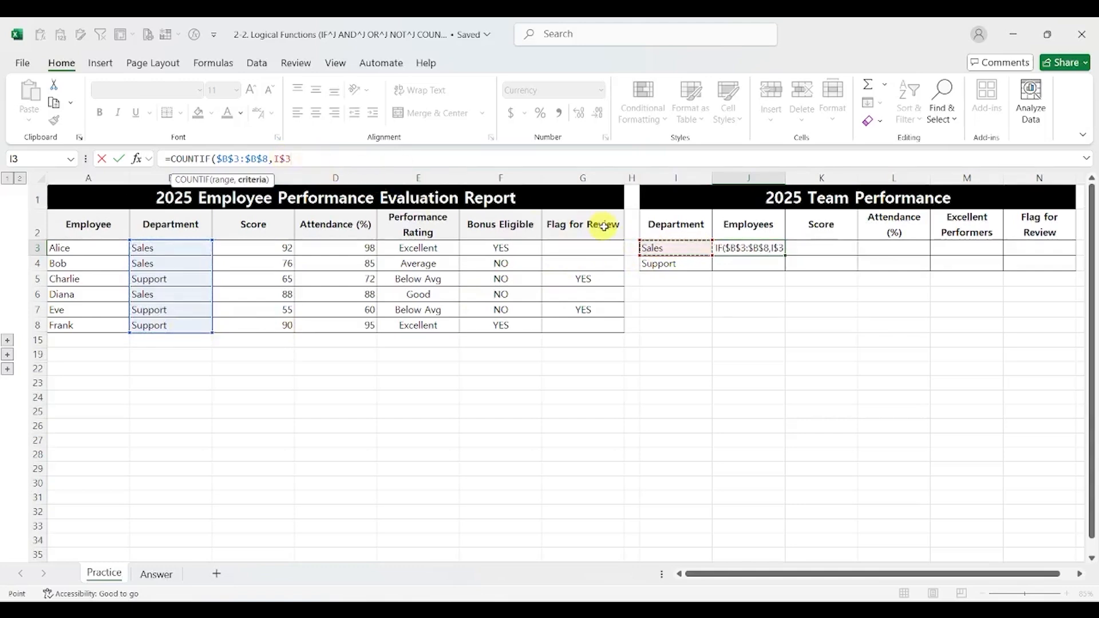
key("Return")
Copy the Employees count formula from J3 to J4 for the Support department
key("Up")
key("ctrl+c")
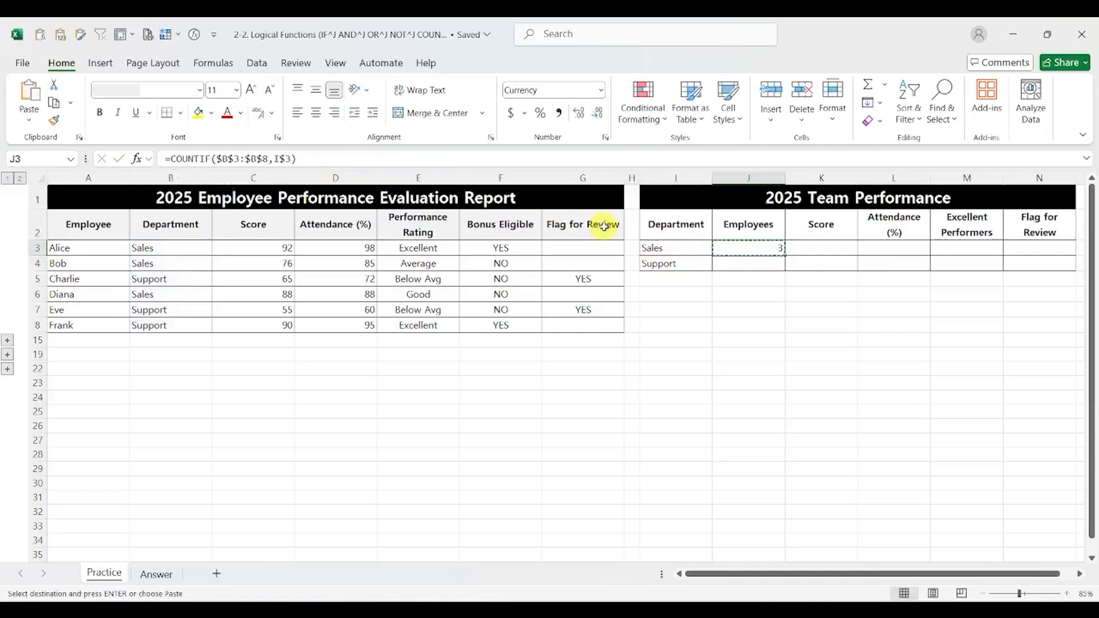
key("Down")
key("ctrl+v")
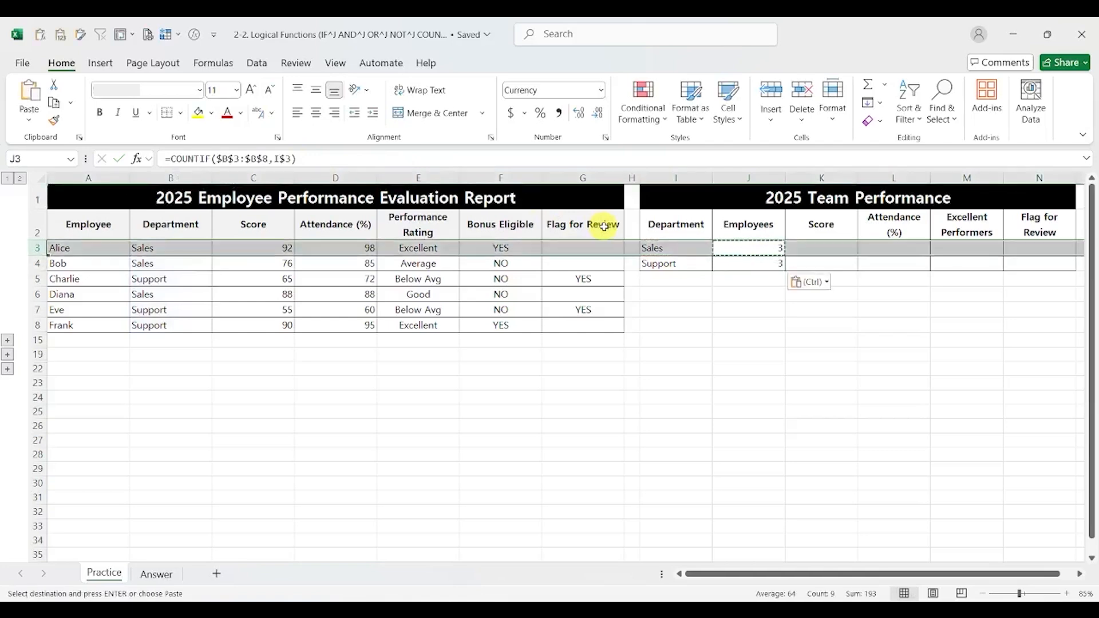
key("shift+space")
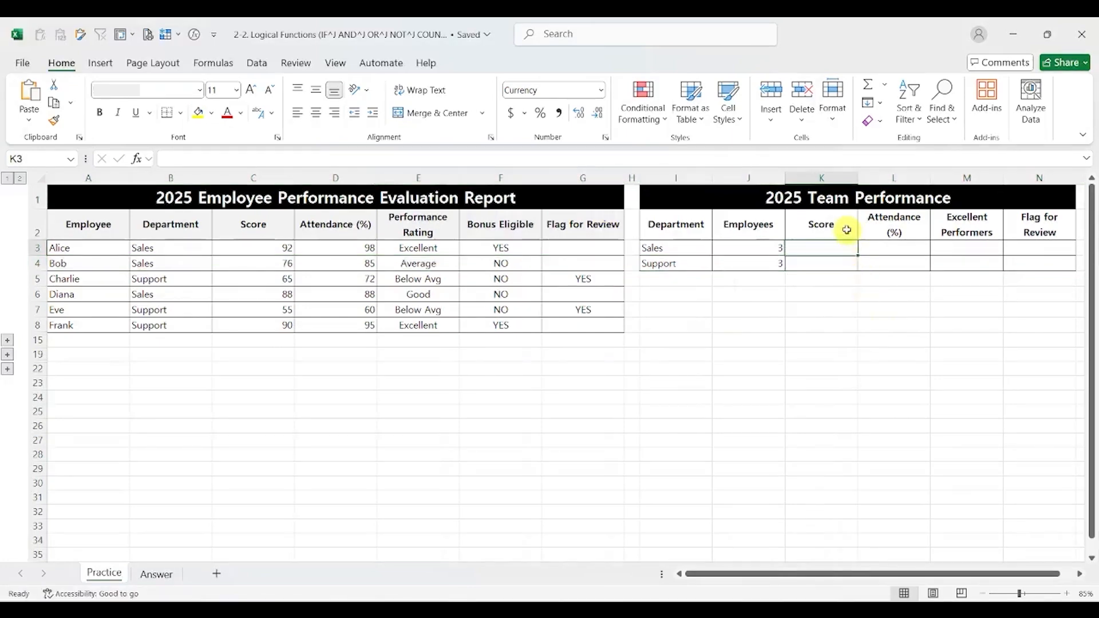
Start an AVERAGEIFS formula in K3 for the Sales team's Score, with the absolute average range $C$3:$C$8
left_click_drag(843, 228, 883, 229)
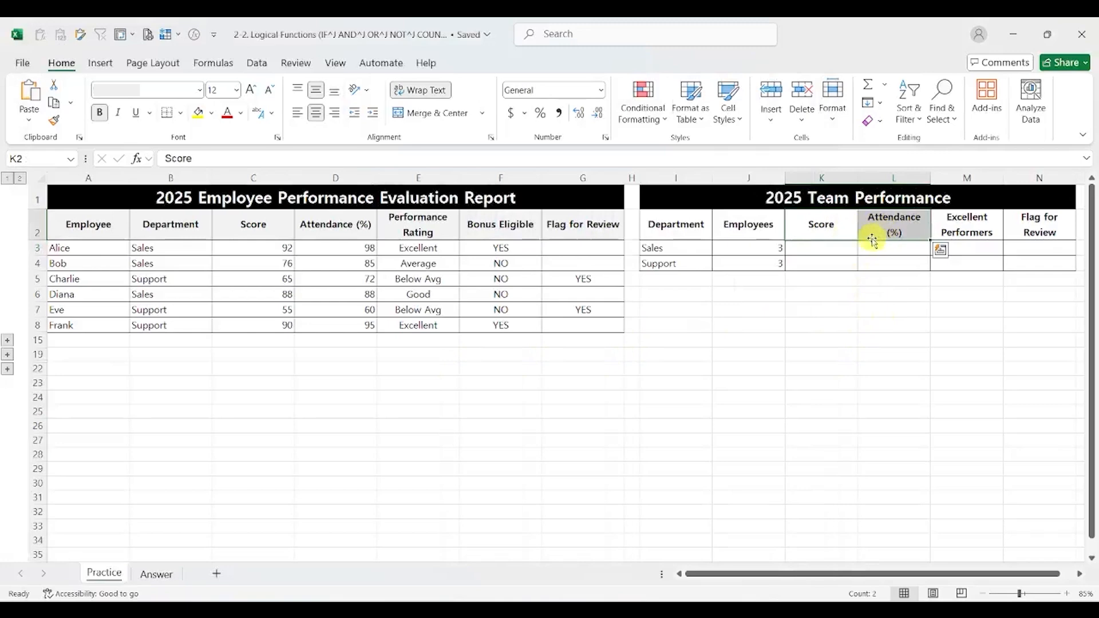
left_click(829, 247)
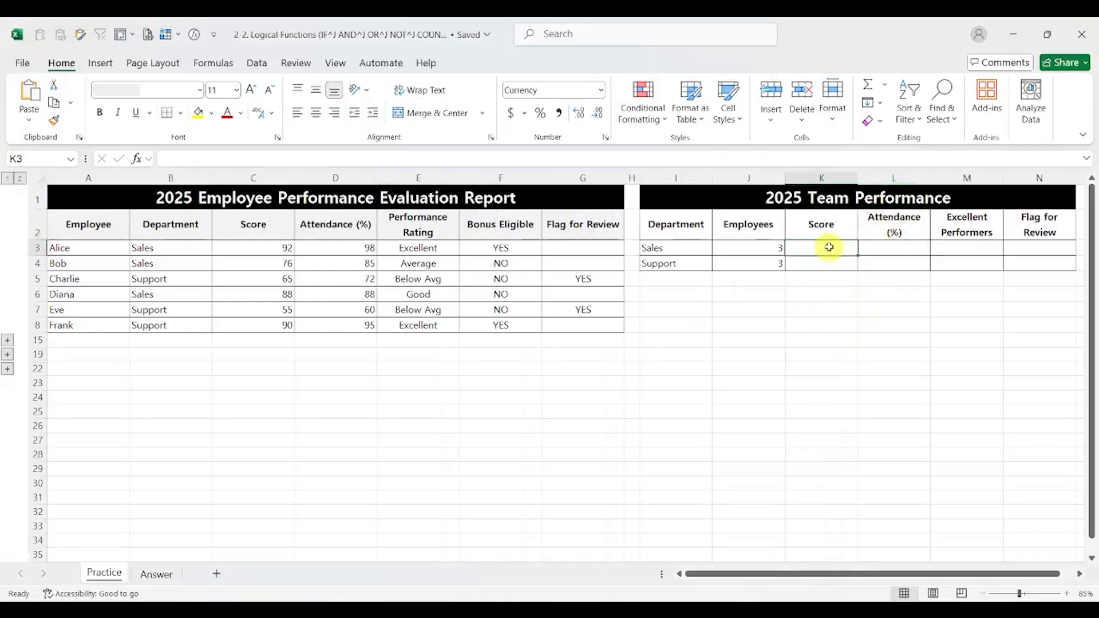
type("=averageifs(")
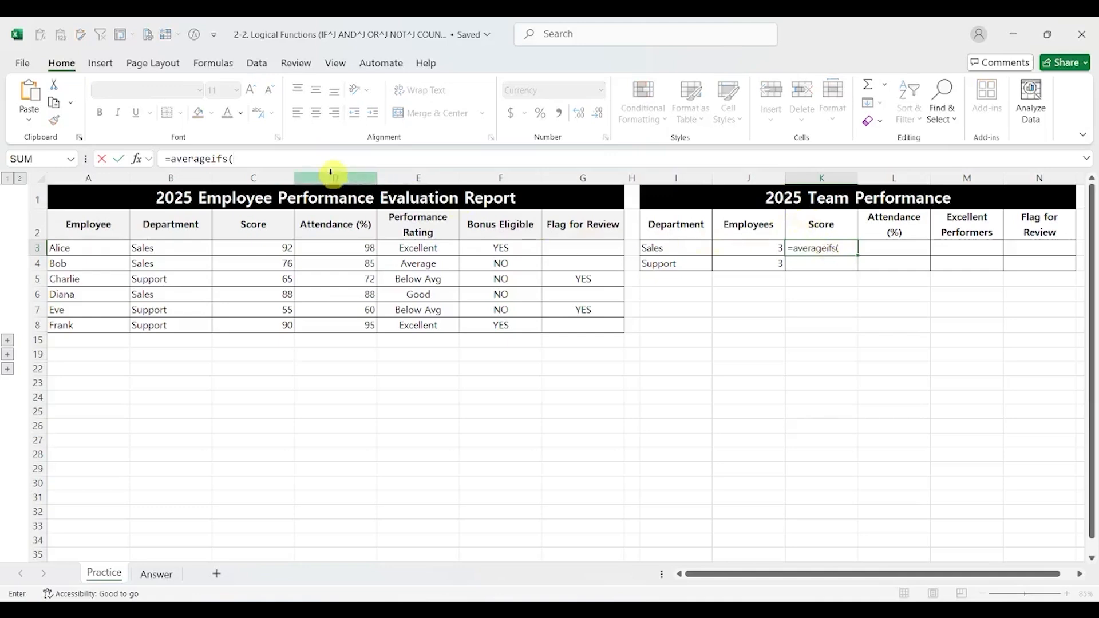
left_click(311, 161)
left_click_drag(249, 247, 257, 326)
key("F4")
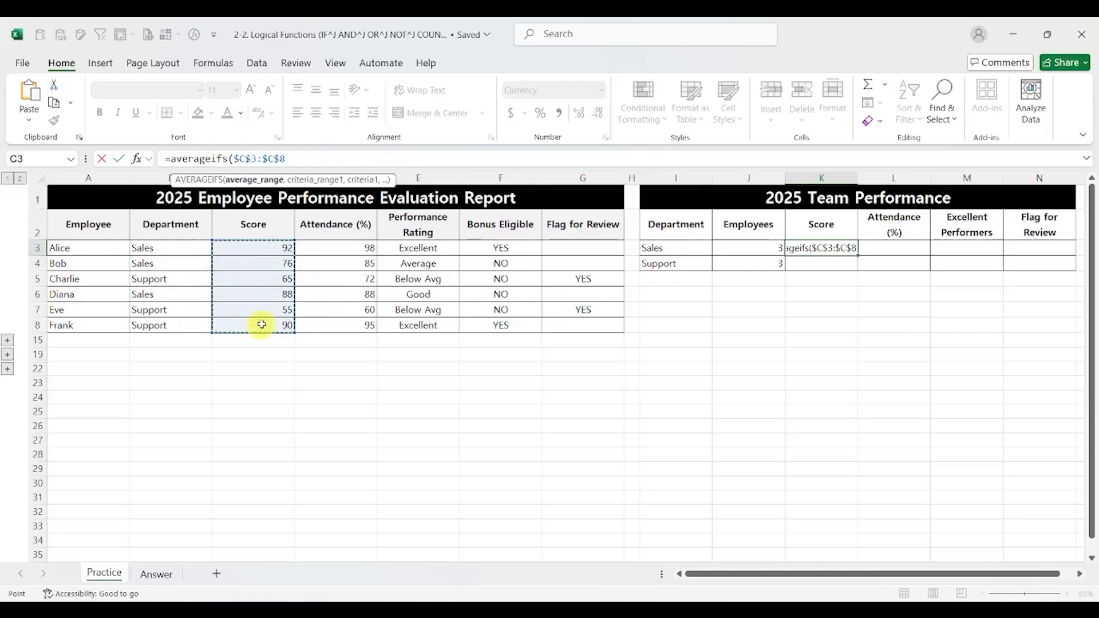
type(",")
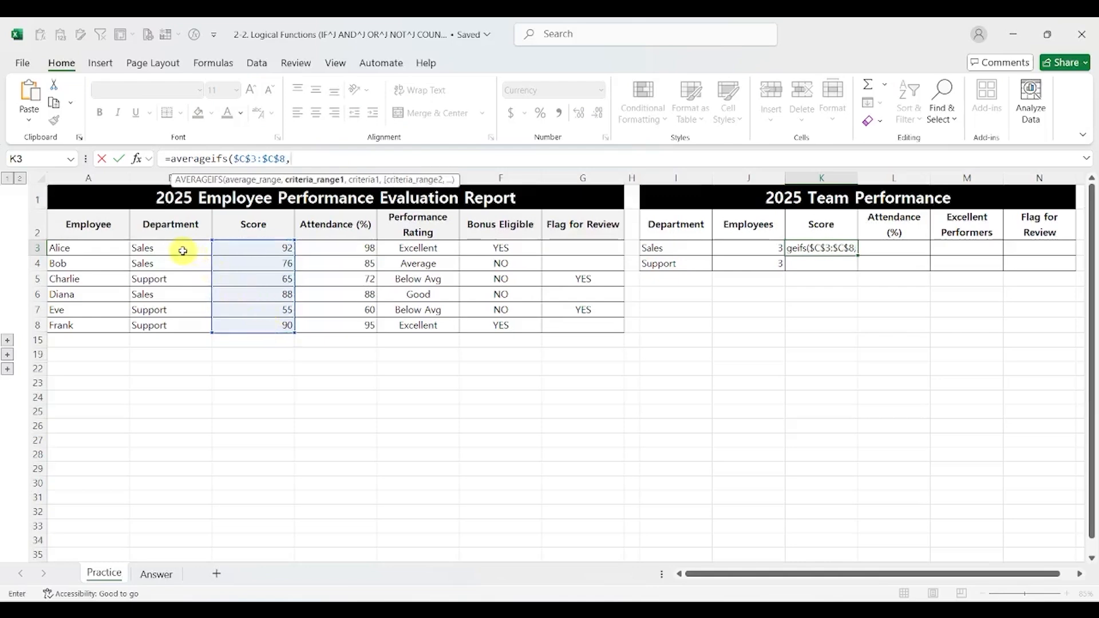
Complete the AVERAGEIFS formula in K3 with the absolute Department range $B$3:$B$8 and the column-locked Sales criterion $I3
left_click_drag(184, 248, 183, 324)
key("F4")
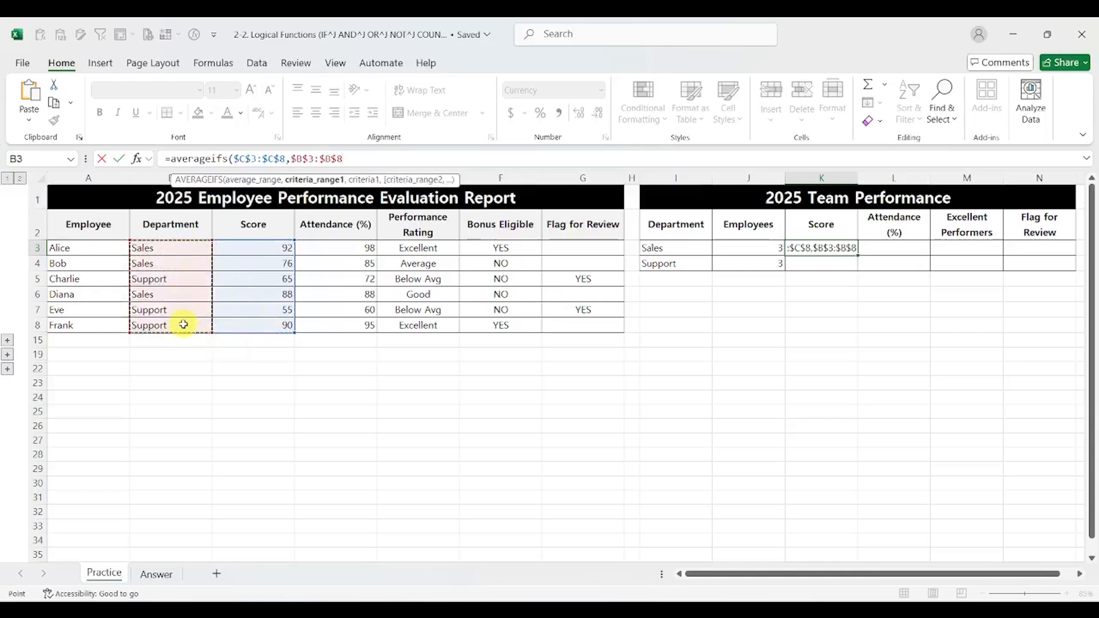
type(",")
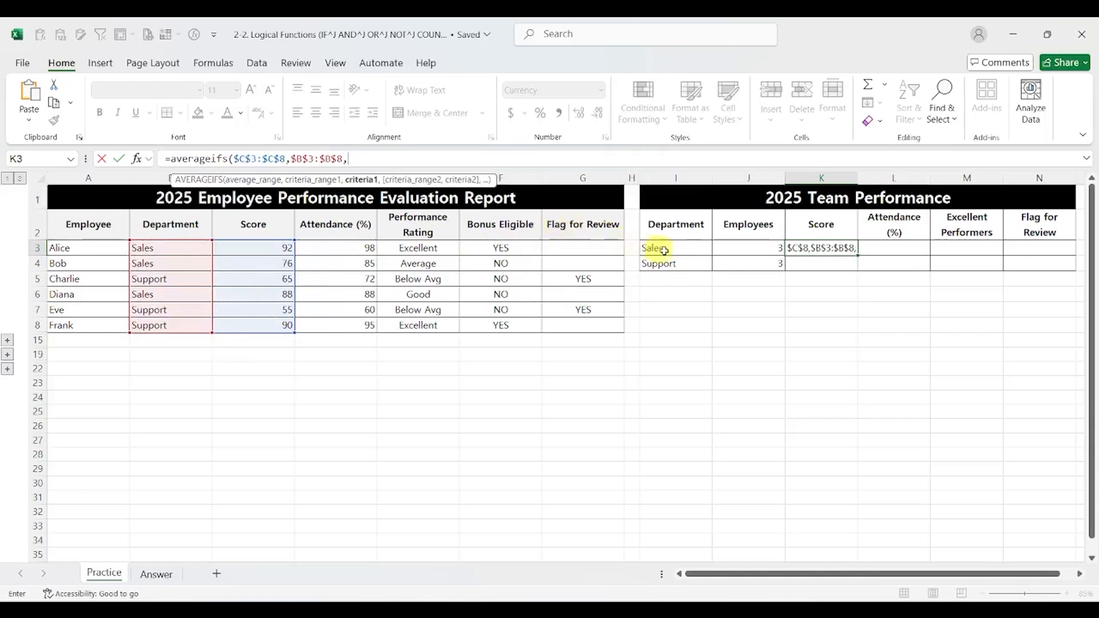
left_click(681, 251)
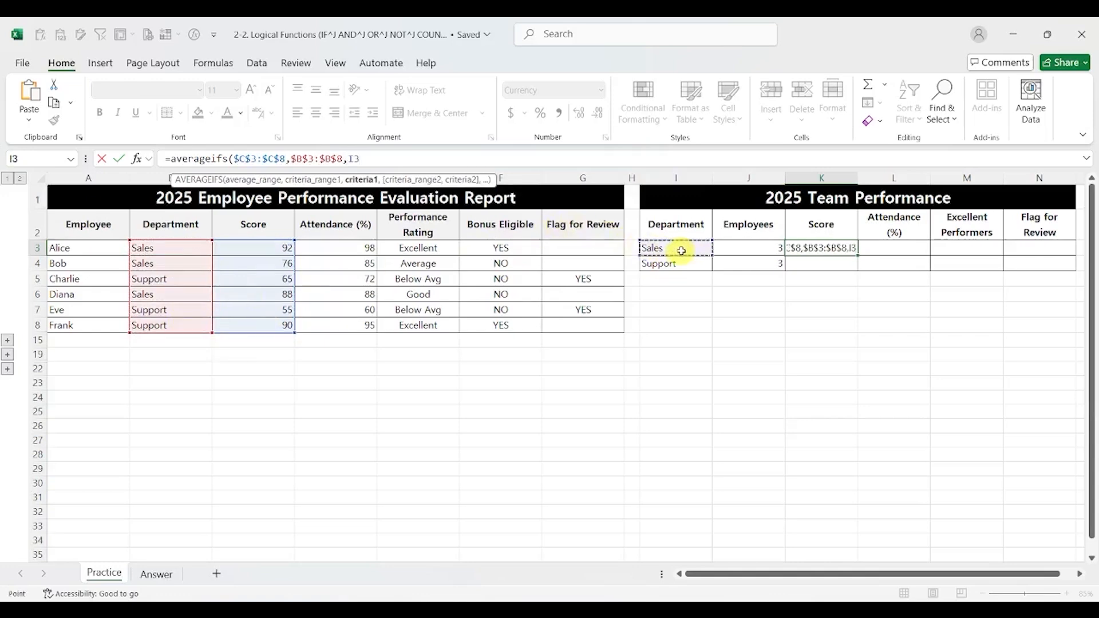
key("F4")
key("F4")
key("F4")
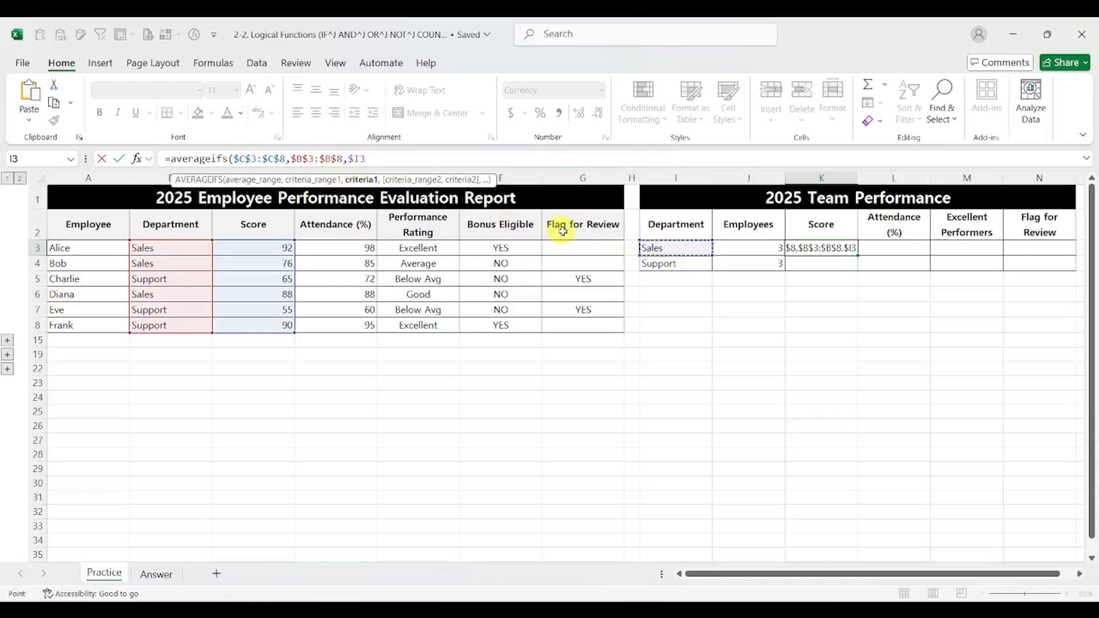
key("Return")
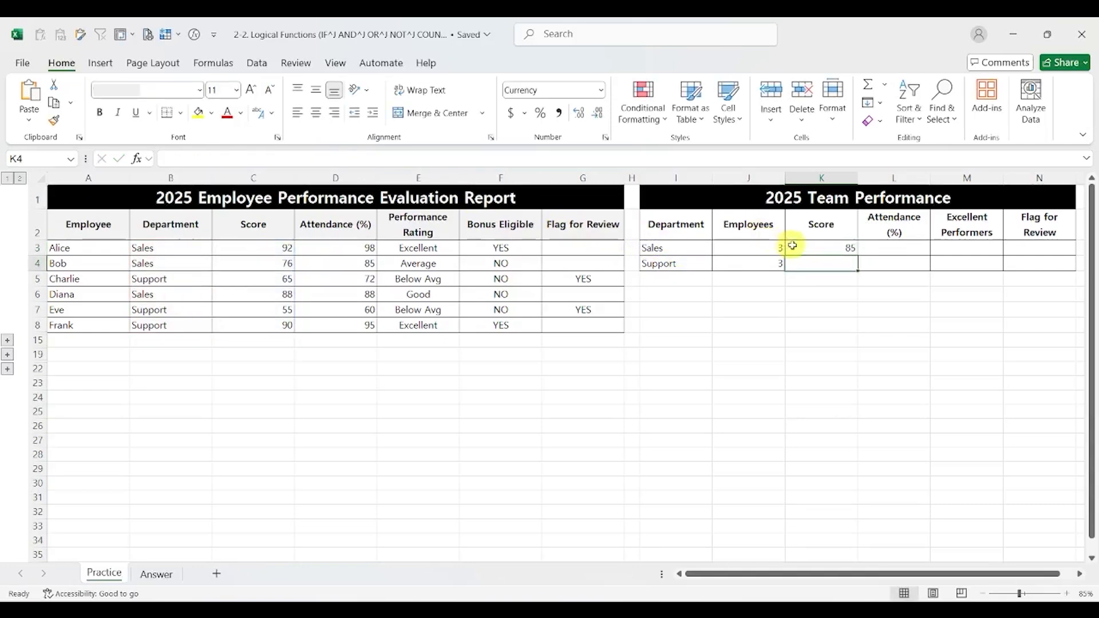
Copy the average Score formula from K3 to K4 for the Support department
left_click(813, 247)
key("ctrl+c")
left_click(830, 261)
key("ctrl+v")
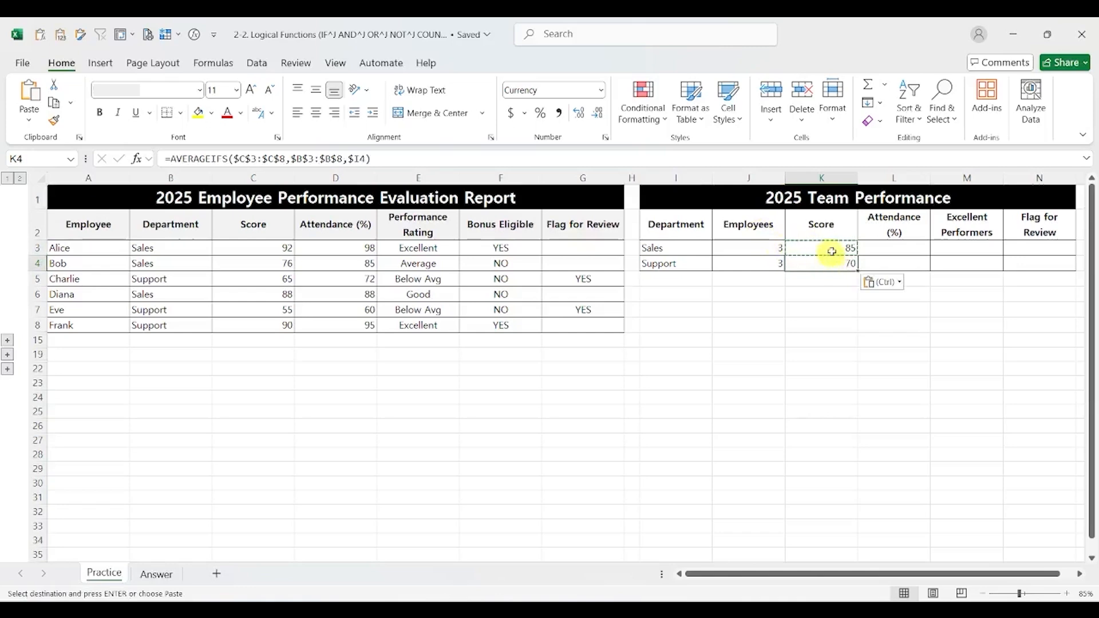
left_click_drag(831, 251, 835, 265)
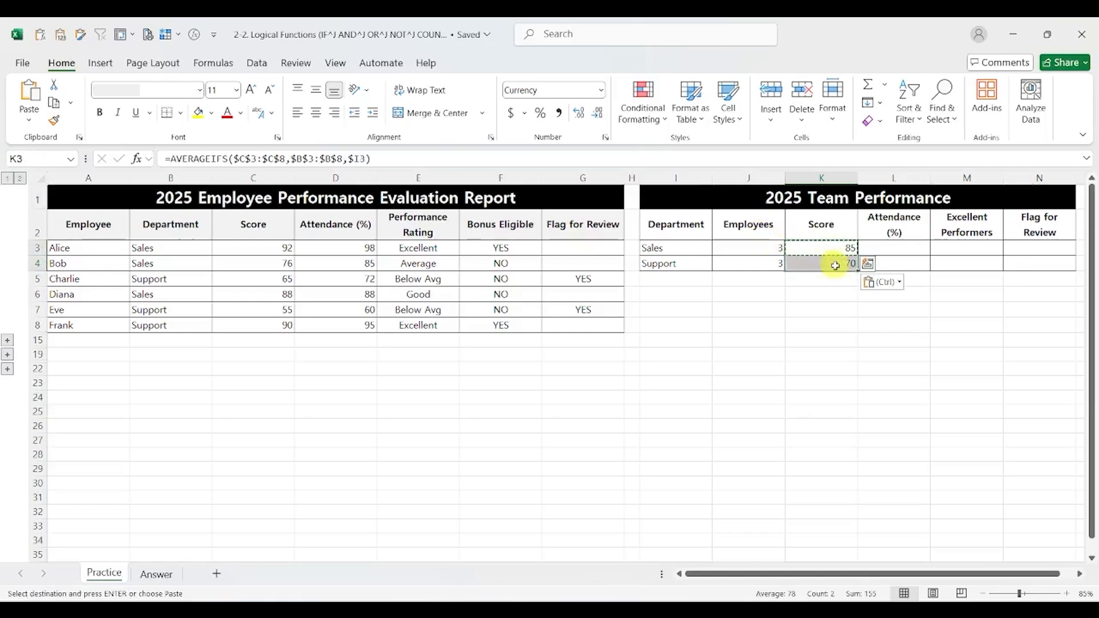
Copy the K3 formula to the Attendance (%) cell L3 and shift its average range to $D$3:$D$8
left_click(847, 249)
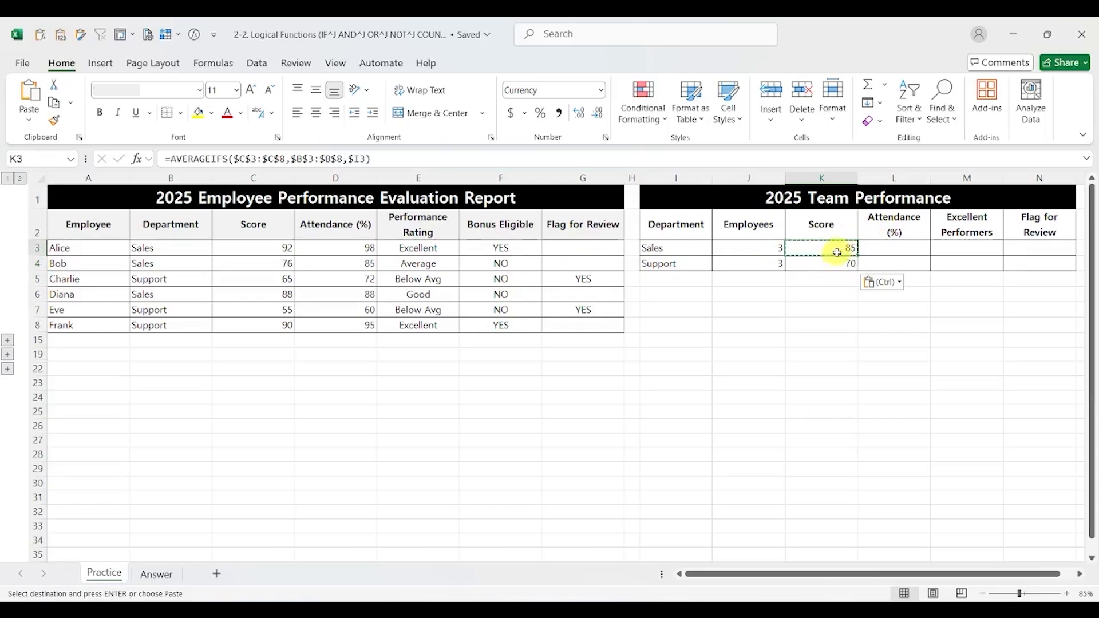
left_click(884, 247)
key("ctrl+v")
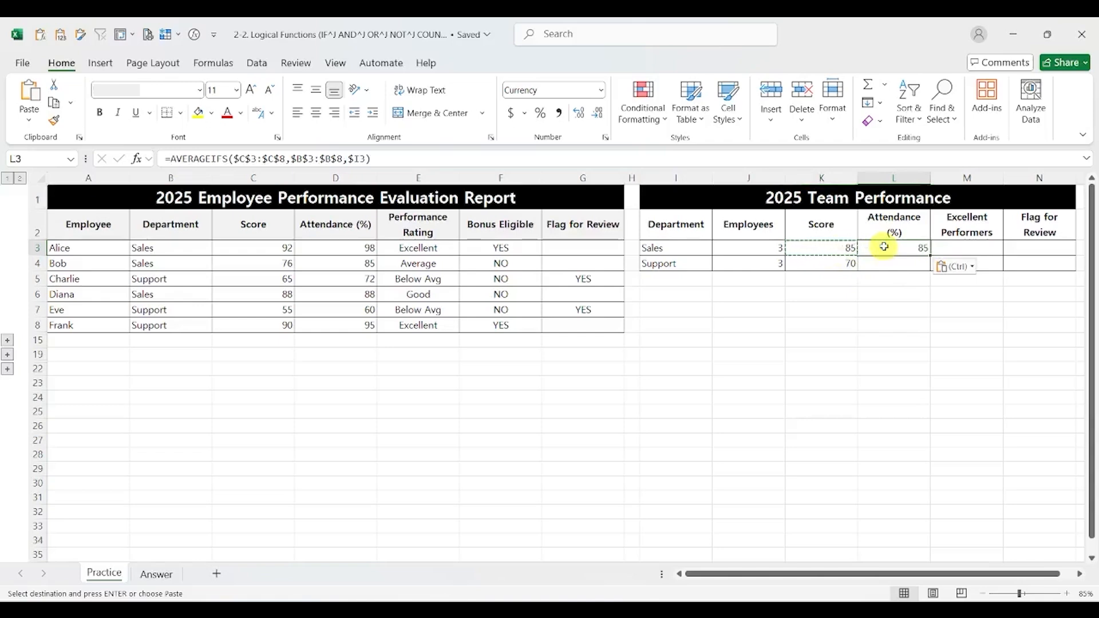
double_click(884, 246)
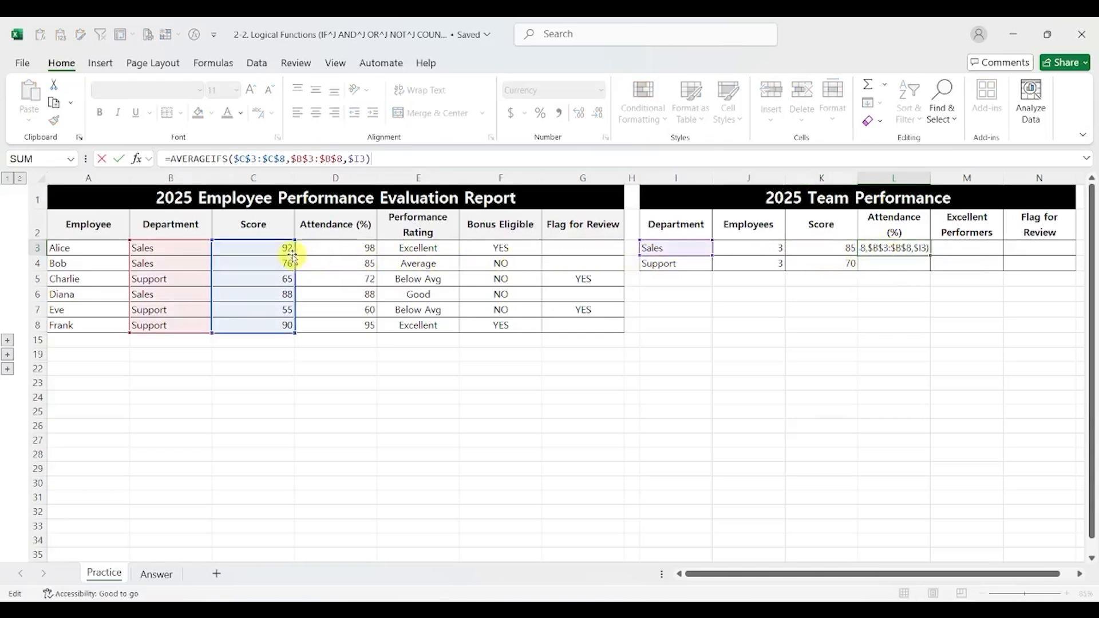
left_click_drag(292, 256, 370, 249)
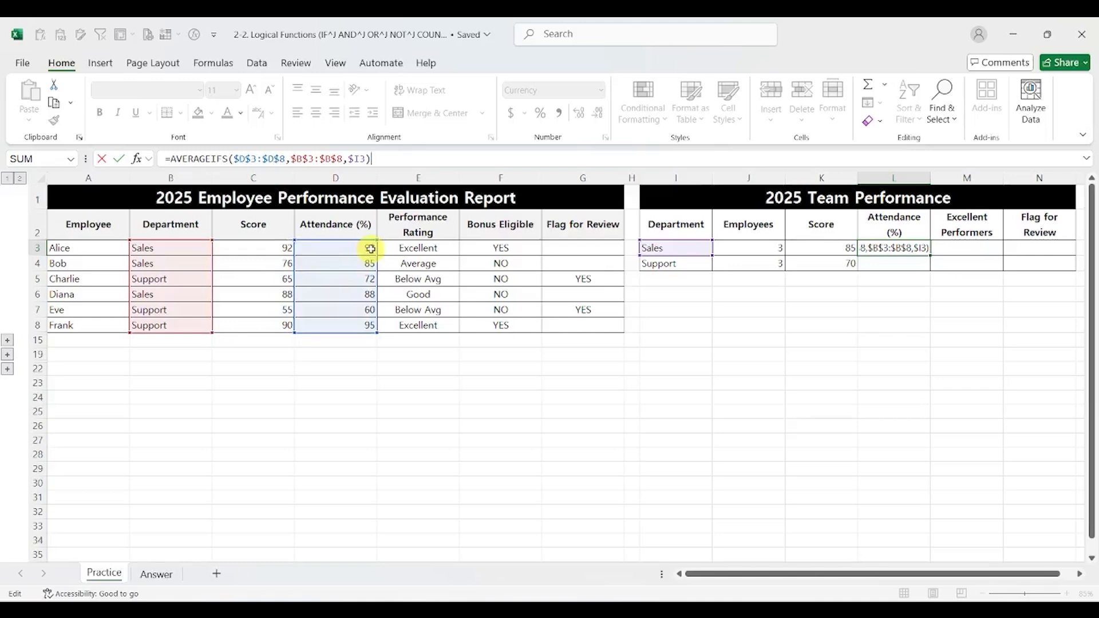
key("Return")
key("Up")
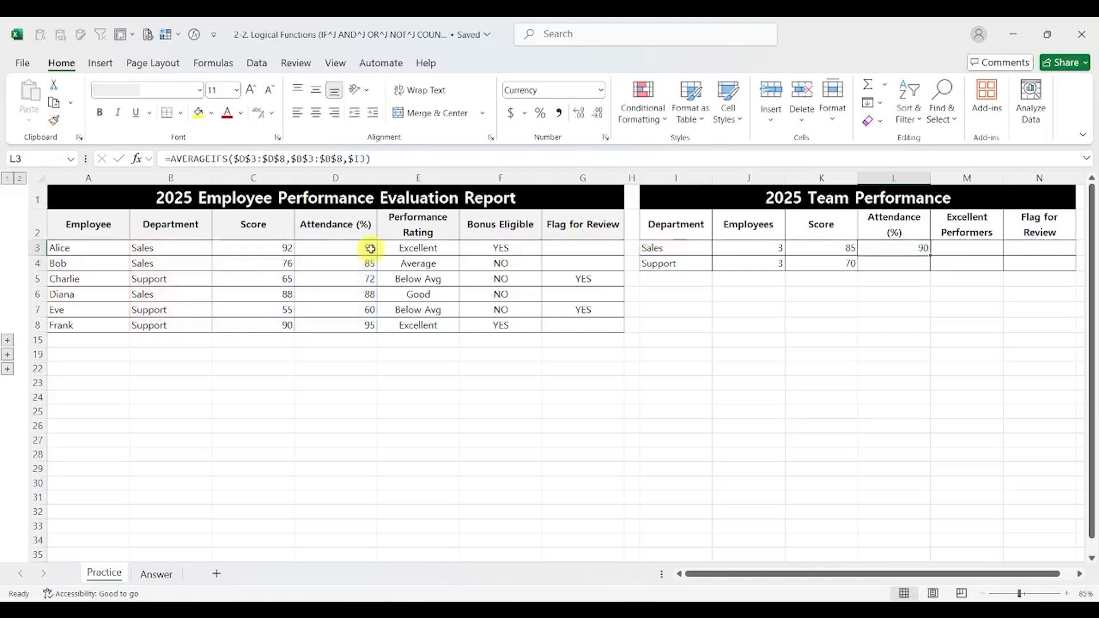
Copy the average Attendance formula from L3 to L4 for the Support department and check its references
double_click(911, 248)
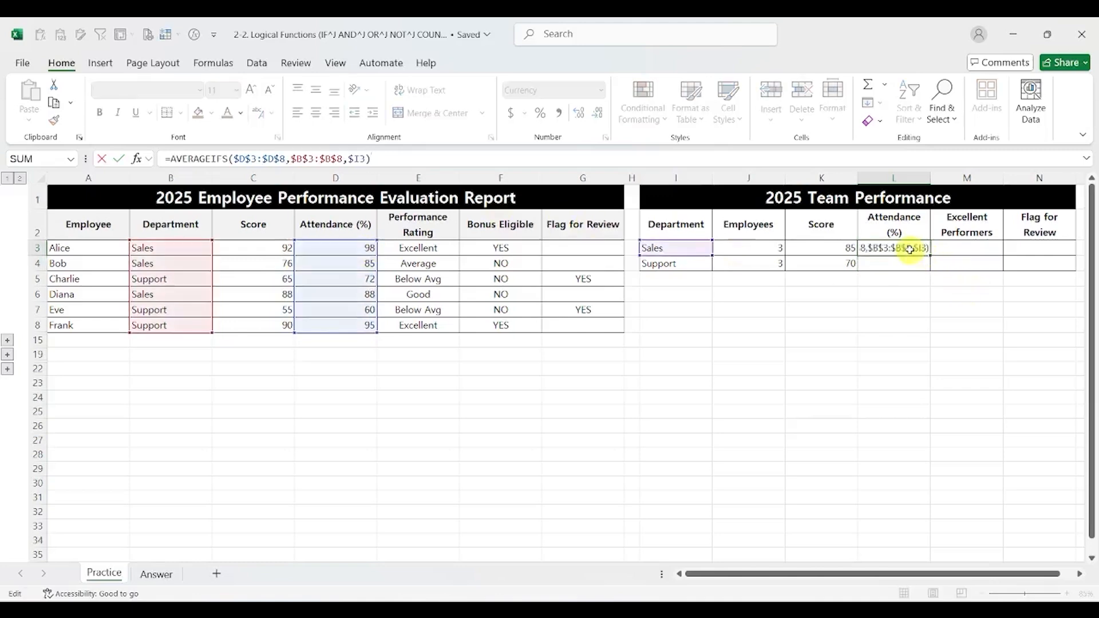
key("Escape")
key("ctrl+c")
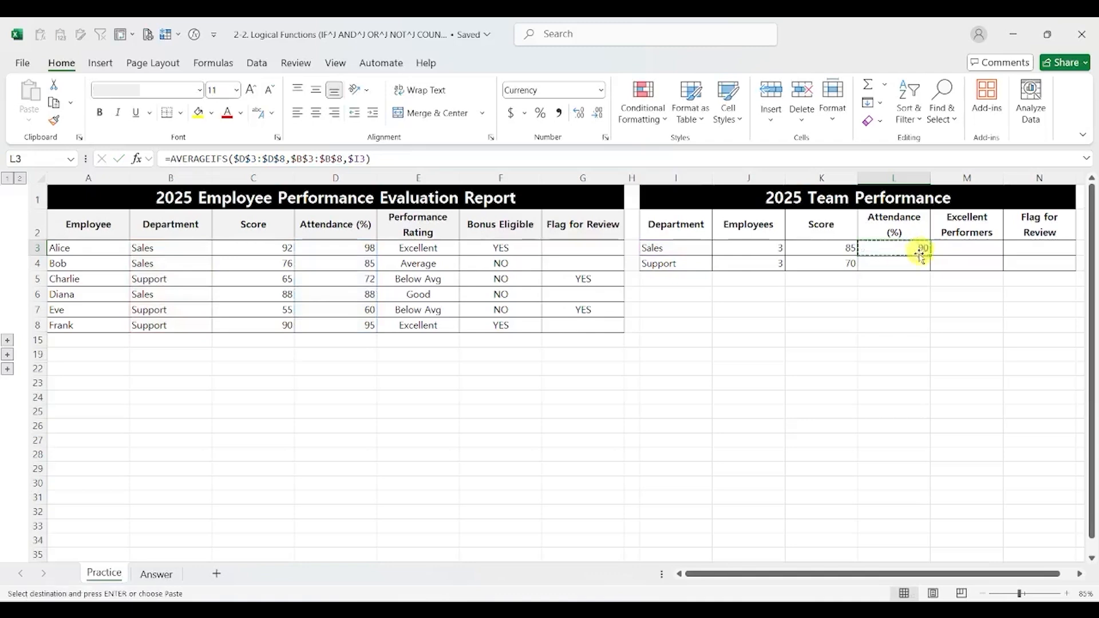
left_click(914, 260)
key("ctrl+v")
double_click(914, 259)
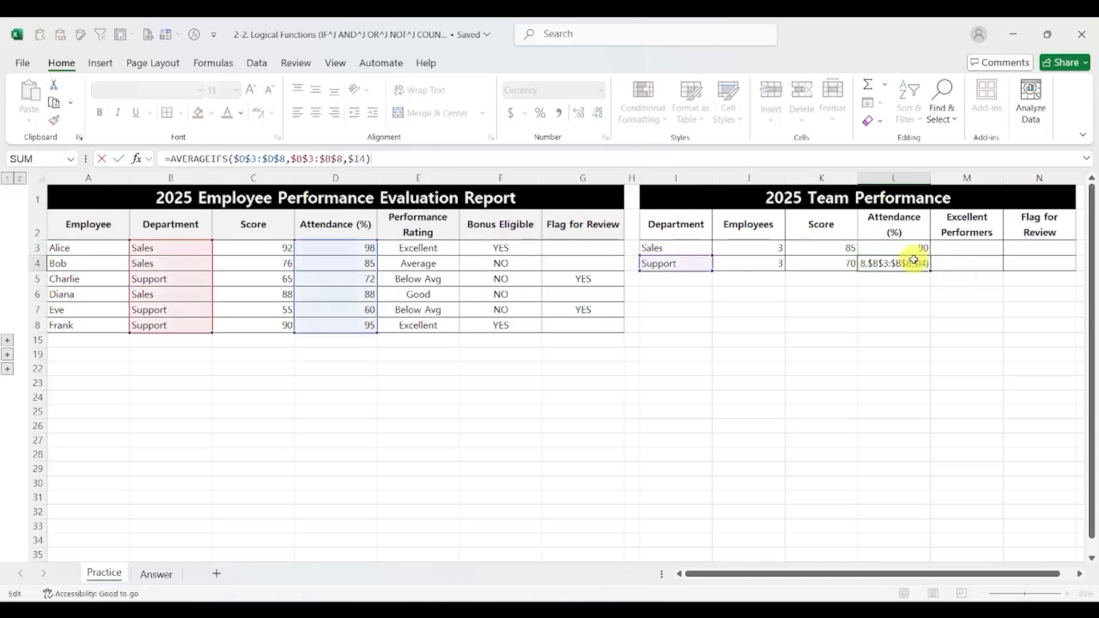
key("Escape")
Start a COUNTIFS formula in M3 for Excellent Performers, using the absolute Department range $B$3:$B$8 as the first criteria range
left_click(972, 250)
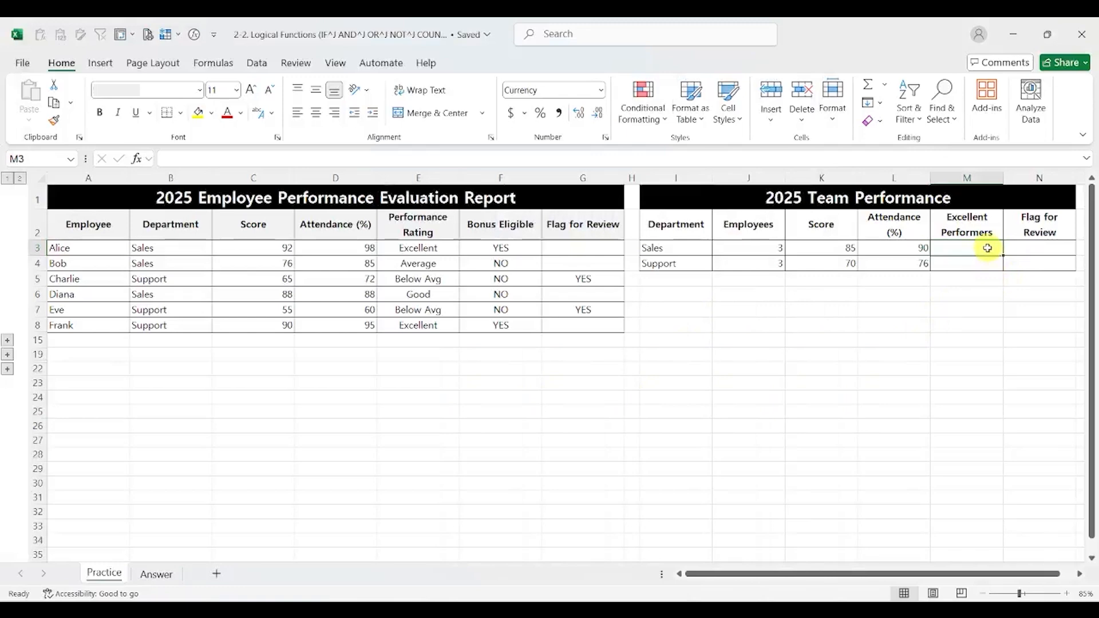
type("=cou")
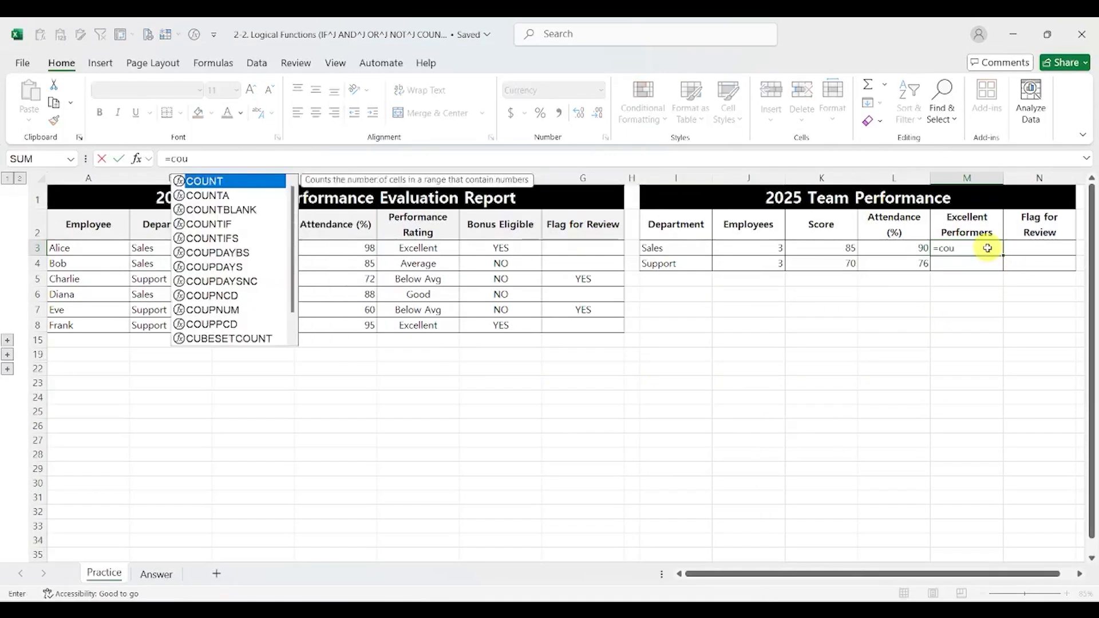
type("ntifs")
key("Tab")
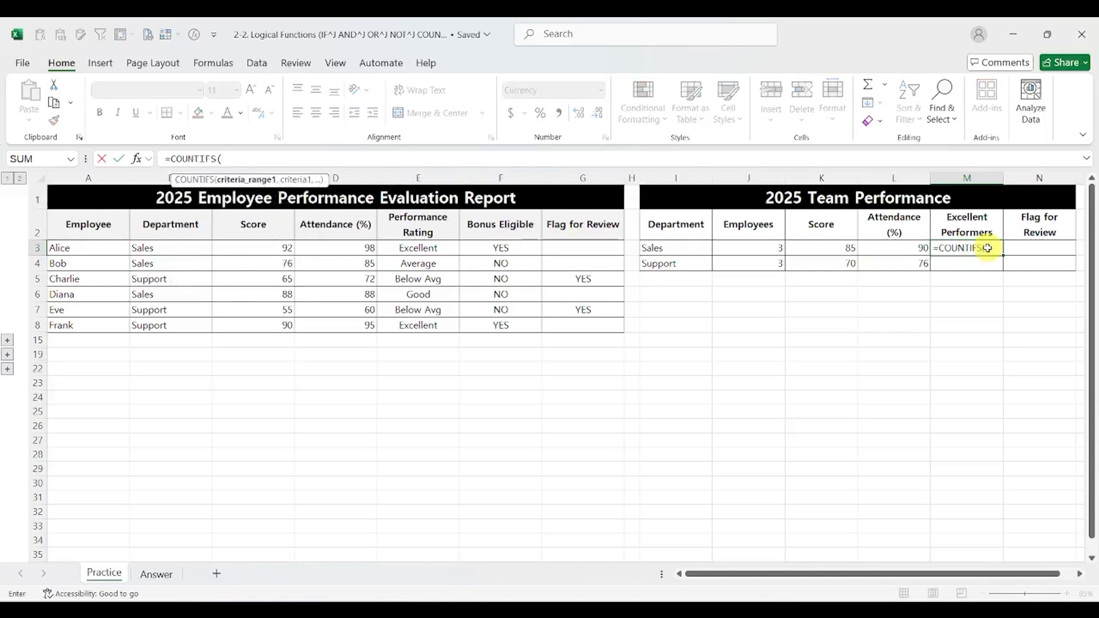
left_click_drag(189, 247, 172, 324)
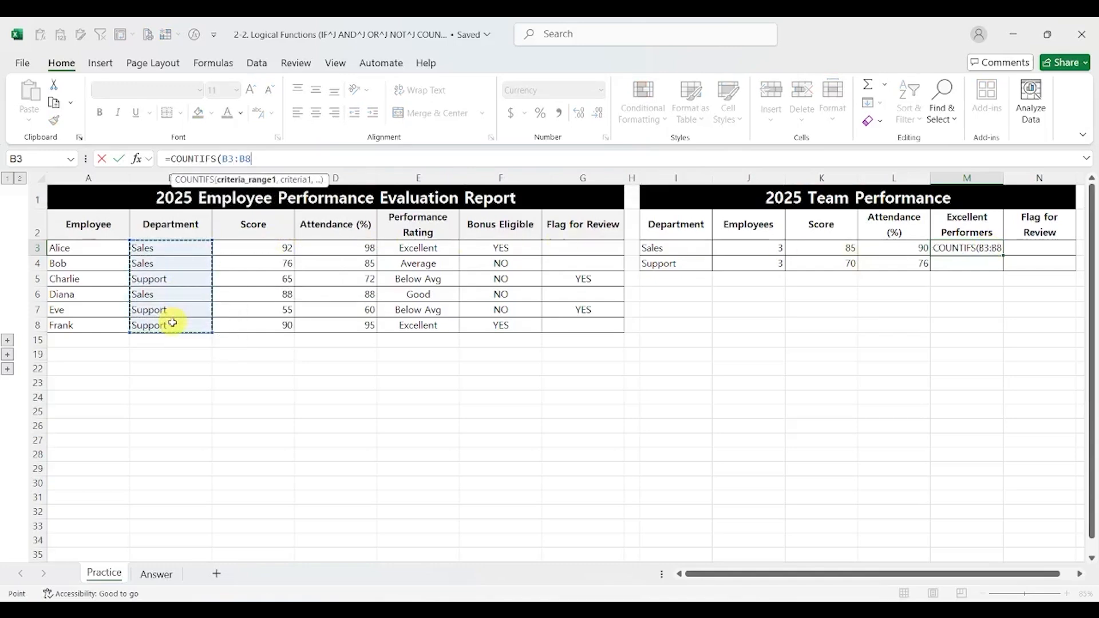
key("F4")
type(",")
Add the Sales department cell as the first COUNTIFS criterion with its column locked, $I3
left_click(696, 246)
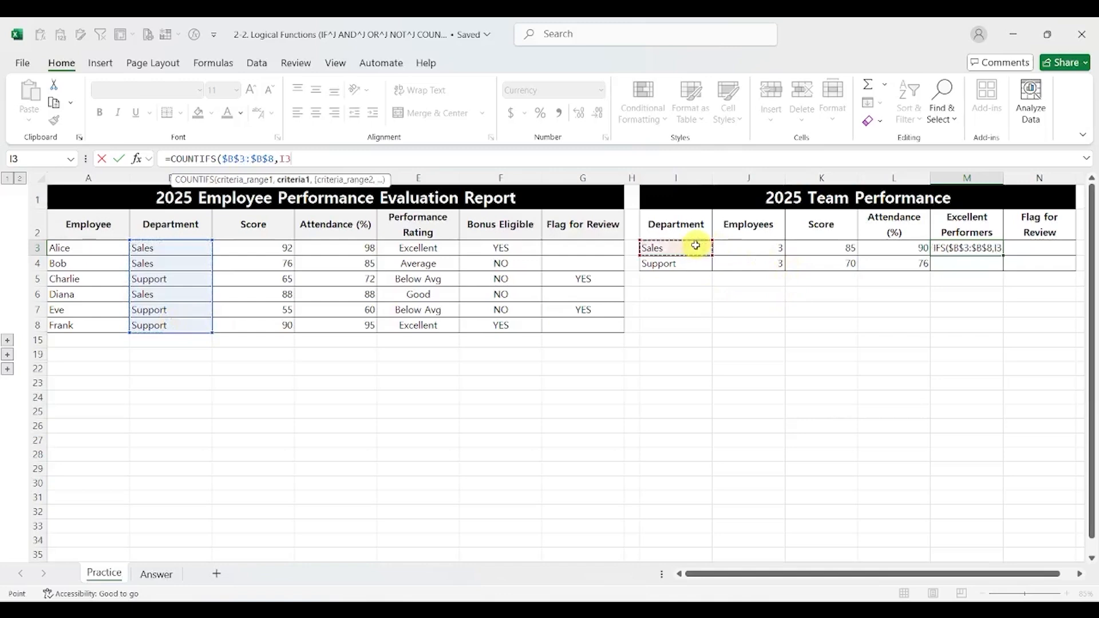
key("F4")
key("F4")
key("F4")
type(",")
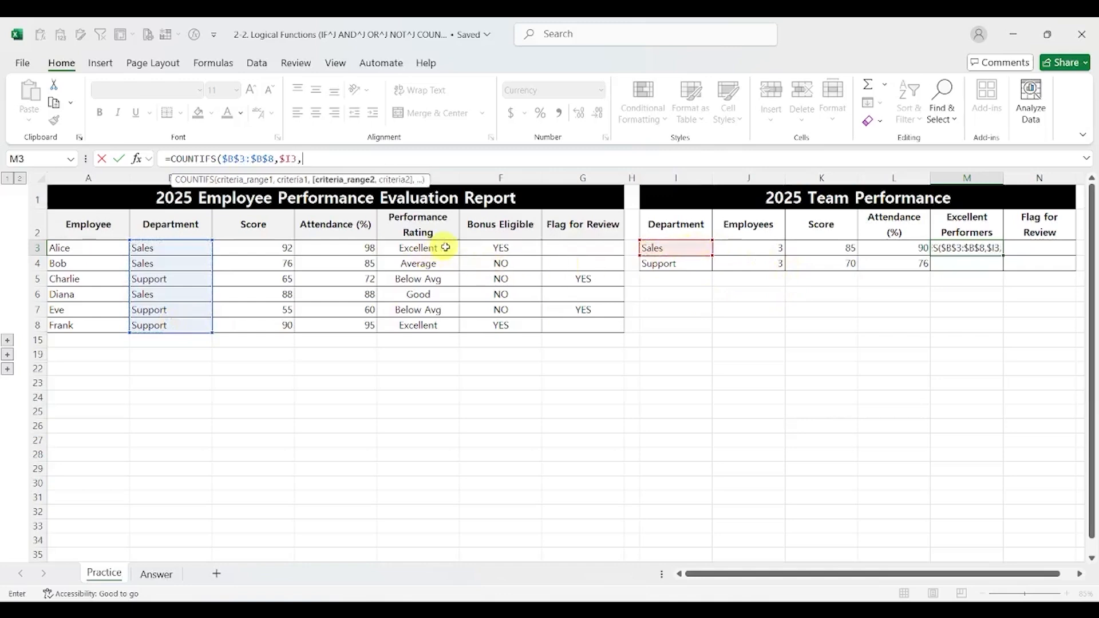
Add the absolute Performance Rating range $E$3:$E$8 with the criterion "Excellent" and enter the M3 formula
left_click_drag(446, 247, 442, 319)
key("F4")
type(",")
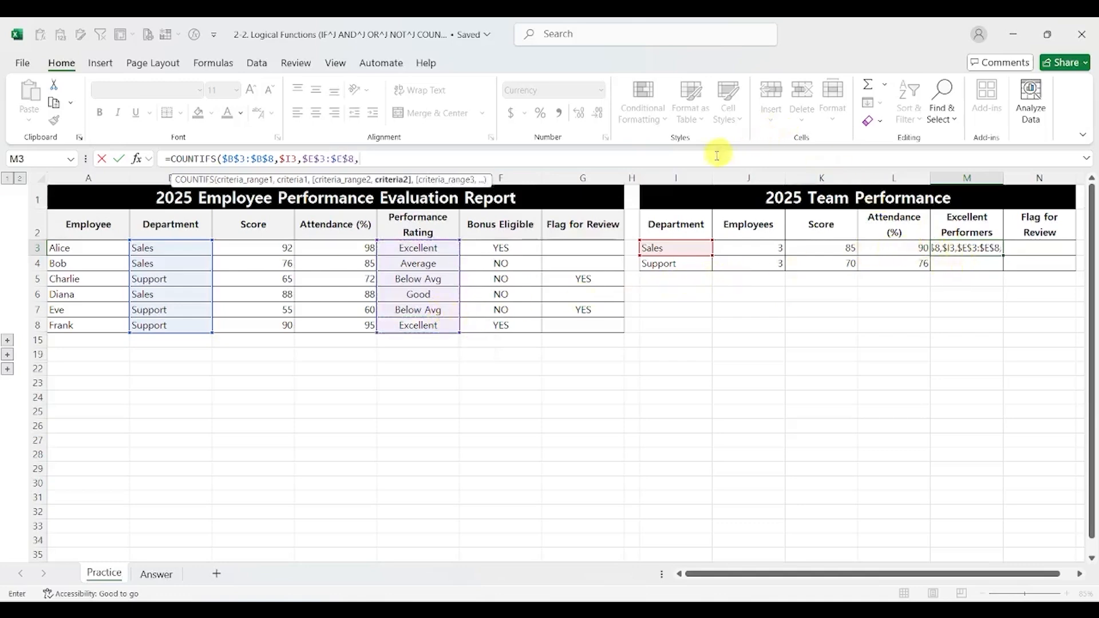
left_click(378, 154)
type("\"\"")
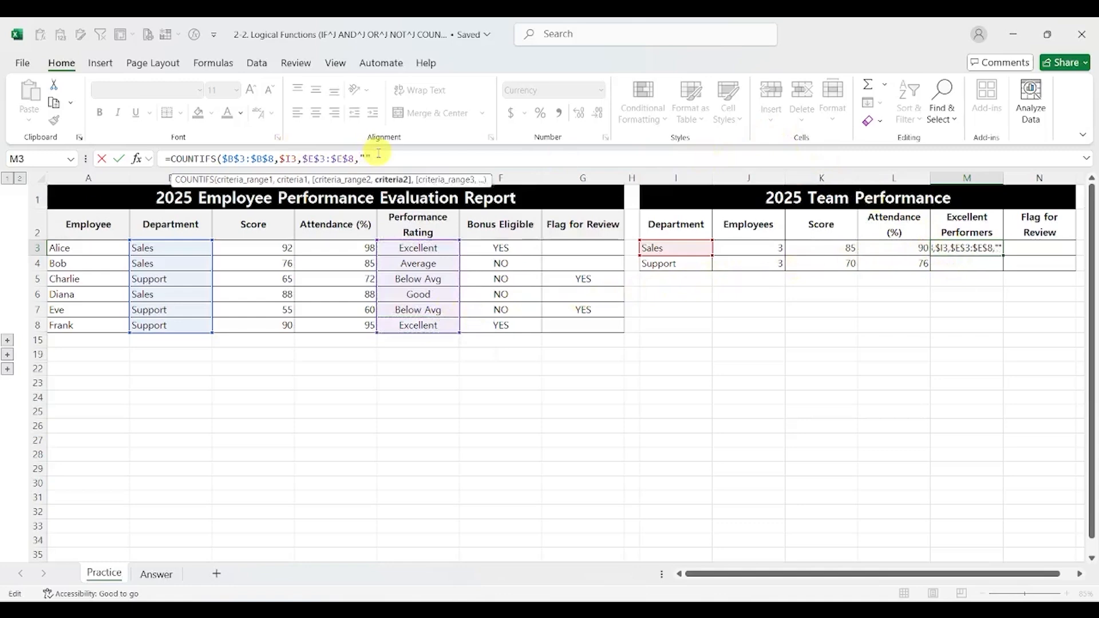
key("BackSpace")
type("E")
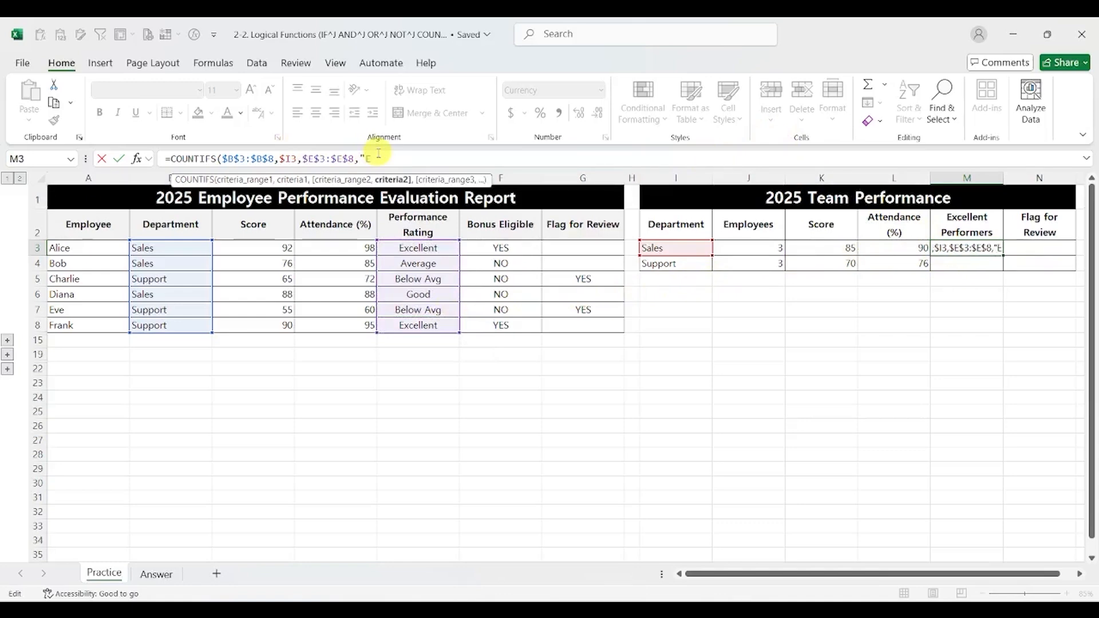
type("xcellent\"")
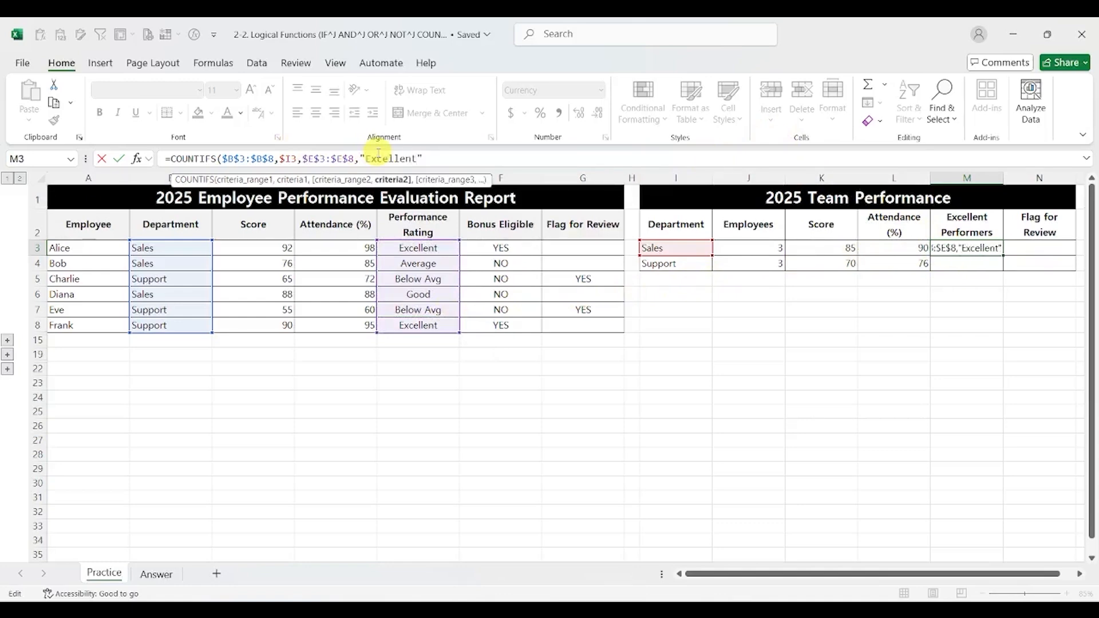
key("Return")
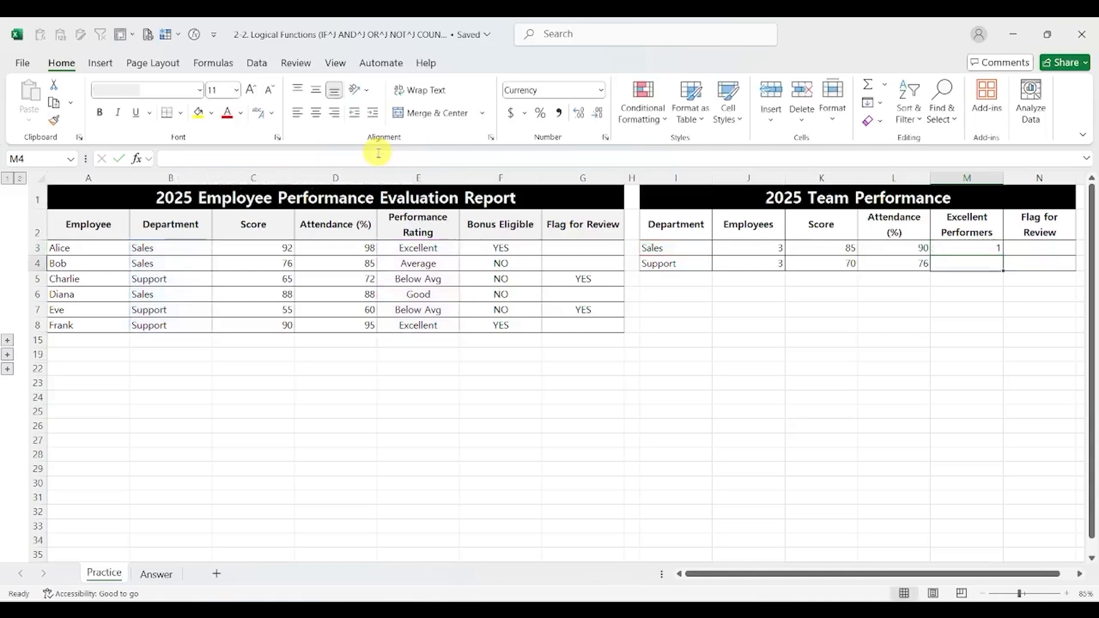
Copy the Excellent Performers formula from M3 to M4 for the Support department
key("Up")
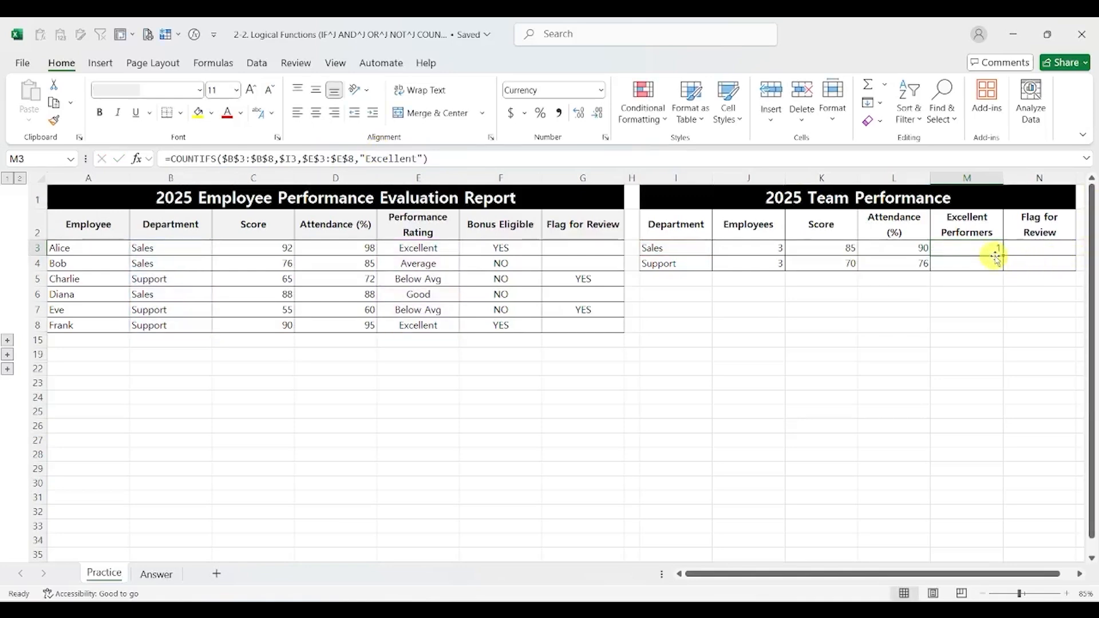
key("ctrl+c")
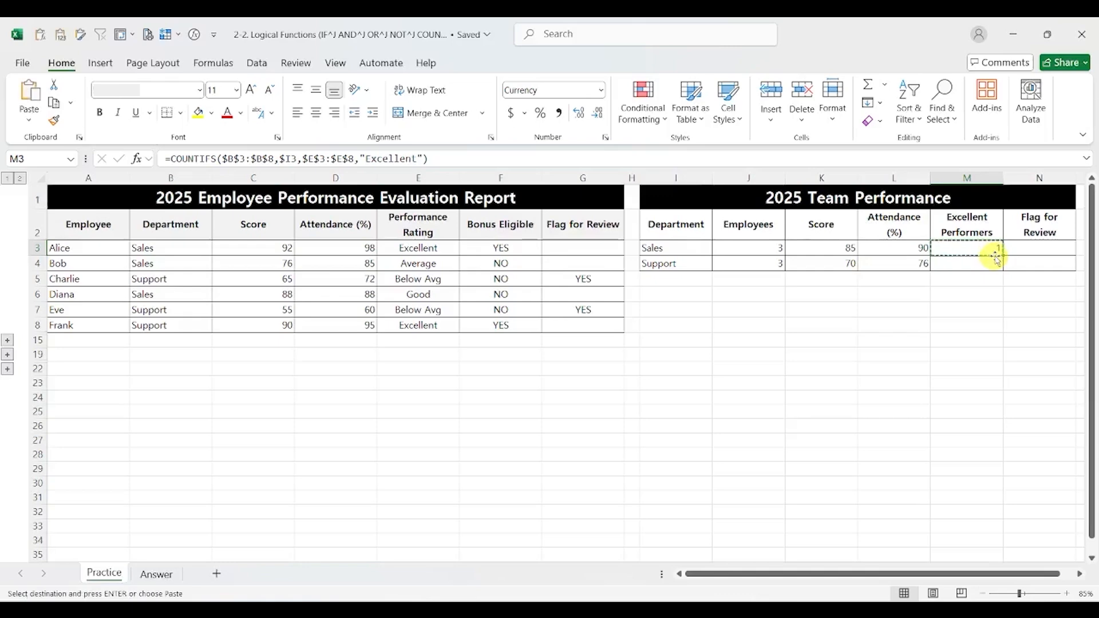
key("Down")
key("ctrl+v")
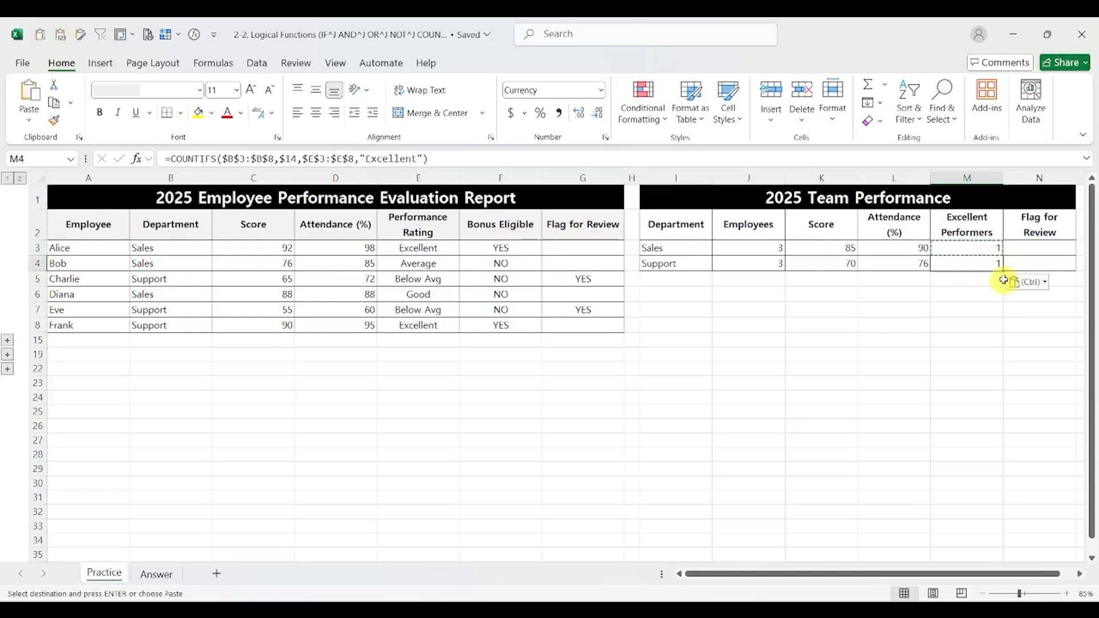
key("Escape")
Copy the COUNTIFS formula from M3 to the Sales team's Flag for Review cell N3
left_click(1037, 249)
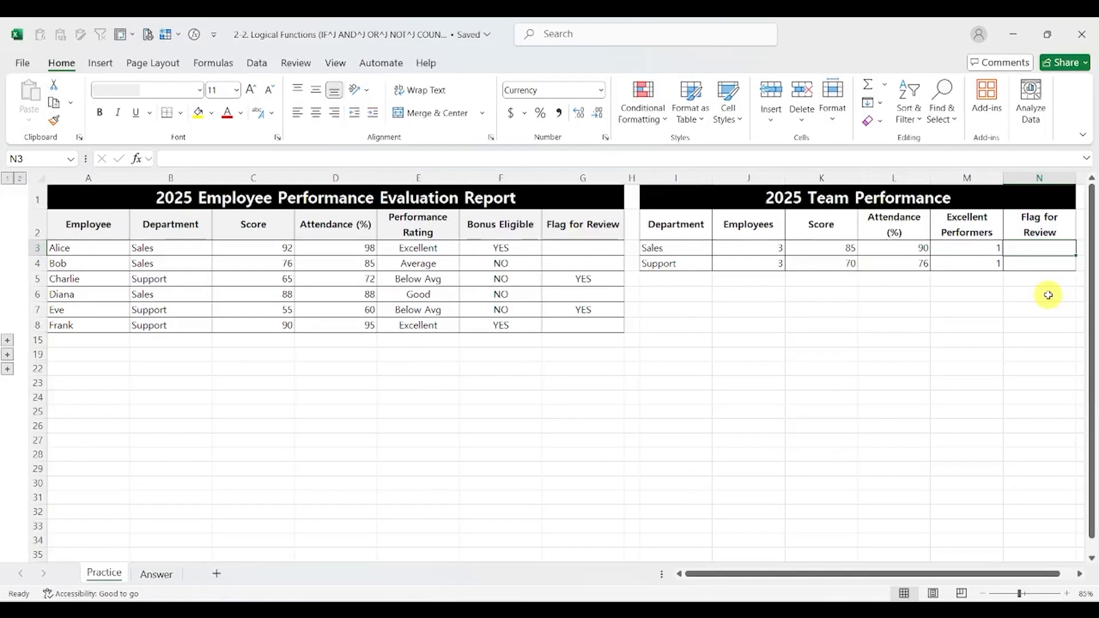
left_click(993, 246)
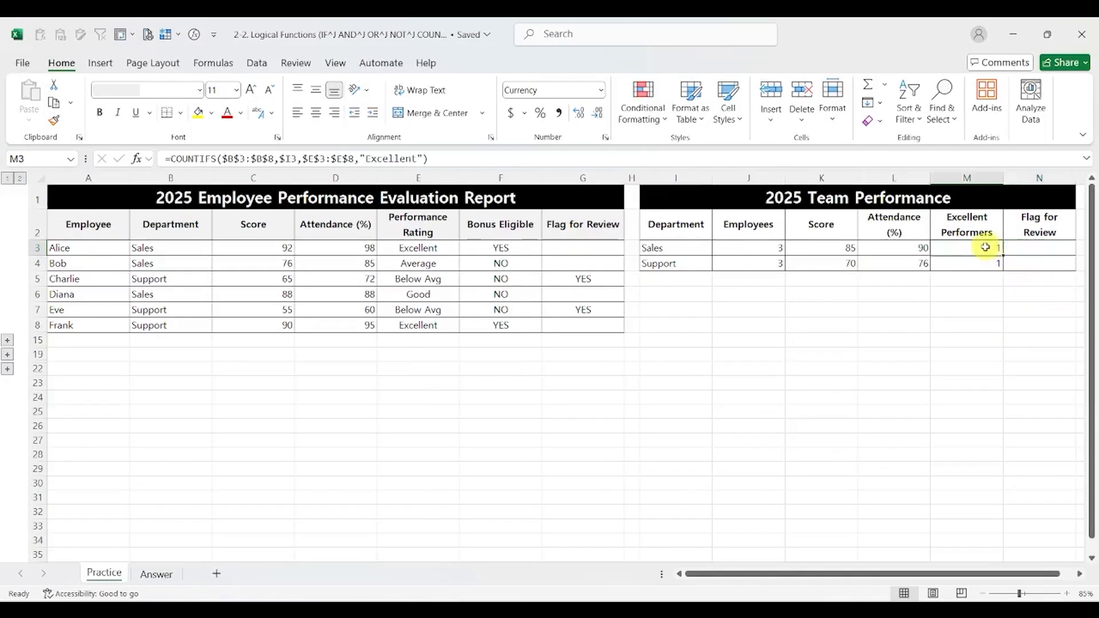
key("ctrl+c")
left_click(1024, 249)
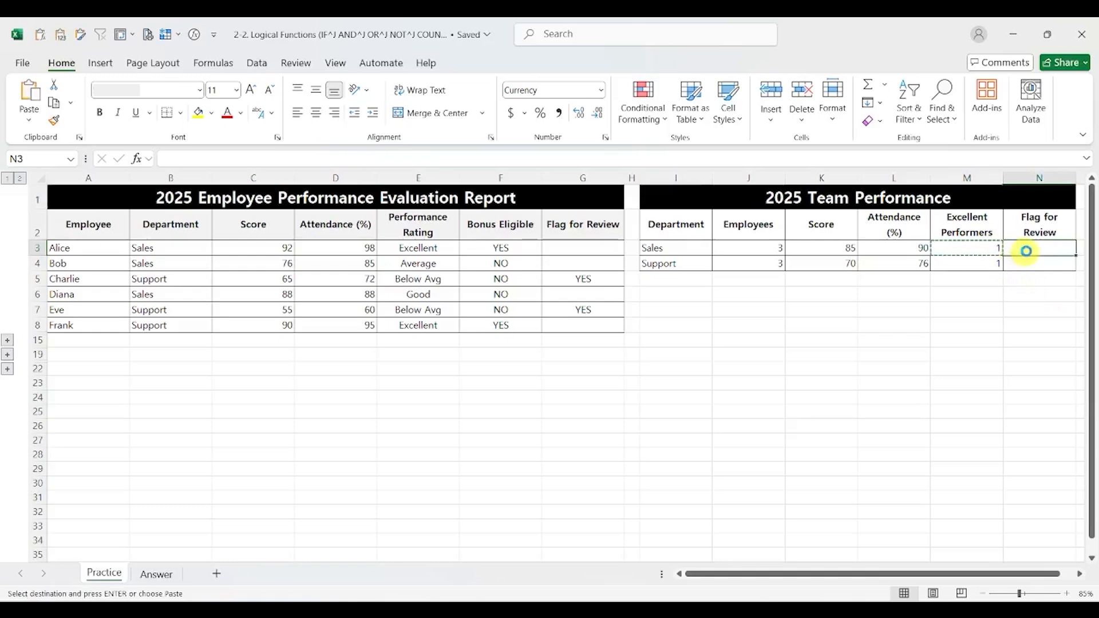
key("ctrl+v")
Edit the N3 COUNTIFS formula to use the Flag for Review range $G$3:$G$8 with the criterion "YES"
double_click(1025, 250)
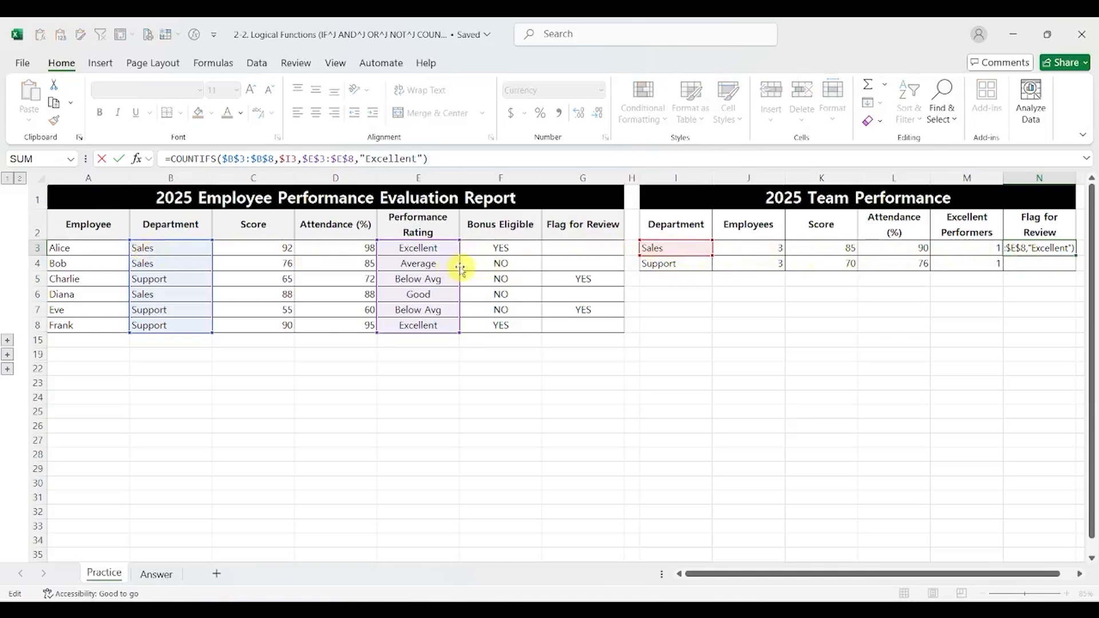
left_click_drag(461, 267, 607, 273)
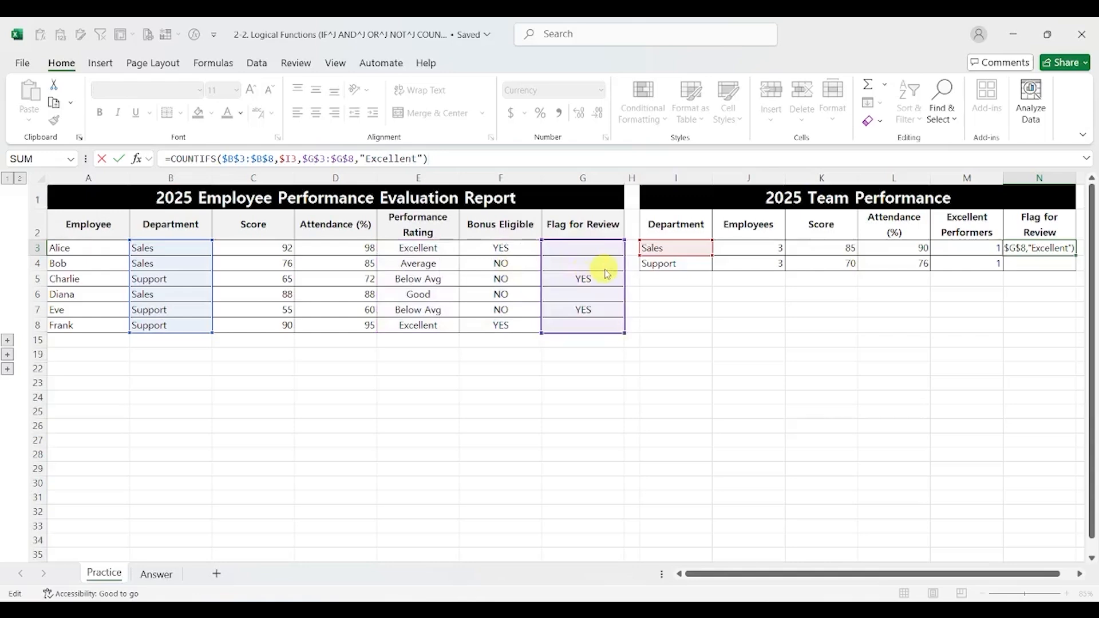
left_click(417, 160)
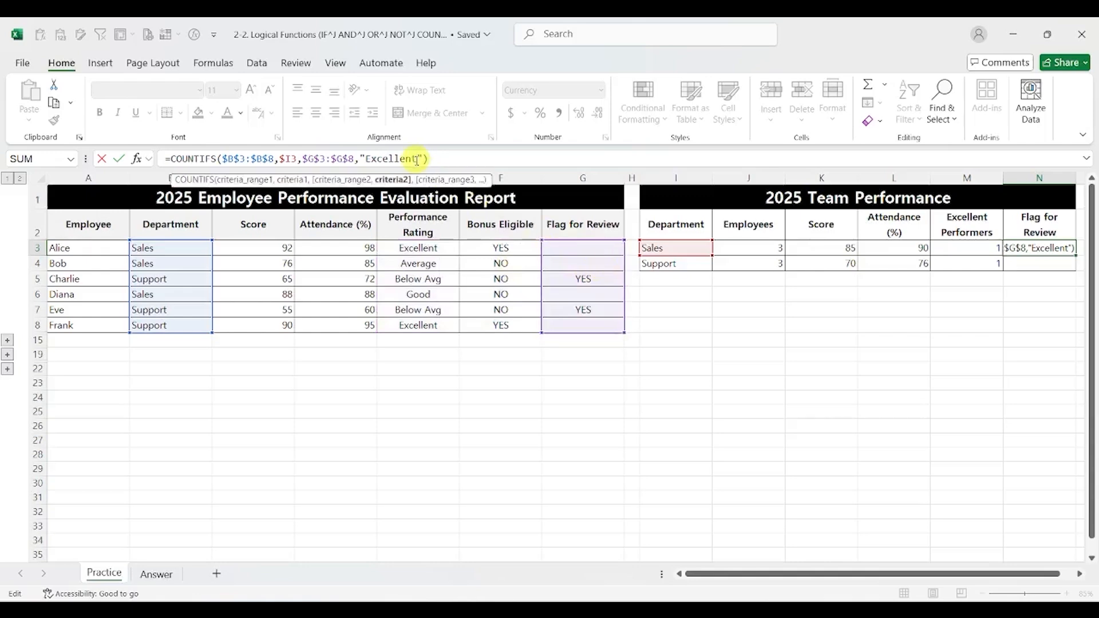
double_click(417, 159)
type("YES")
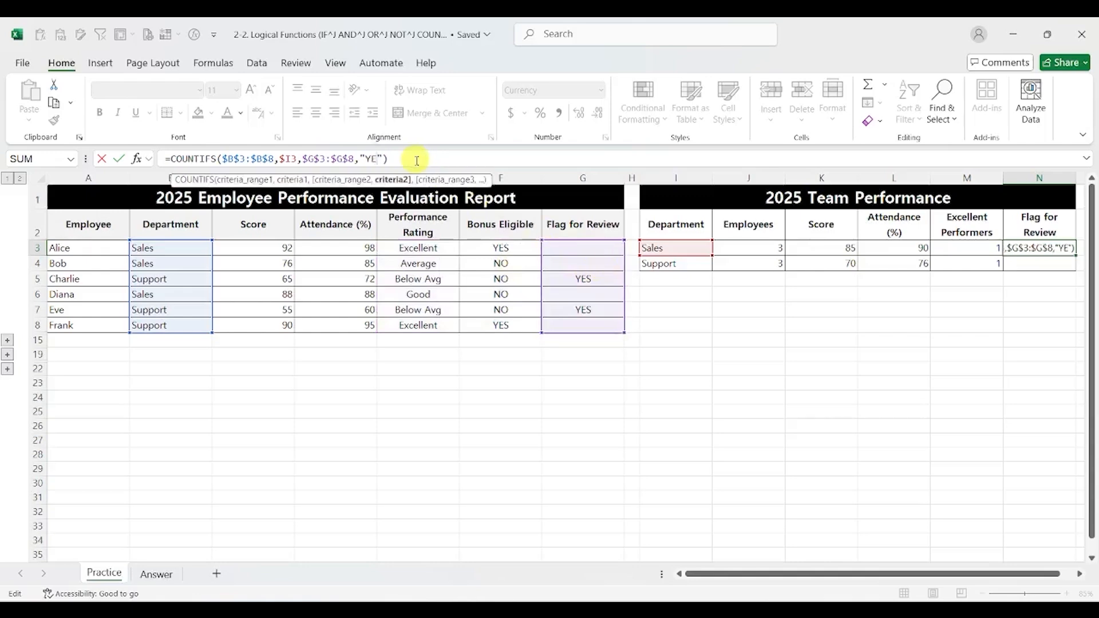
key("ctrl+Return")
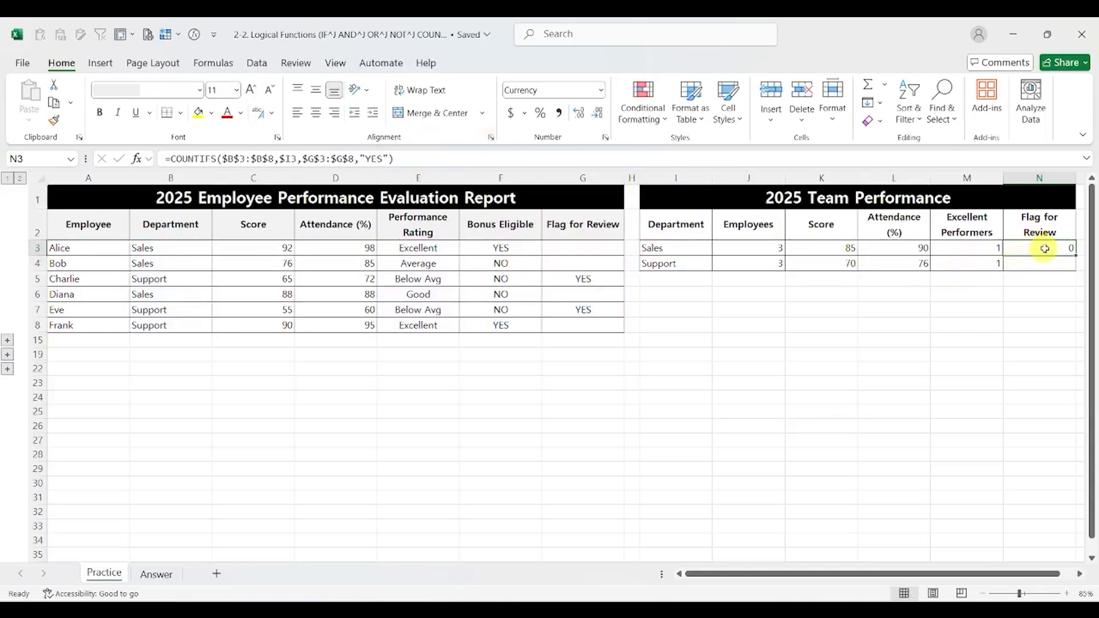
Copy the Flag for Review formula from N3 to N4 for the Support department
key("ctrl+c")
key("Down")
key("ctrl+v")
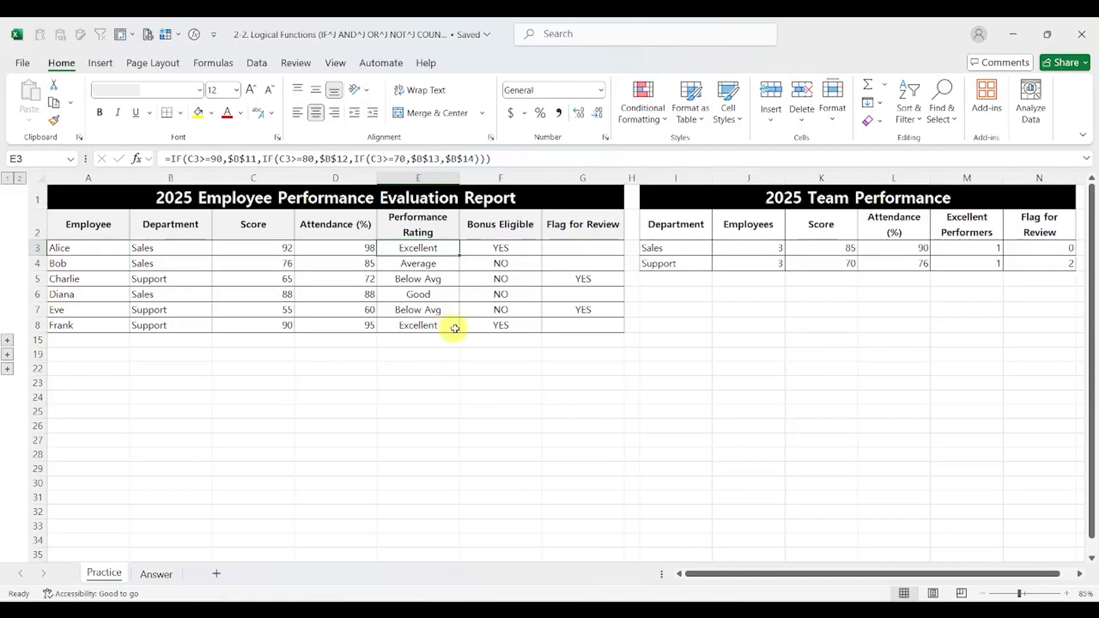
Add a text-contains conditional formatting rule to Performance Rating cells E3:E8 that shows "Excellent" in a custom blue font
left_click_drag(455, 328, 452, 328)
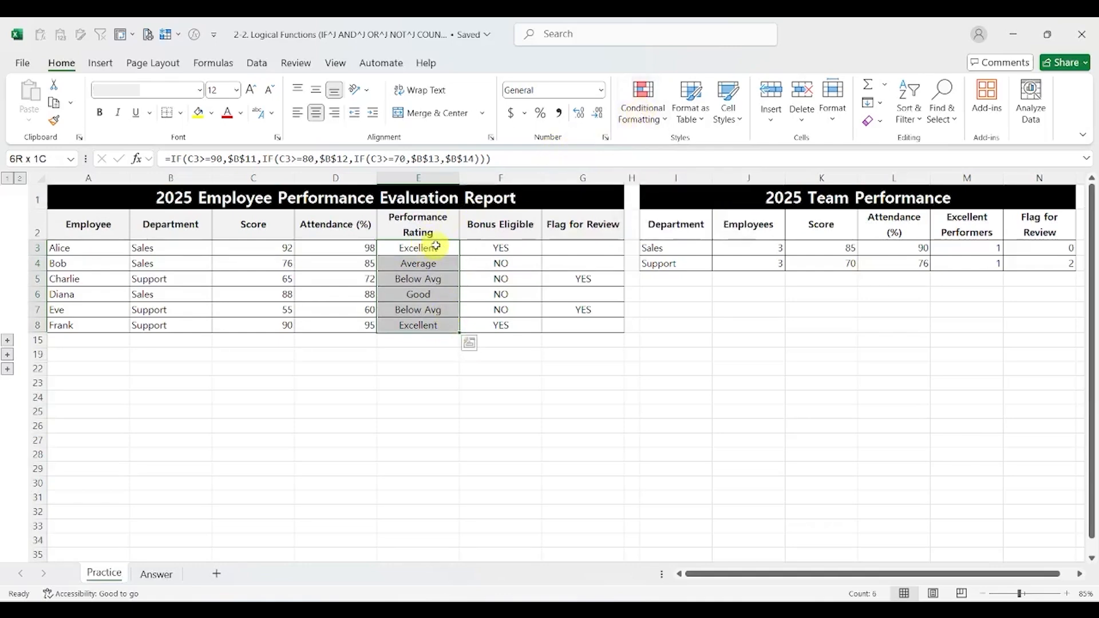
left_click_drag(426, 247, 426, 325)
left_click(642, 103)
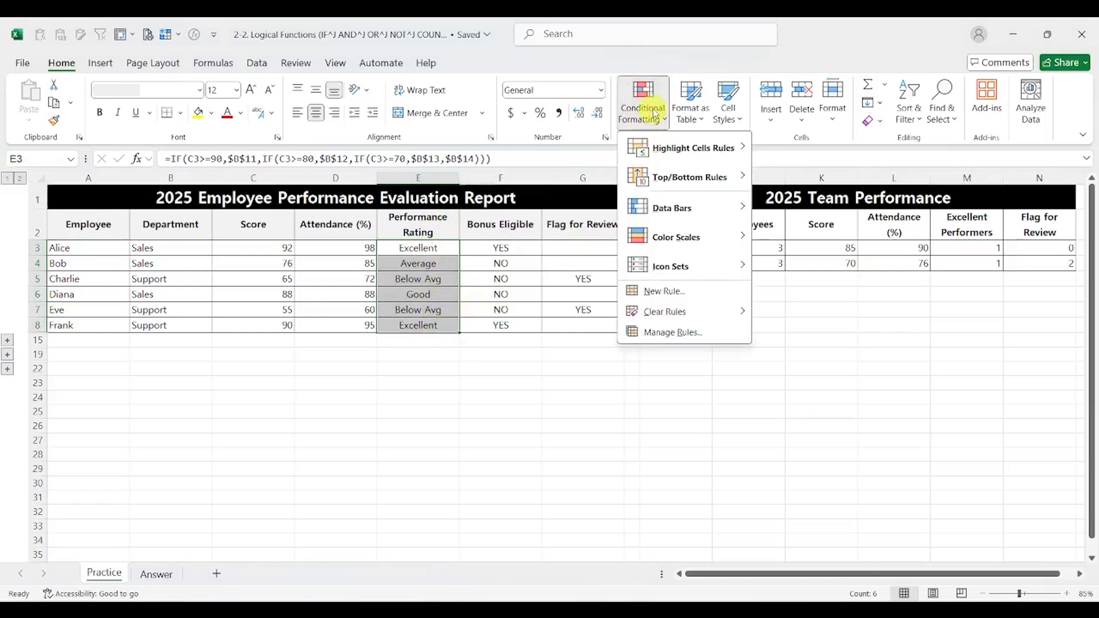
mouse_move(680, 153)
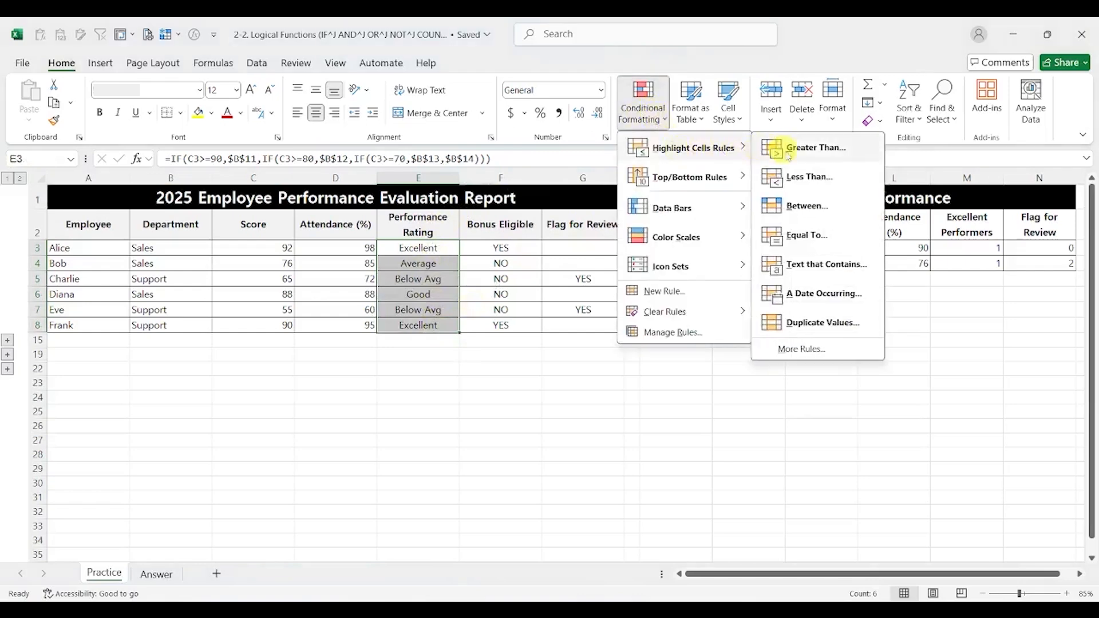
left_click(821, 268)
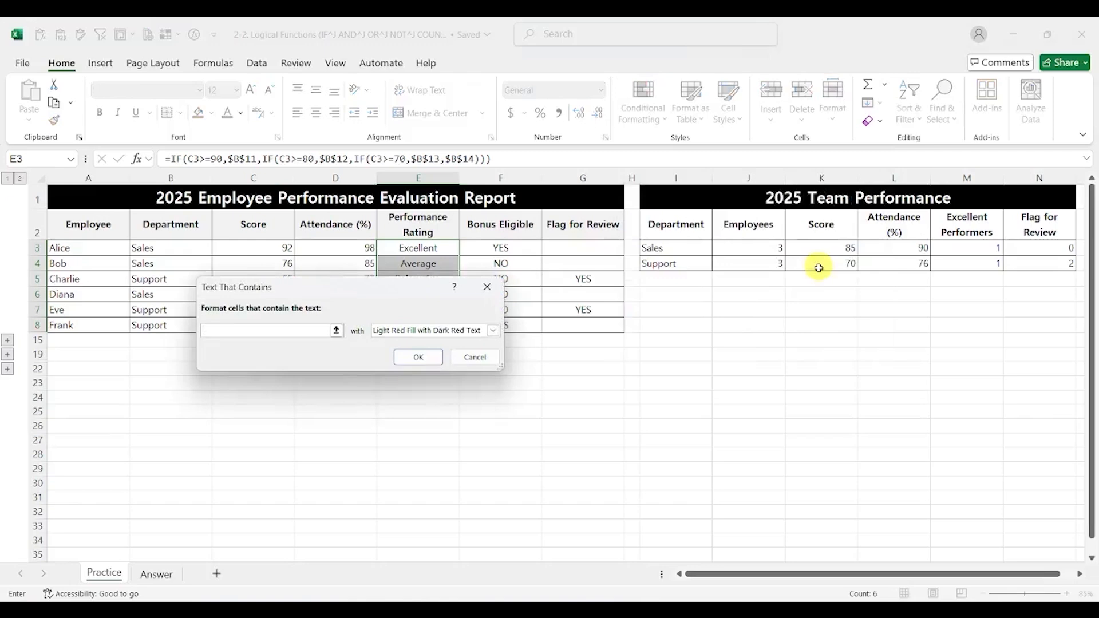
type("Excellent")
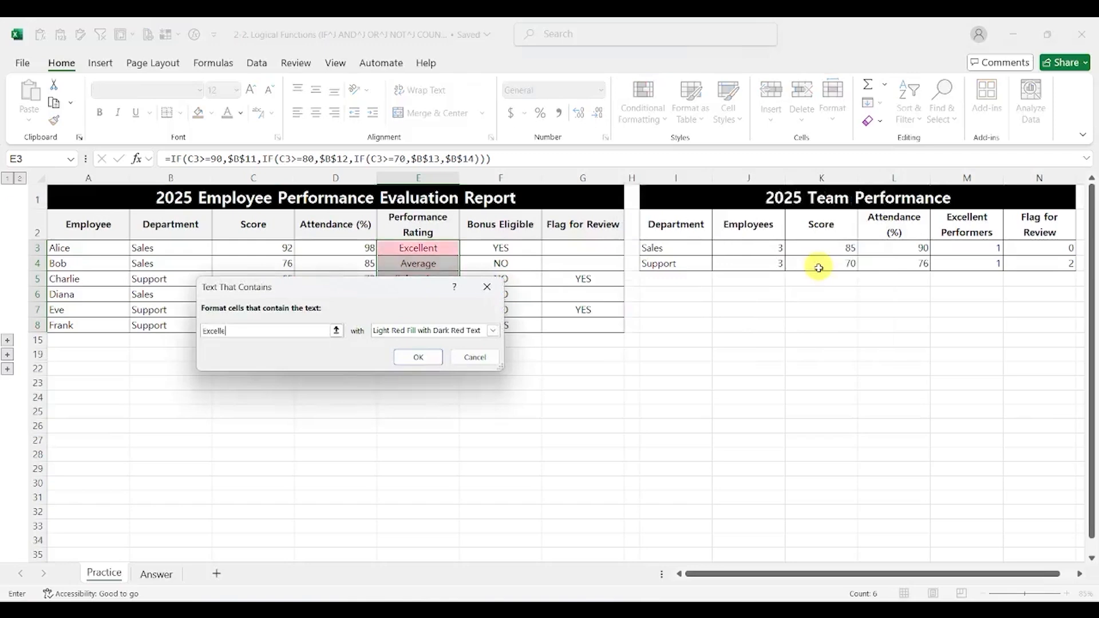
left_click(492, 331)
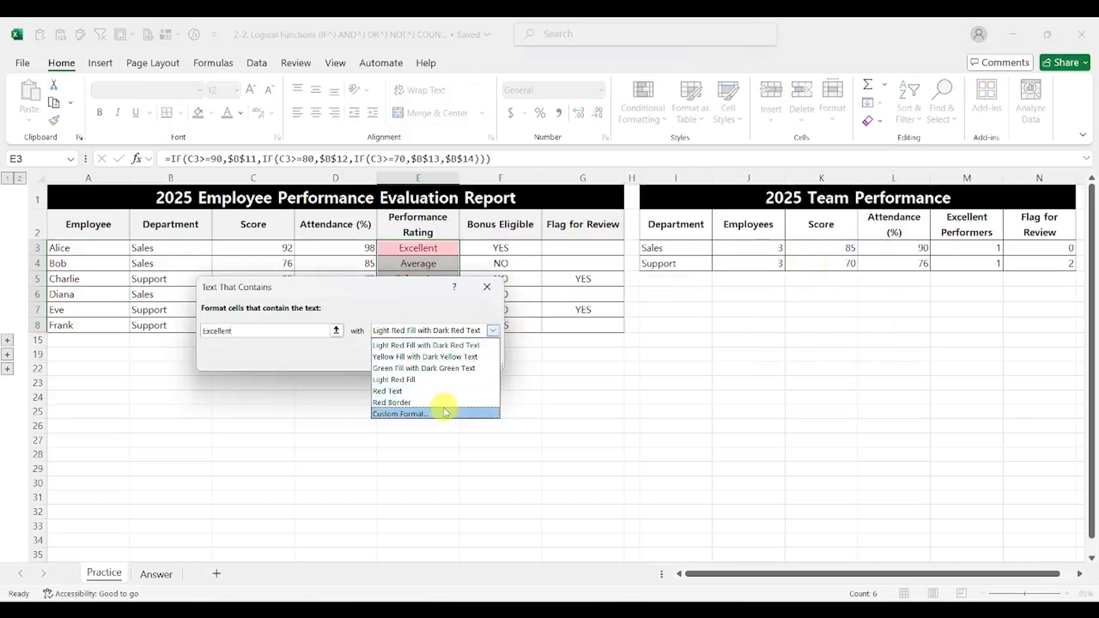
left_click(449, 413)
left_click(431, 270)
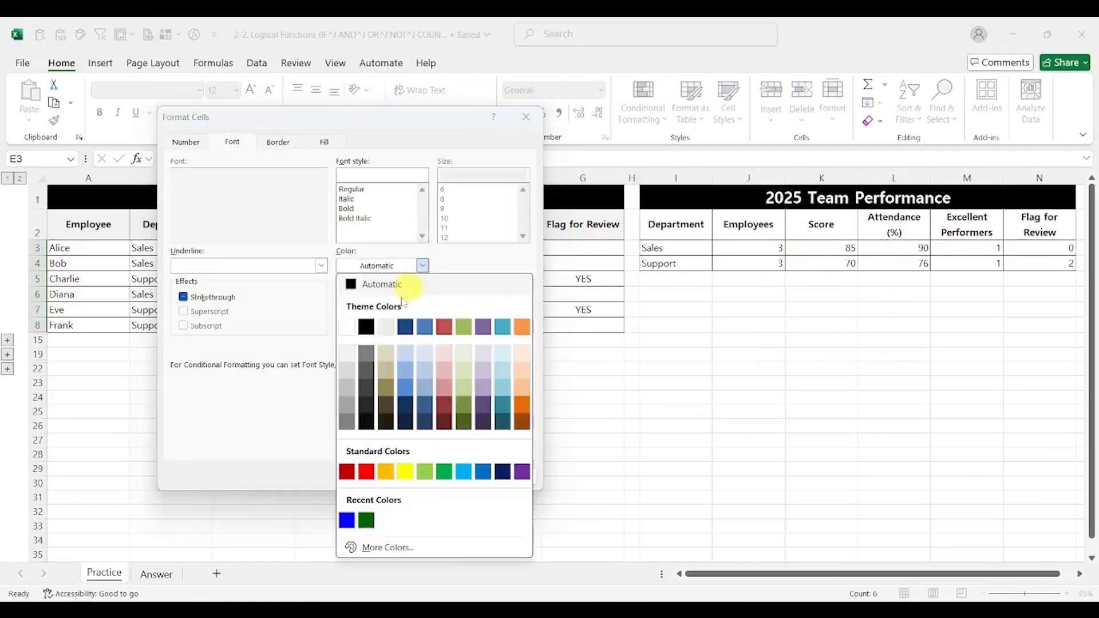
left_click(347, 520)
left_click(447, 473)
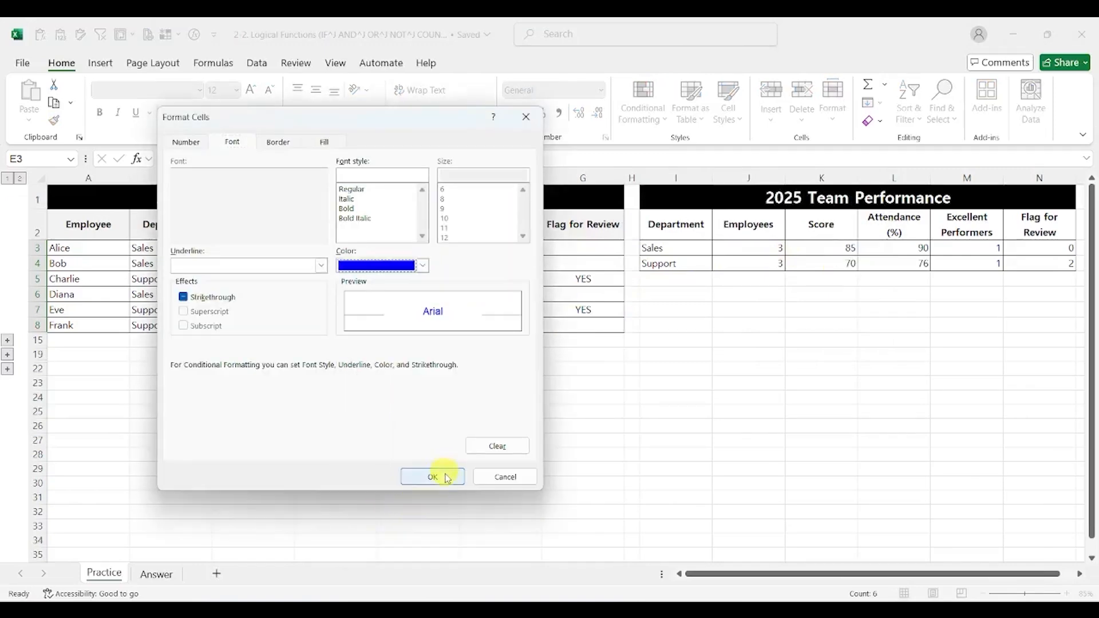
left_click(419, 355)
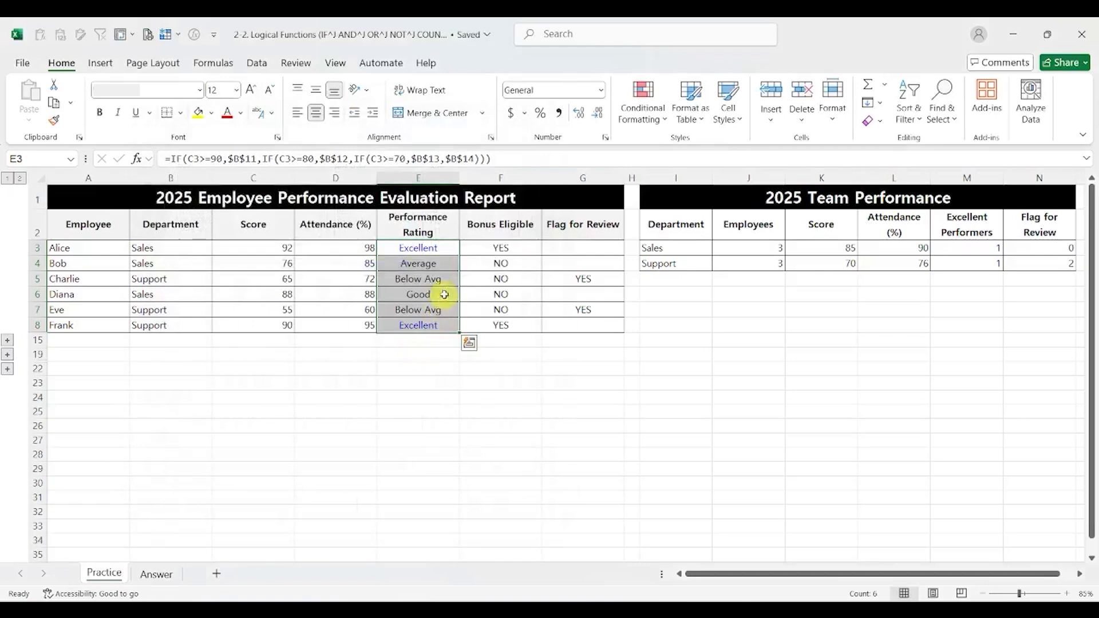
Add a second text-contains rule to the Performance Rating cells that shows the Below Avg ratings in a custom red font
left_click(638, 117)
mouse_move(710, 147)
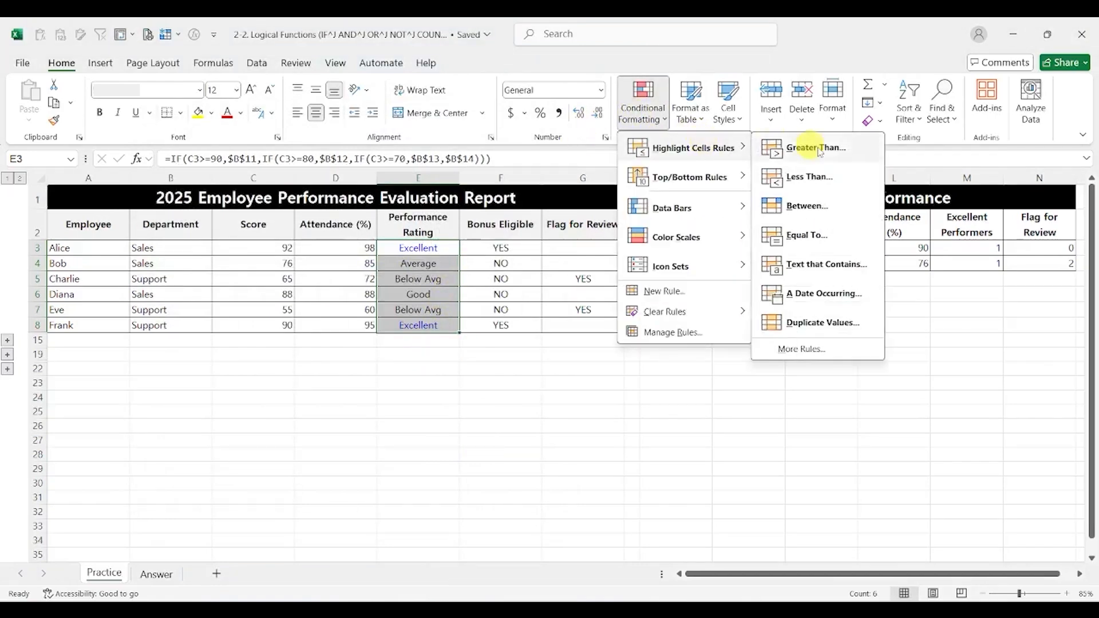
left_click(824, 266)
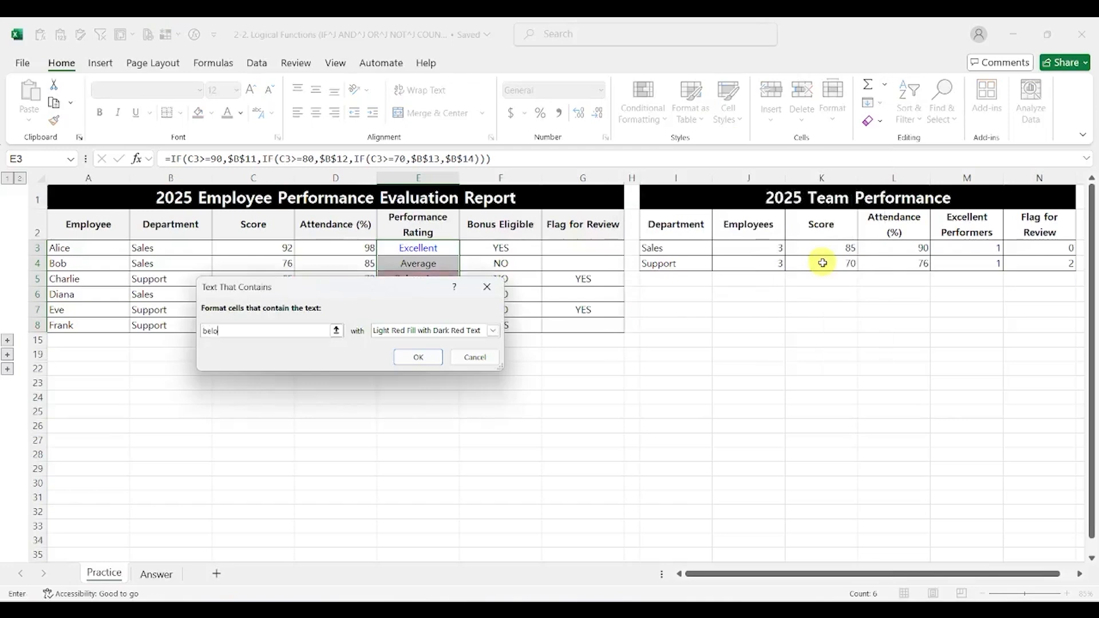
left_click(492, 331)
left_click(462, 415)
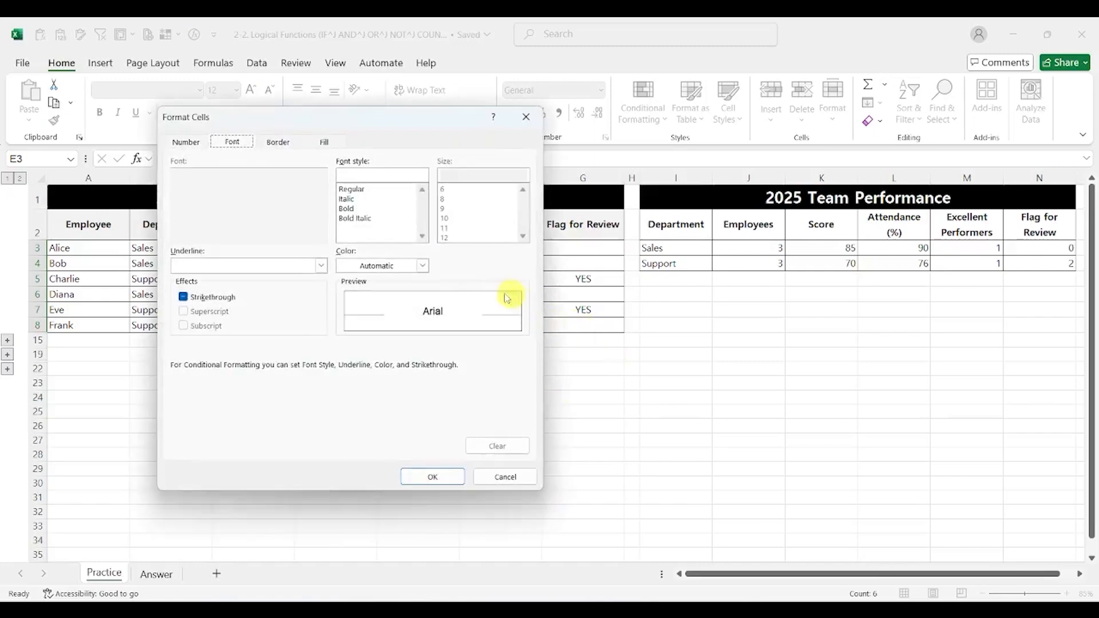
left_click(422, 265)
left_click(367, 471)
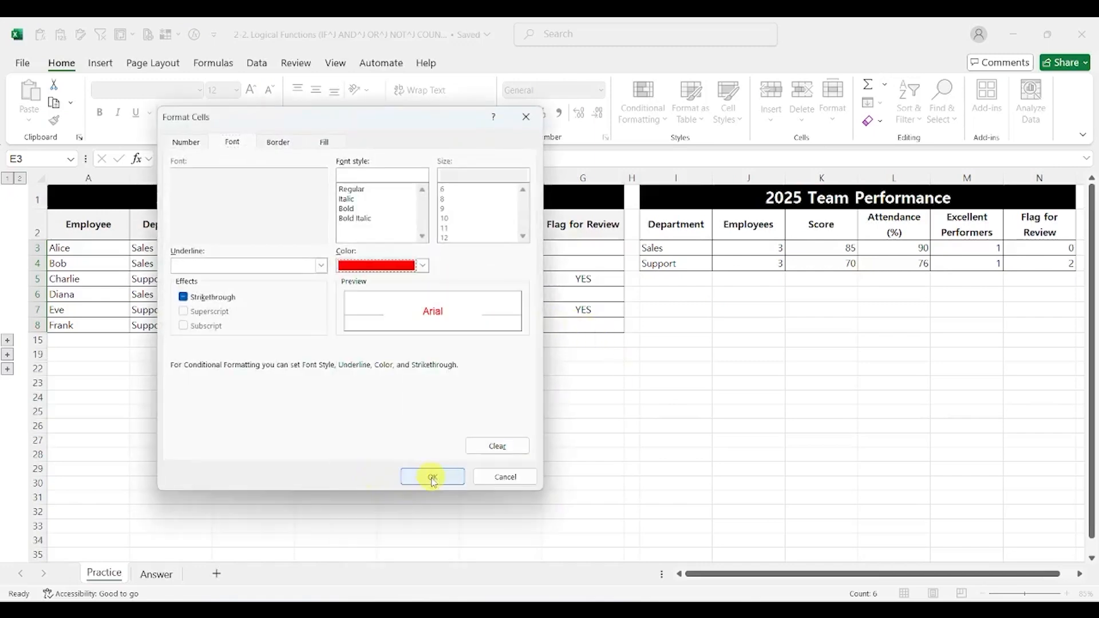
left_click(429, 476)
left_click(434, 359)
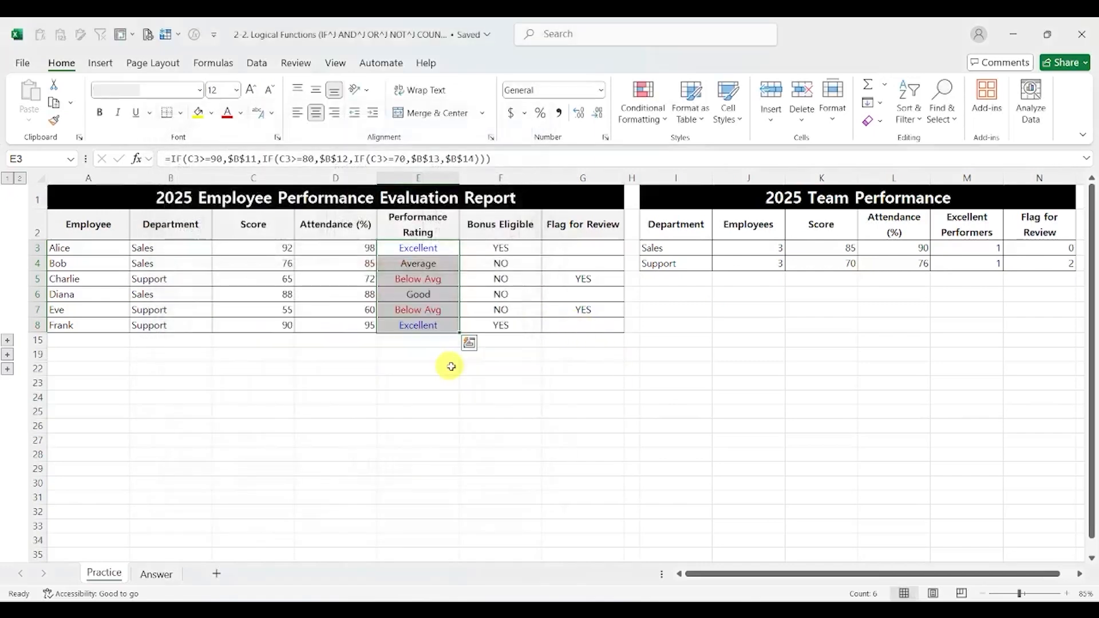
left_click(511, 355)
Add a text-contains conditional formatting rule to Bonus Eligible cells F3:F8 that shows "yes" in a custom blue font
left_click_drag(526, 254, 511, 324)
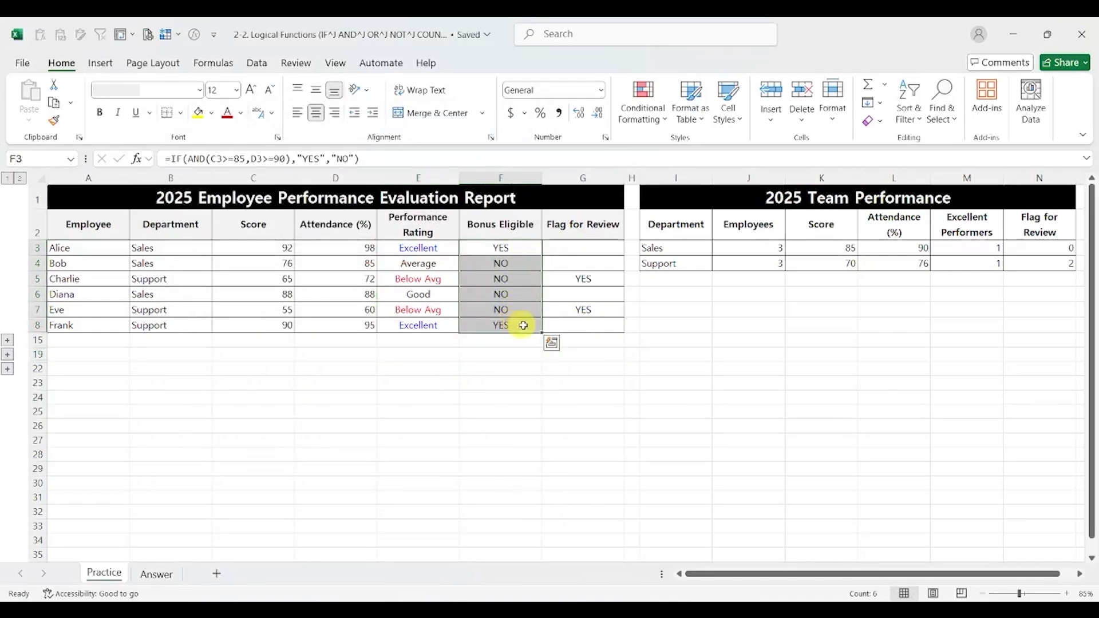
left_click(649, 105)
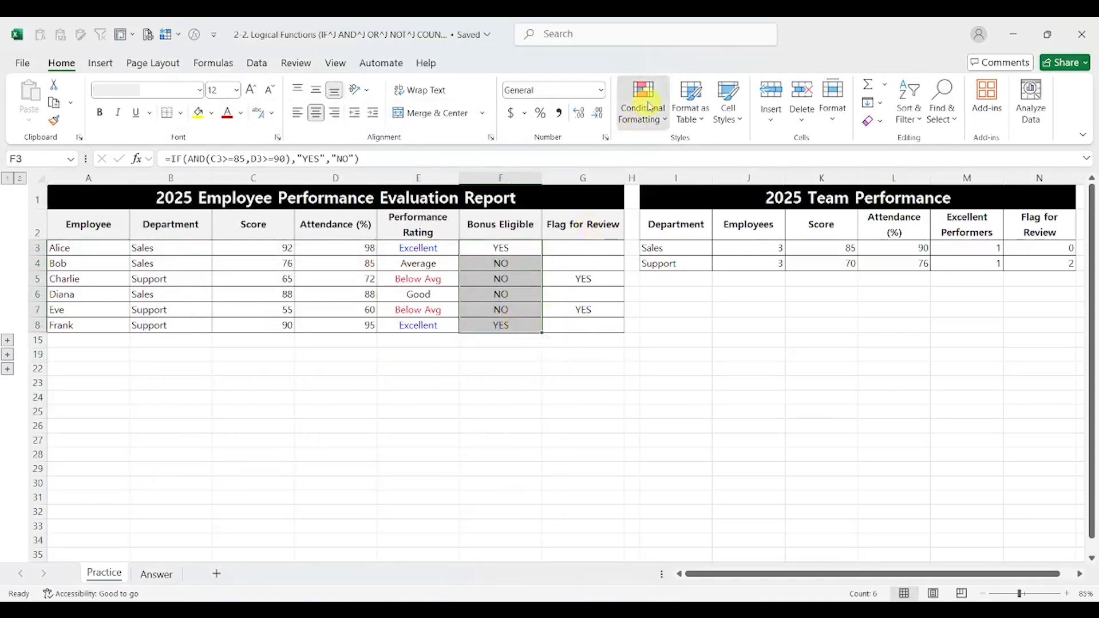
mouse_move(693, 147)
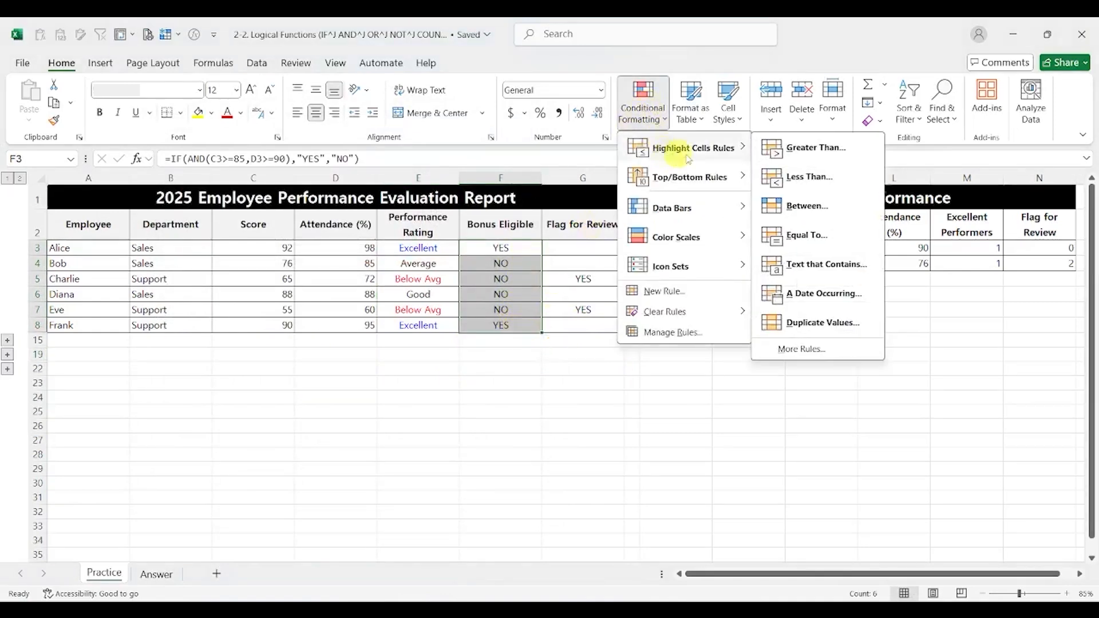
left_click(830, 273)
type("yes")
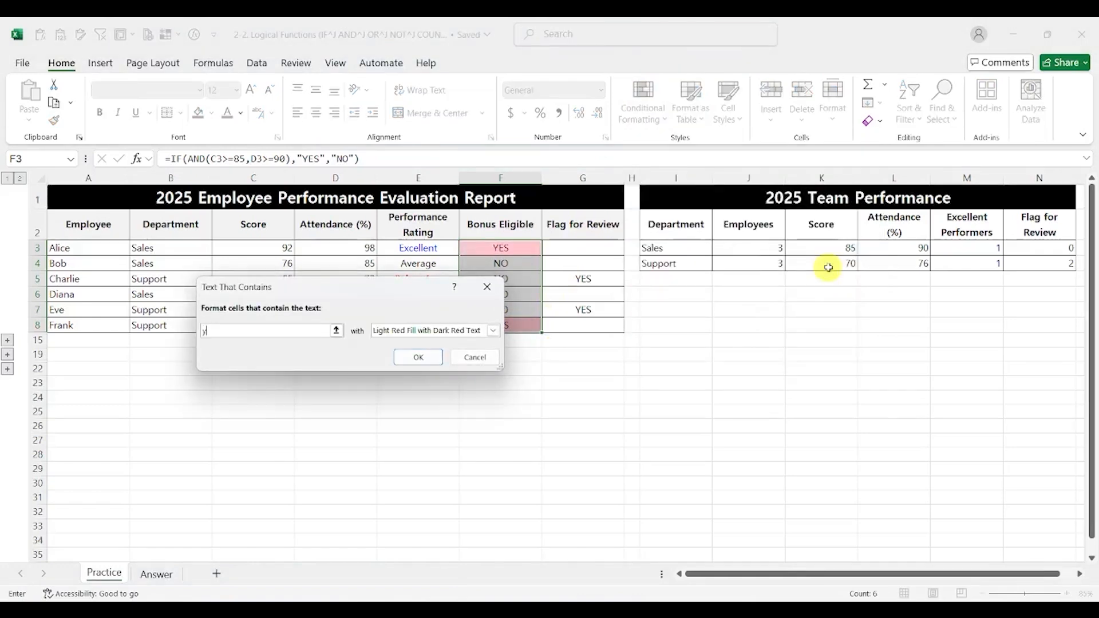
left_click(492, 330)
left_click(452, 412)
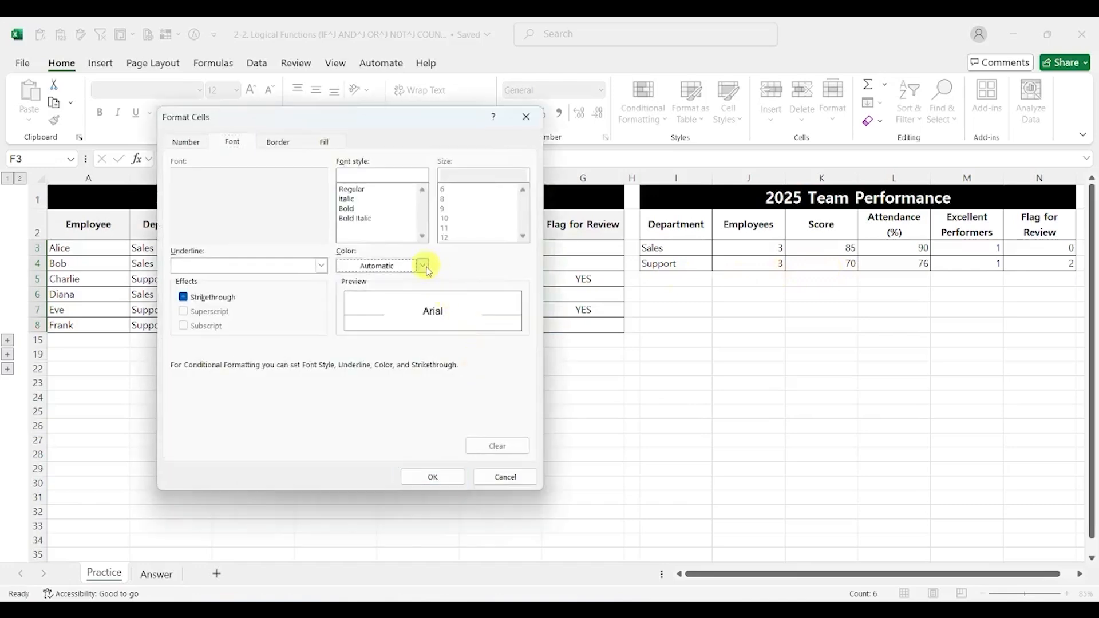
left_click(423, 265)
left_click(346, 520)
left_click(432, 477)
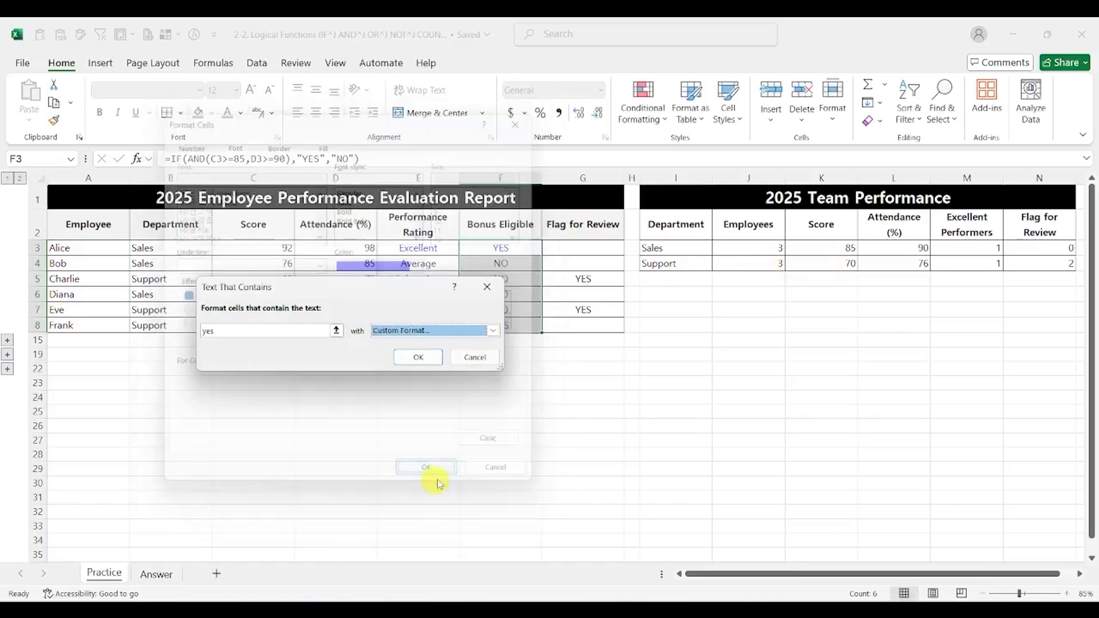
left_click(427, 357)
Add a text-contains conditional formatting rule to Flag for Review cells G3:G8 that shows "yes" in a custom red font
left_click_drag(582, 247, 578, 325)
left_click(640, 80)
mouse_move(690, 148)
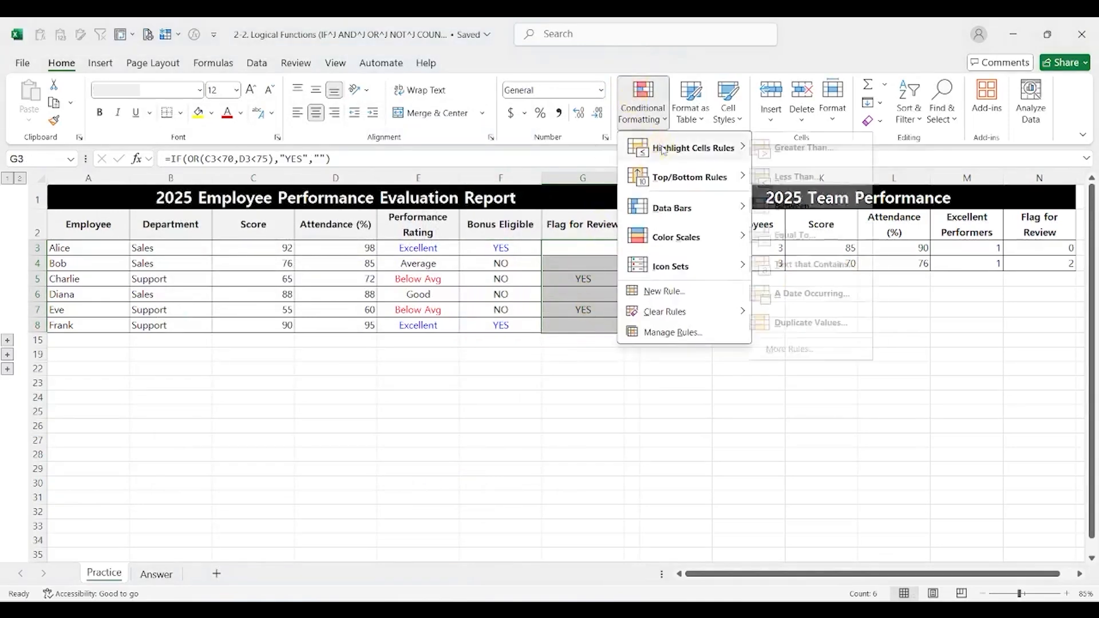
left_click(804, 259)
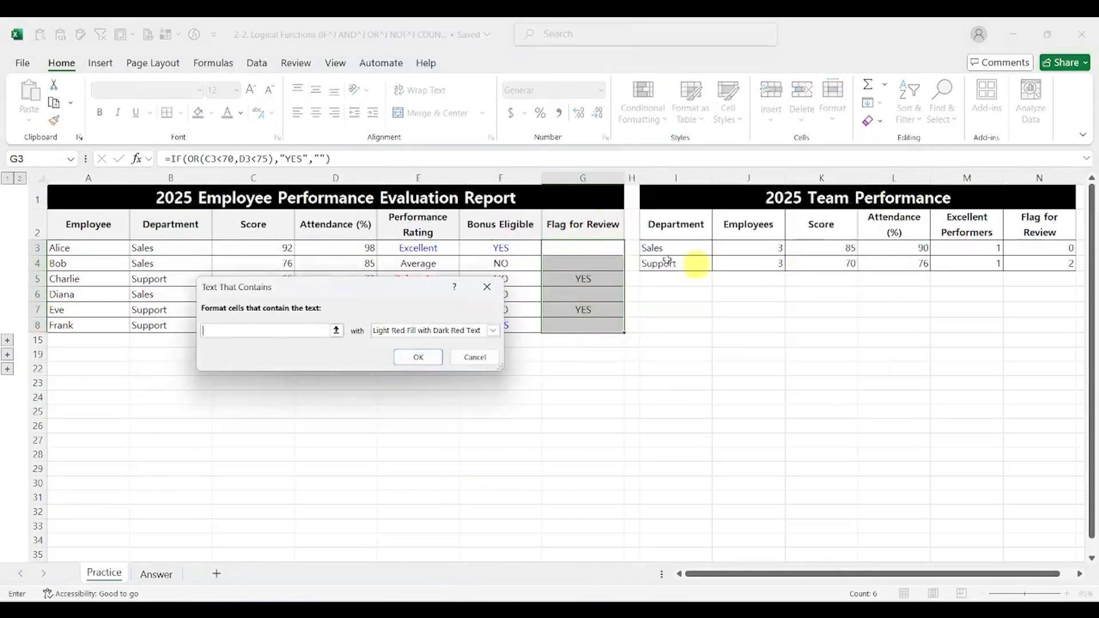
type("yes")
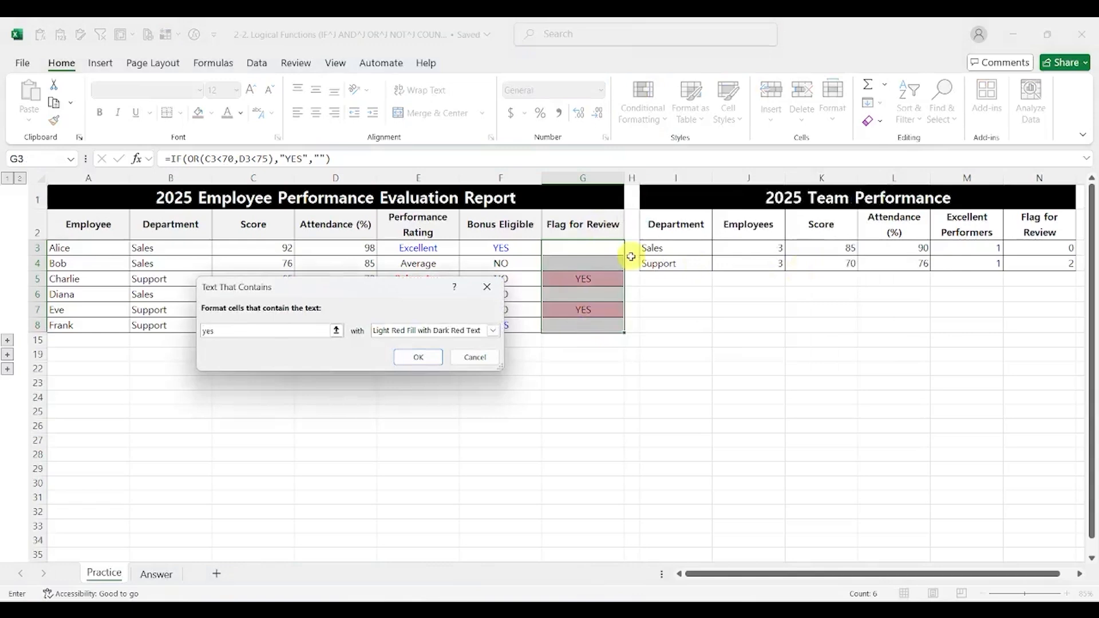
left_click(492, 331)
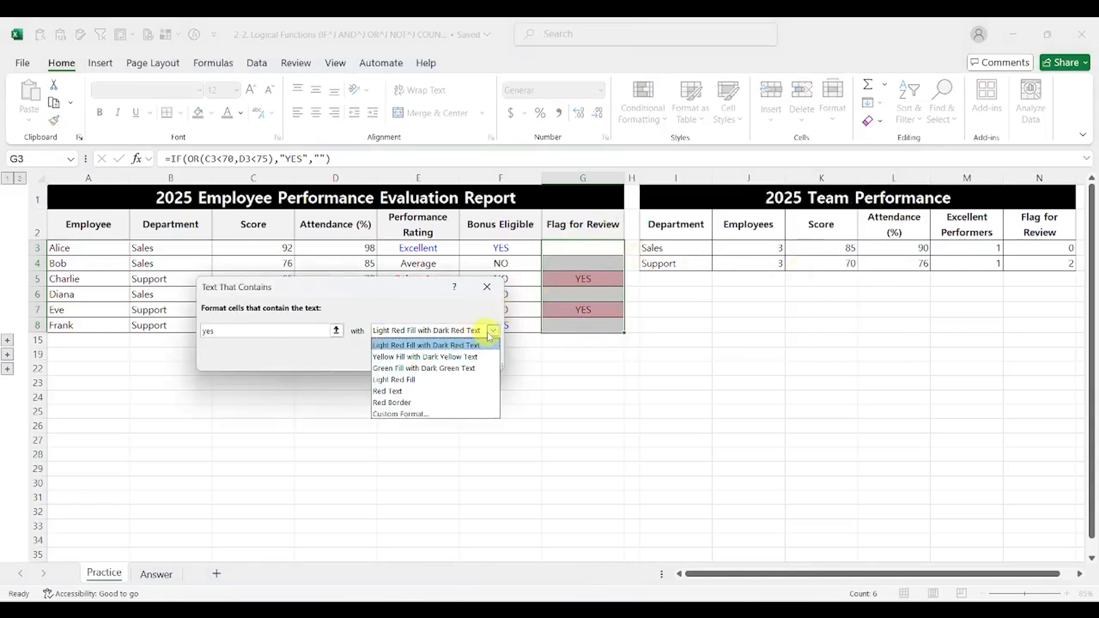
left_click(438, 413)
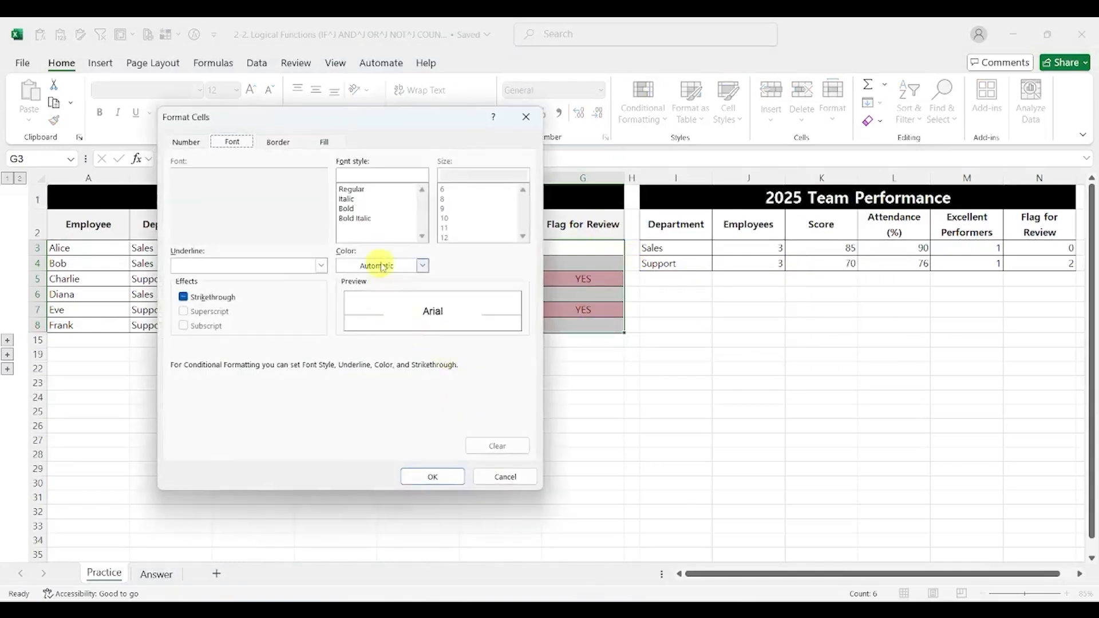
left_click(422, 265)
left_click(367, 470)
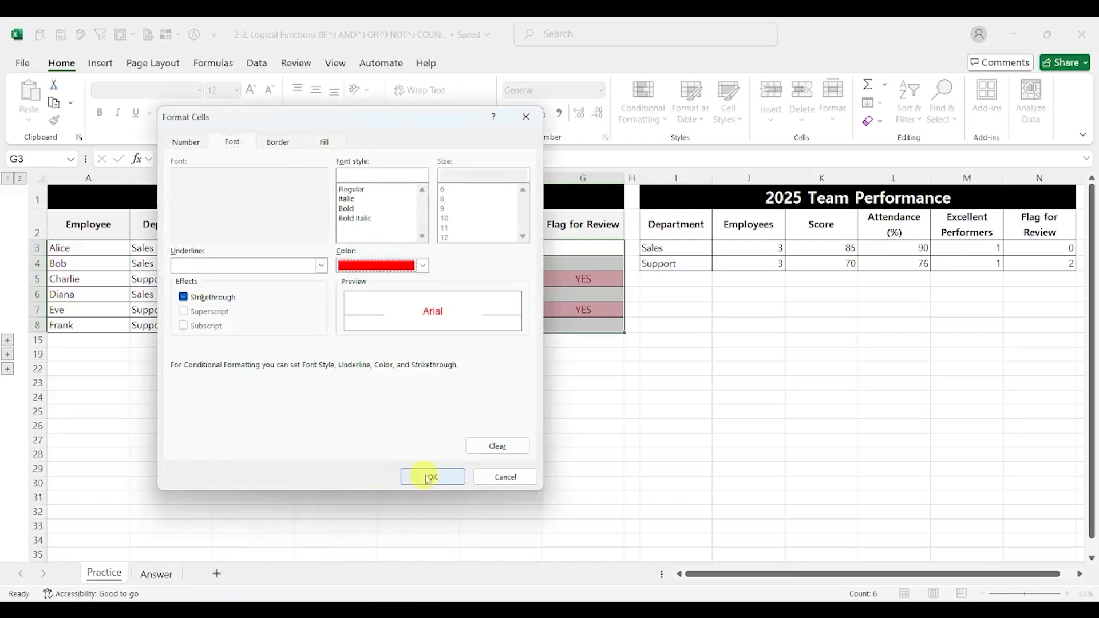
left_click(430, 476)
left_click(422, 358)
left_click(565, 366)
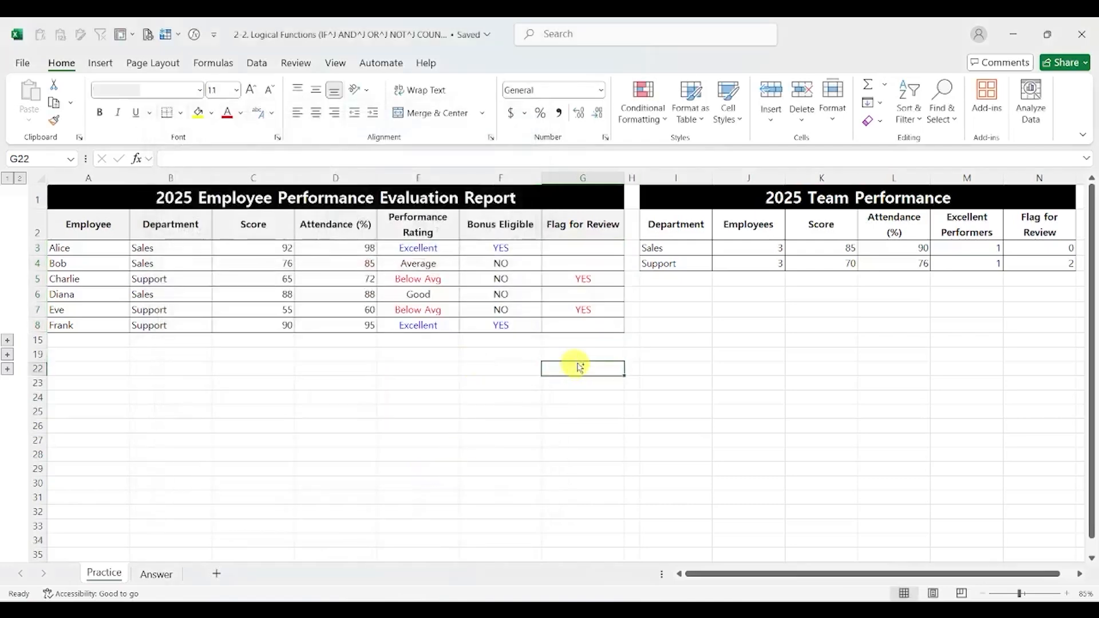